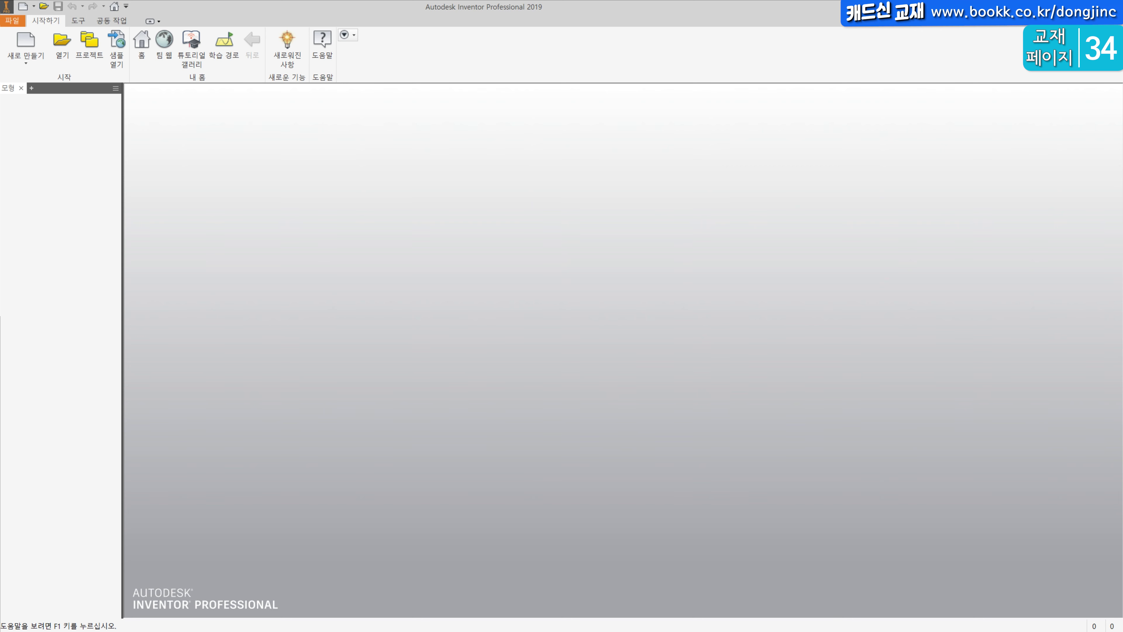
# Create a new part from the 부품.ipt template and start a 2D sketch on the XY plane.
pyautogui.click(26, 40)
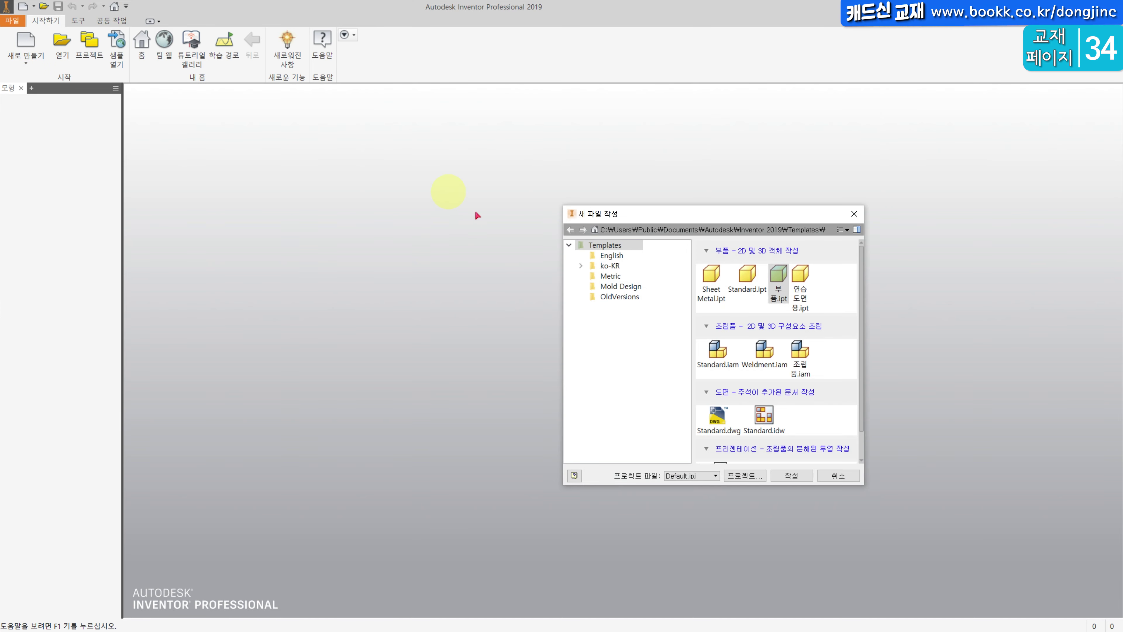
pyautogui.click(778, 279)
pyautogui.doubleClick(779, 279)
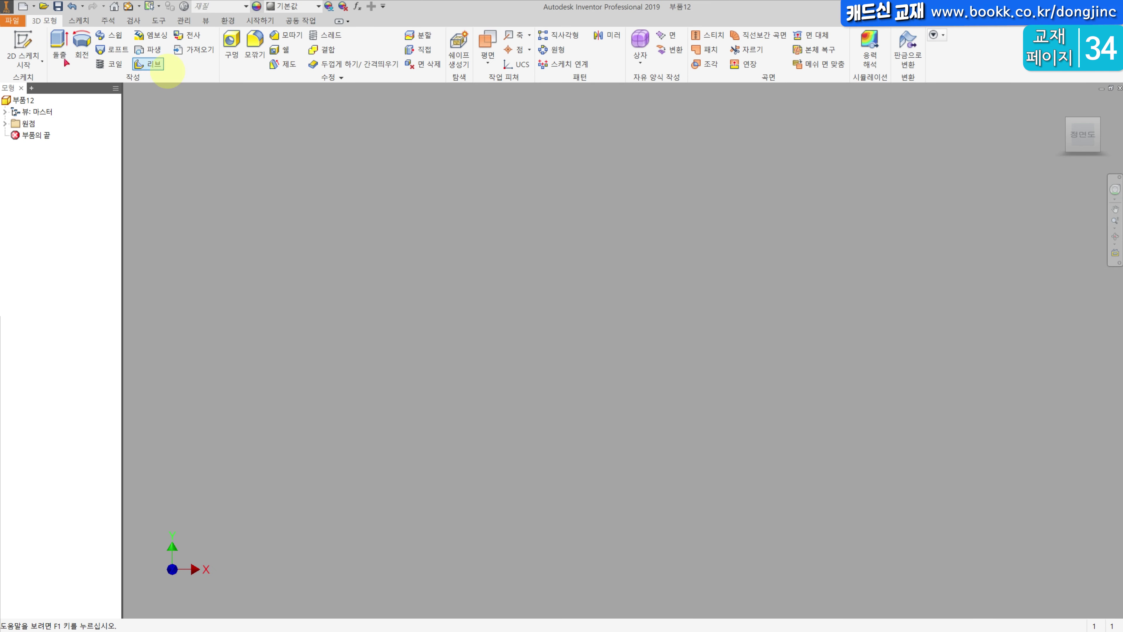
pyautogui.click(23, 41)
pyautogui.click(550, 188)
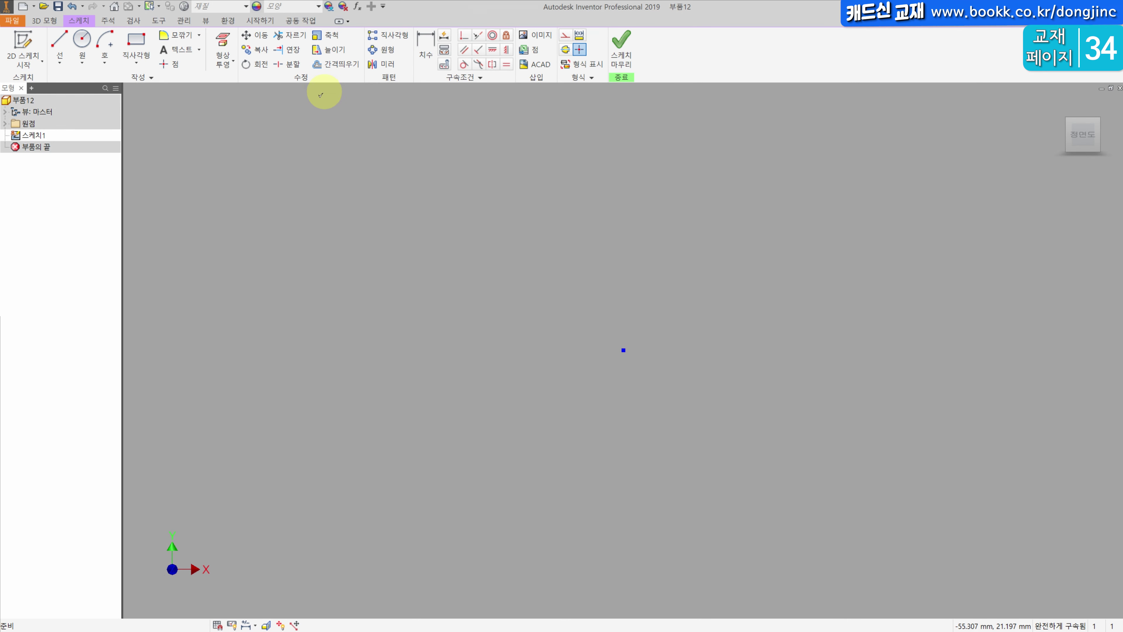
pyautogui.click(196, 30)
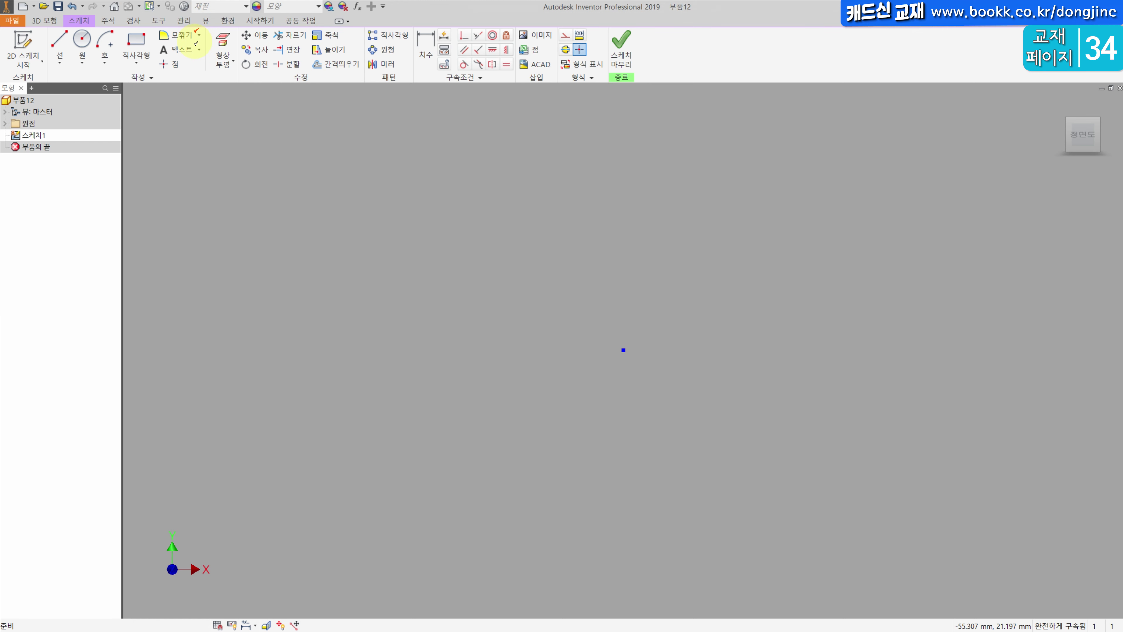
pyautogui.click(196, 43)
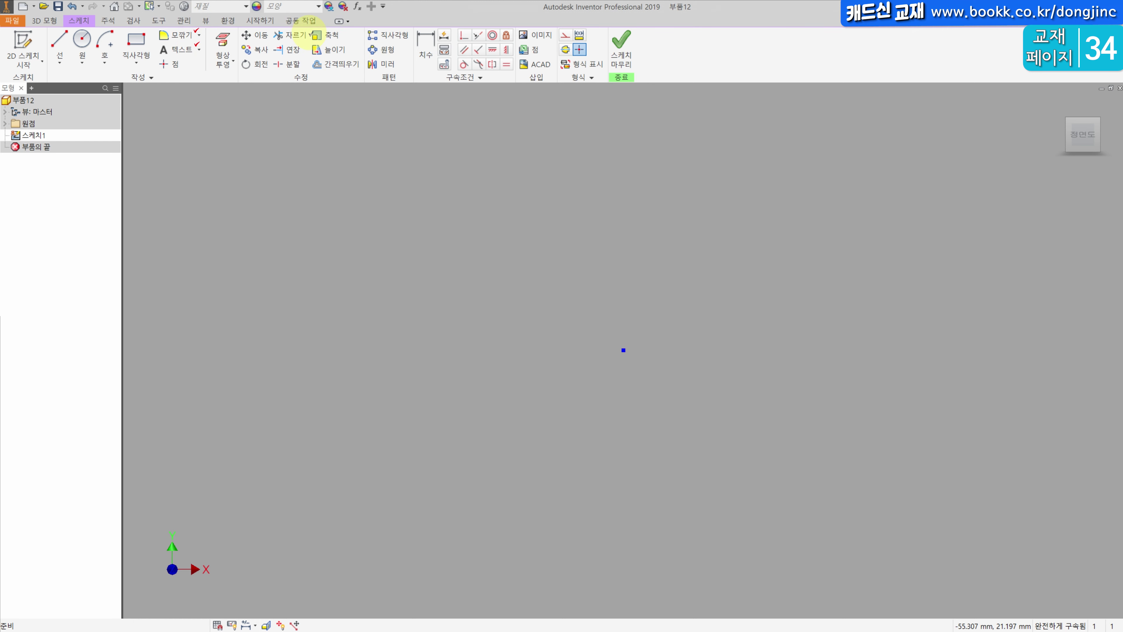
pyautogui.click(298, 29)
pyautogui.click(299, 43)
pyautogui.click(297, 58)
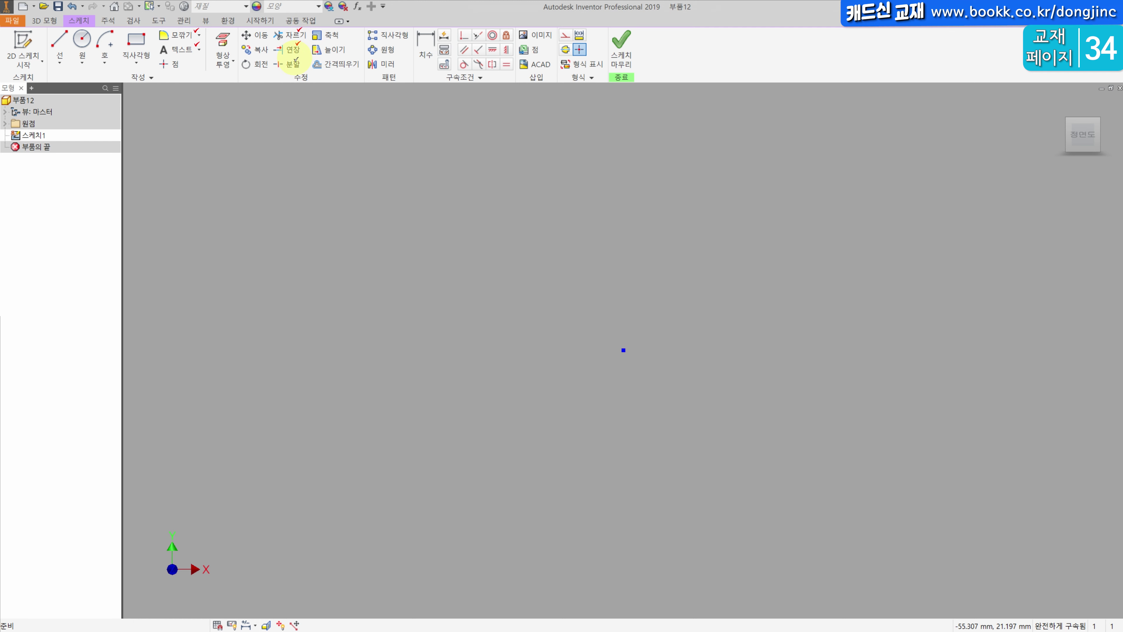
pyautogui.click(347, 58)
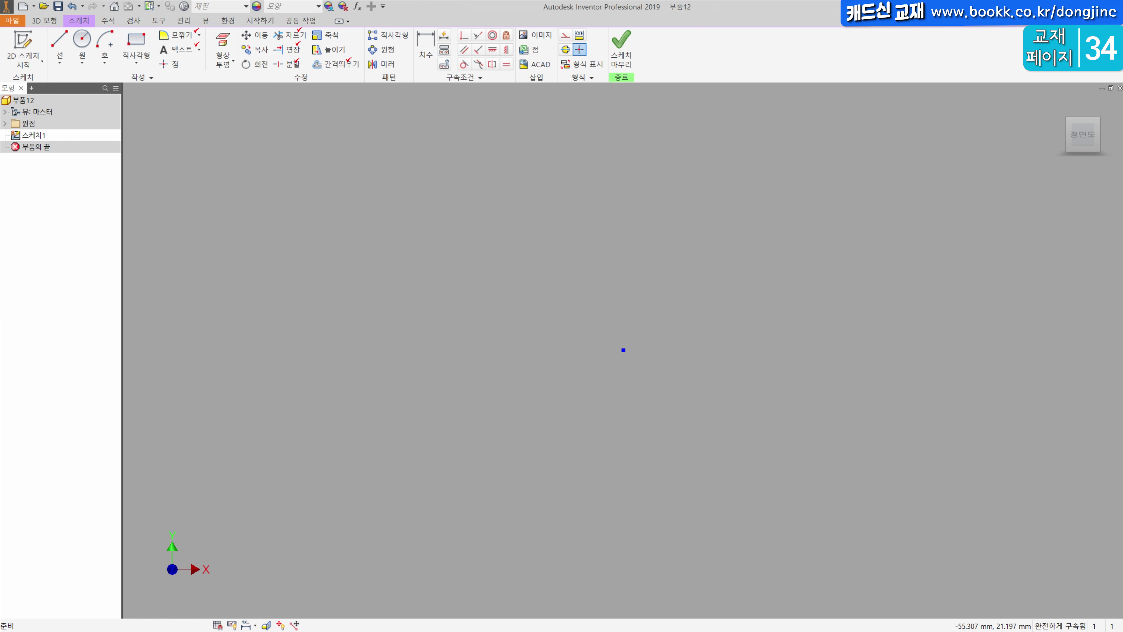
pyautogui.moveTo(265, 30); pyautogui.dragTo(249, 75)
pyautogui.moveTo(245, 30); pyautogui.dragTo(264, 73)
pyautogui.moveTo(344, 28)
pyautogui.mouseDown()
pyautogui.moveTo(321, 57)
pyautogui.moveTo(325, 34)
pyautogui.moveTo(345, 53)
pyautogui.mouseUp()
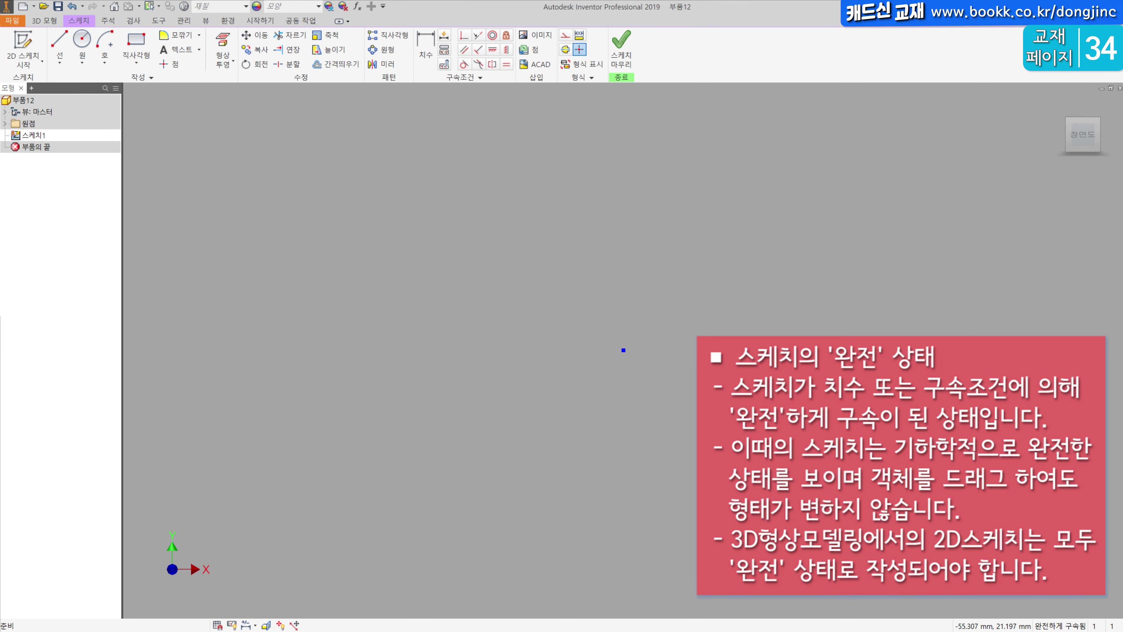
# Sketch a two-point rectangle about 12.6 mm wide and 7.5 mm high, with its lower-left corner on the origin.
pyautogui.click(137, 45)
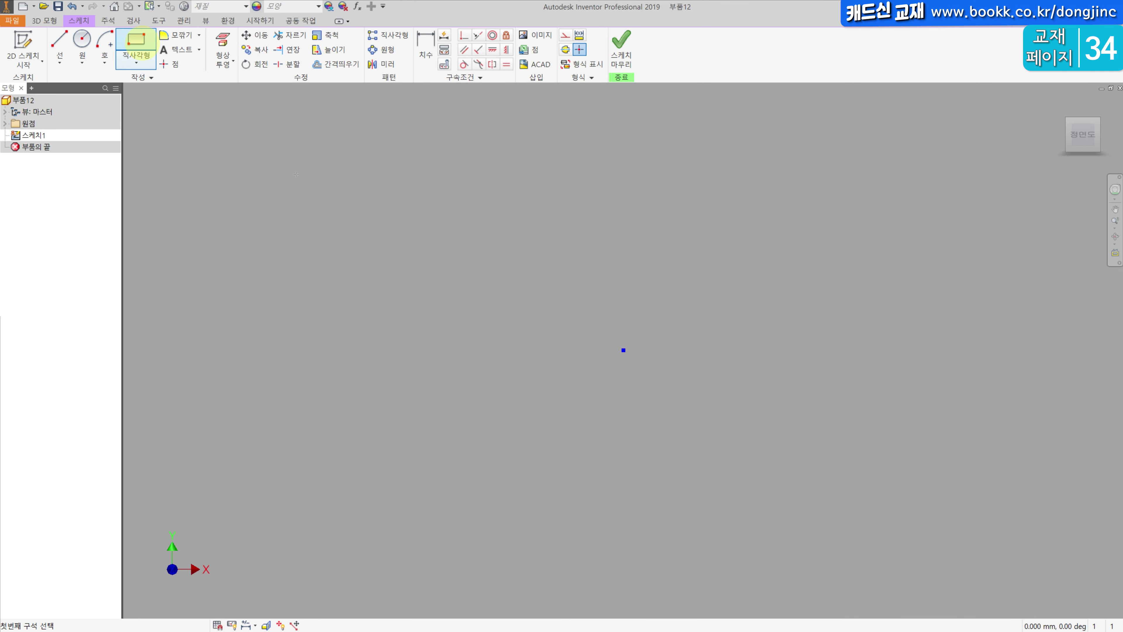
pyautogui.click(624, 350)
pyautogui.click(810, 237)
pyautogui.moveTo(720, 276); pyautogui.dragTo(545, 331, button='middle')
# Dimension the rectangle's bottom edge and set its width to 50 mm.
pyautogui.click(433, 55)
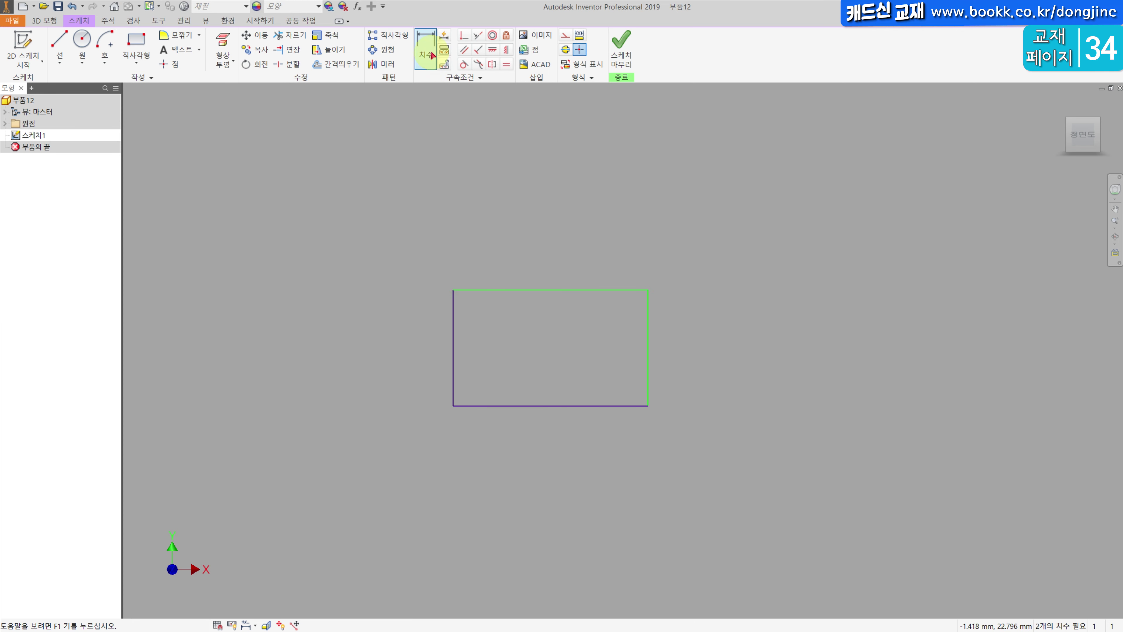
pyautogui.click(569, 408)
pyautogui.click(575, 438)
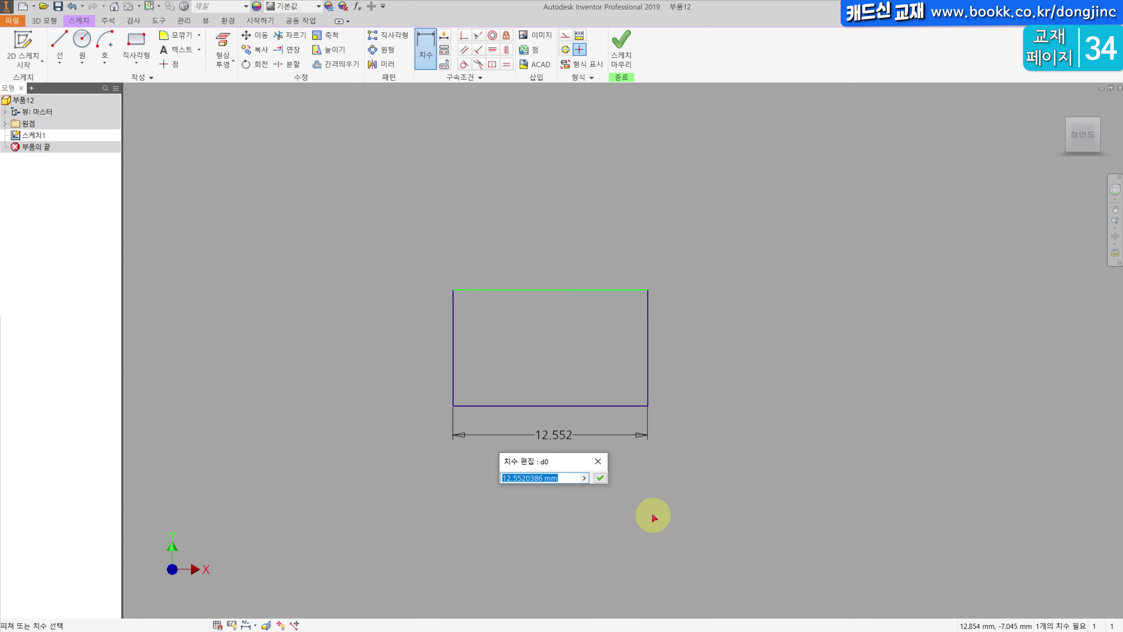
pyautogui.write('50')
pyautogui.press('Return')
# Dimension the rectangle's right edge and set its height to 20 mm.
pyautogui.scroll(-5, 599, 464)
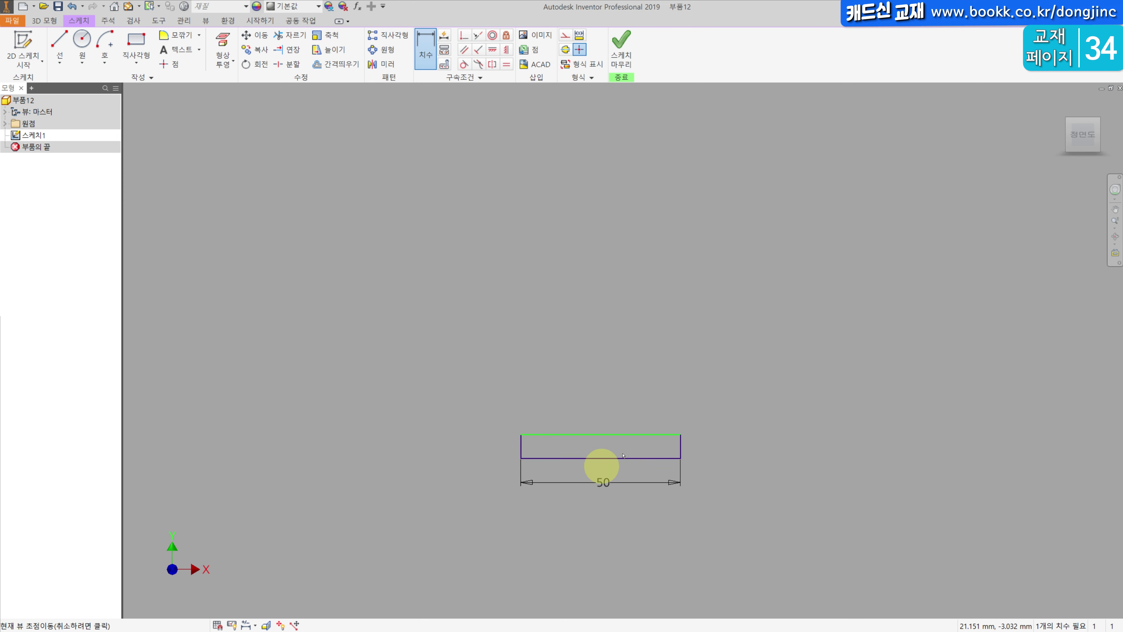
pyautogui.scroll(2, 641, 456)
pyautogui.click(722, 445)
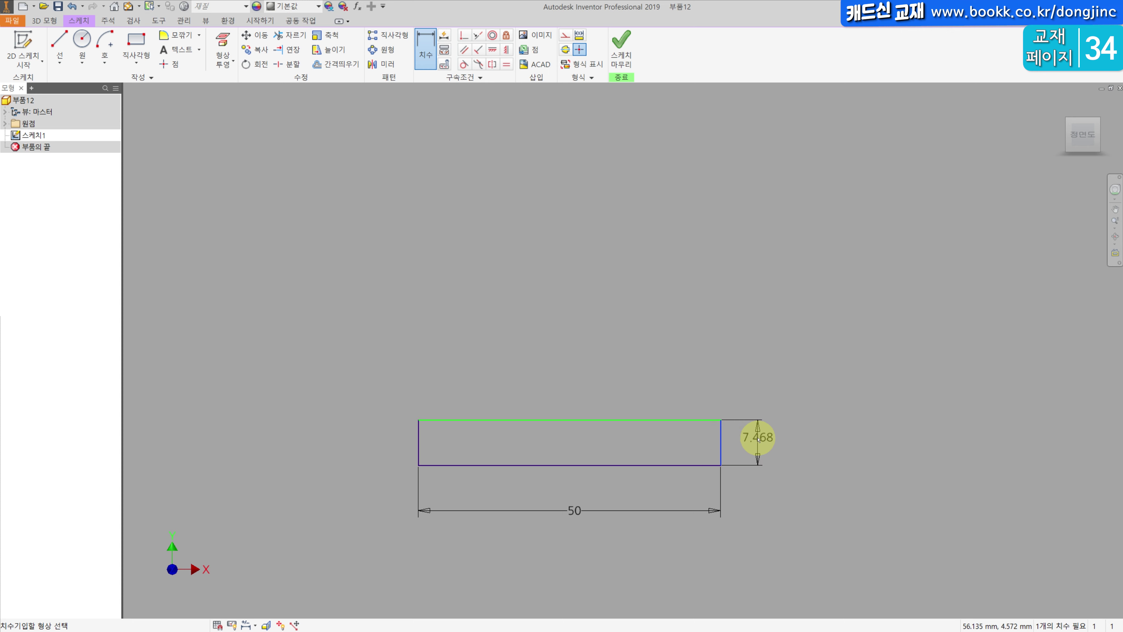
pyautogui.click(758, 440)
pyautogui.write('20')
pyautogui.press('Return')
# Fillet the rectangle's upper-left corner with a 5 mm radius.
pyautogui.scroll(1, 751, 436)
pyautogui.scroll(2, 716, 456)
pyautogui.scroll(-2, 672, 444)
pyautogui.moveTo(672, 444); pyautogui.dragTo(654, 397, button='middle')
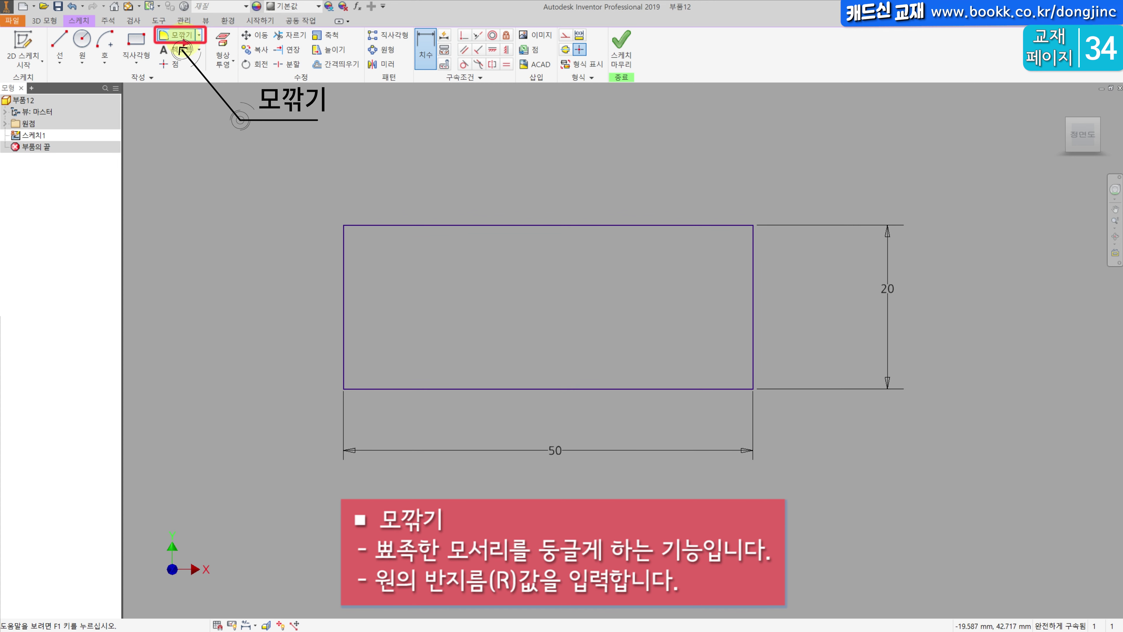
pyautogui.click(183, 34)
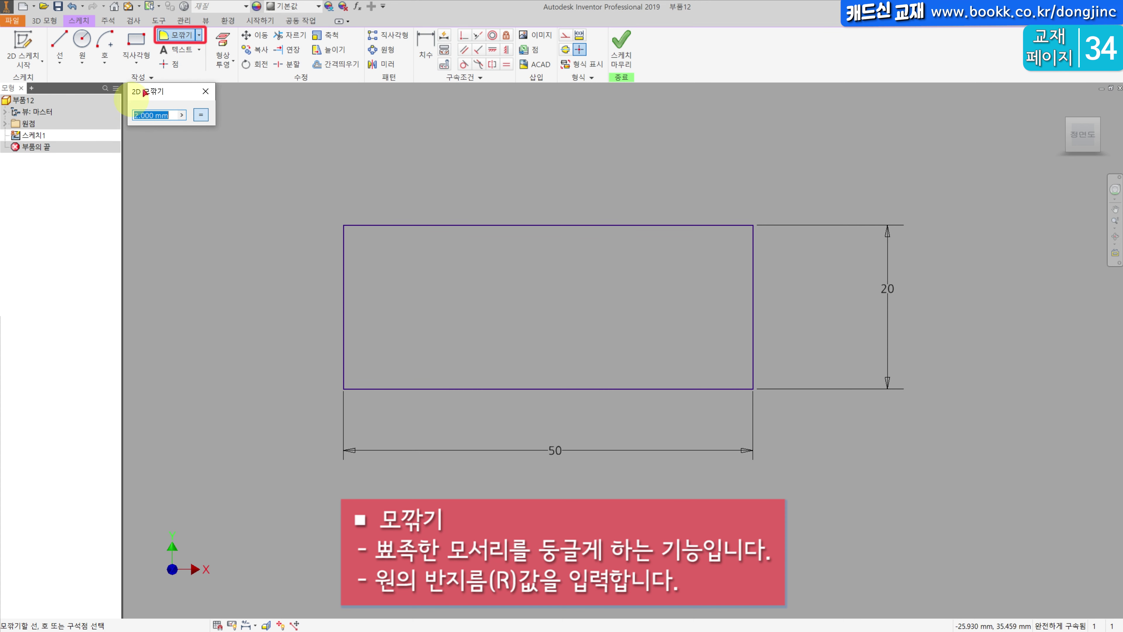
pyautogui.write('5')
pyautogui.click(343, 244)
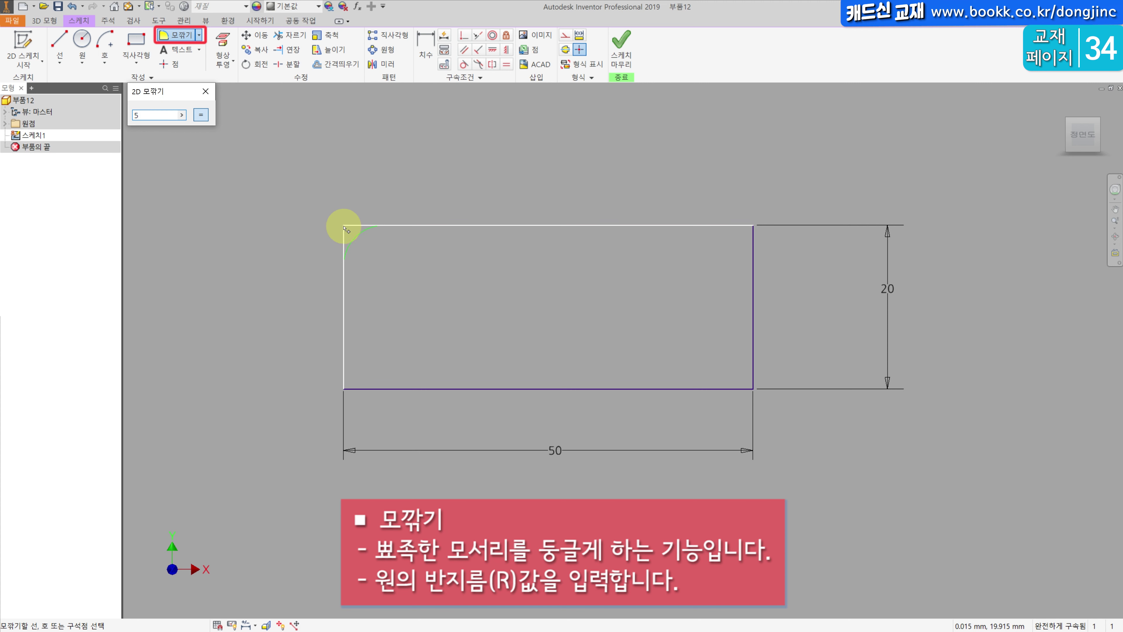
pyautogui.click(346, 227)
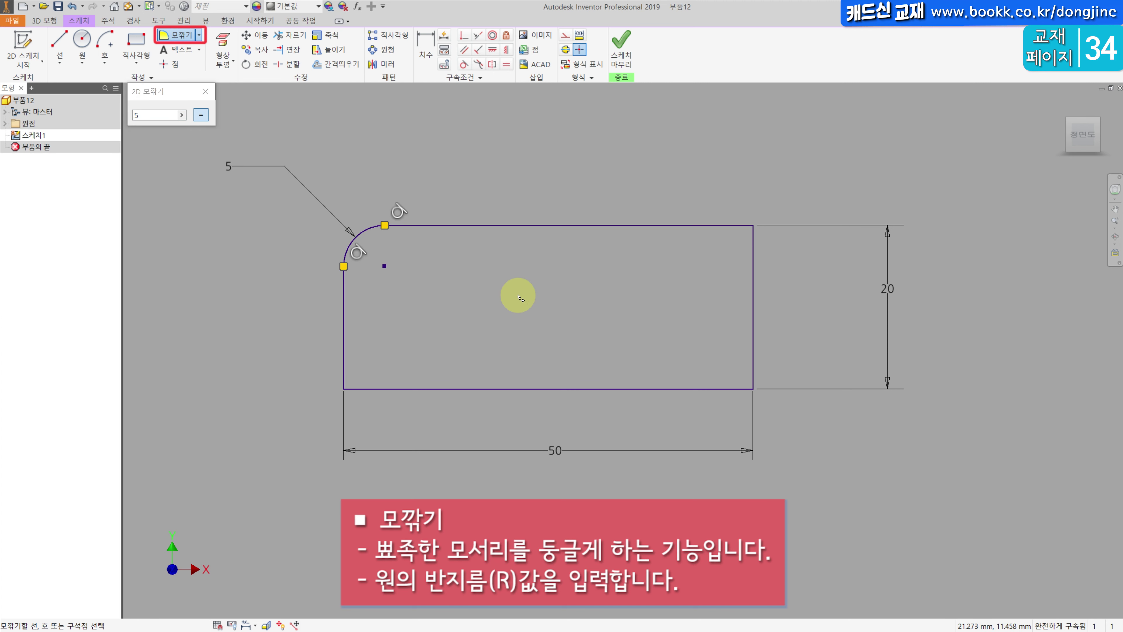
# Fillet the rectangle's upper-right and lower-right corners with the same 5 mm radius and end the Fillet command.
pyautogui.click(703, 226)
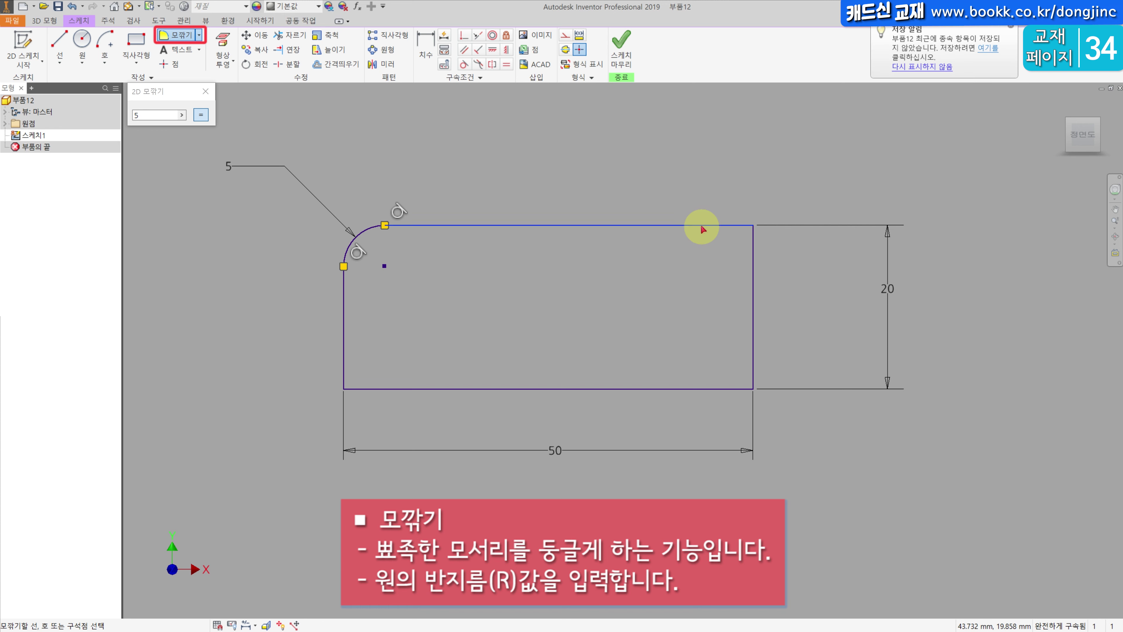
pyautogui.click(754, 264)
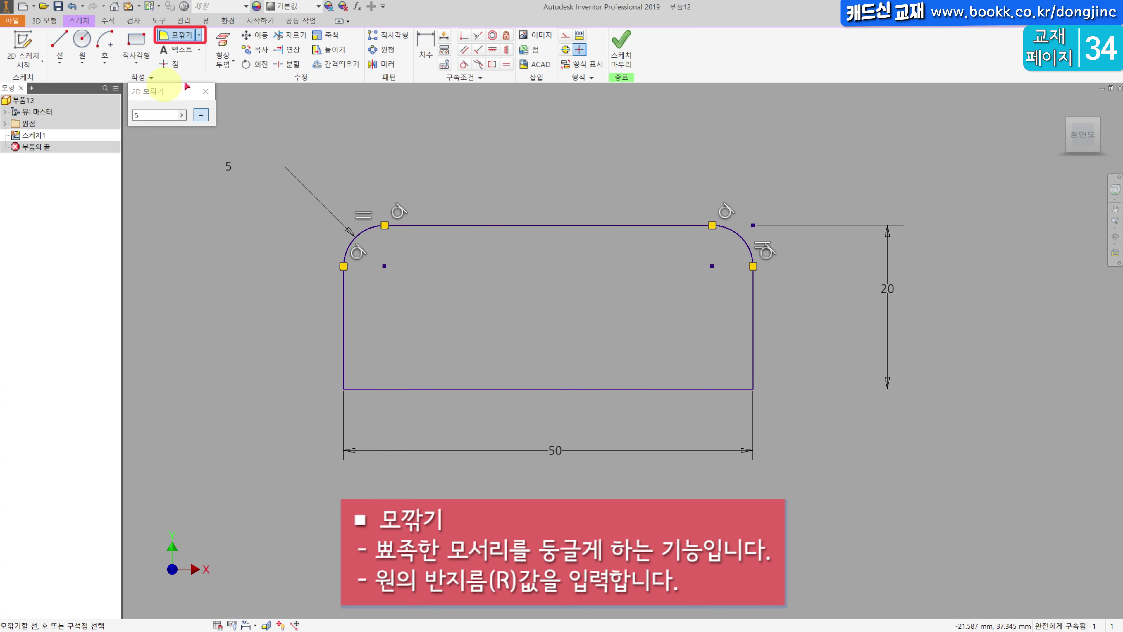
pyautogui.click(170, 93)
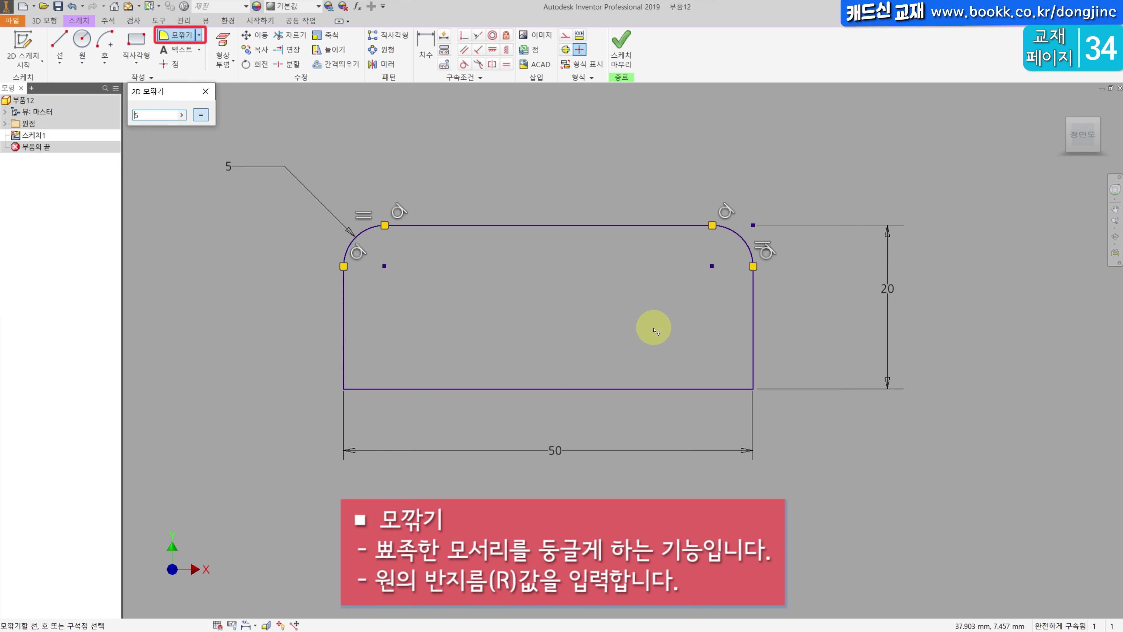
pyautogui.click(752, 348)
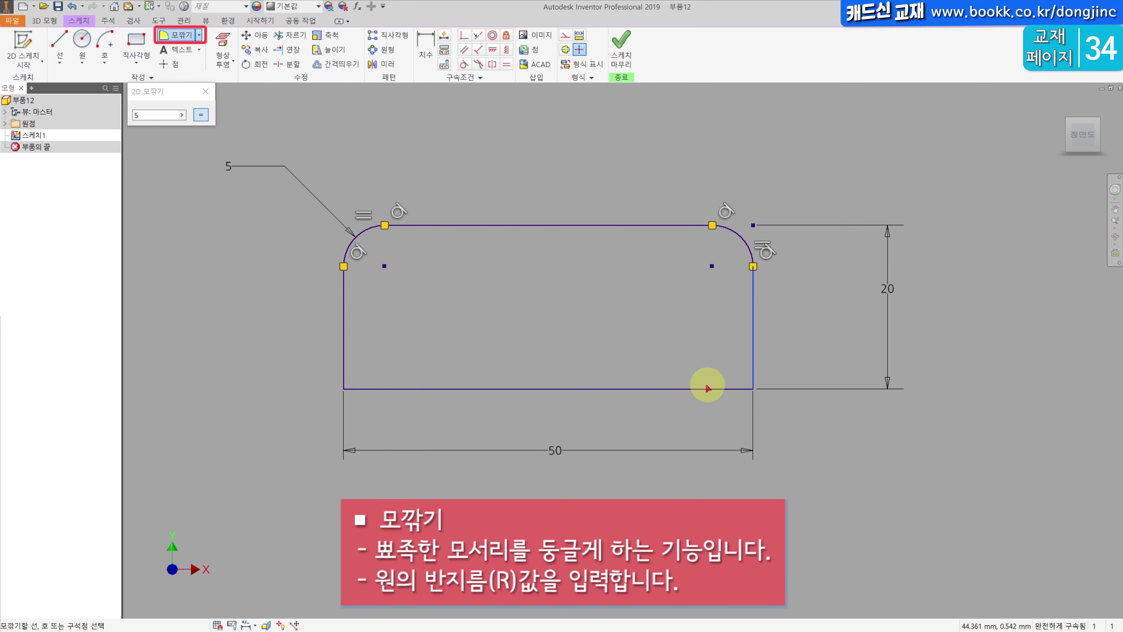
pyautogui.click(703, 389)
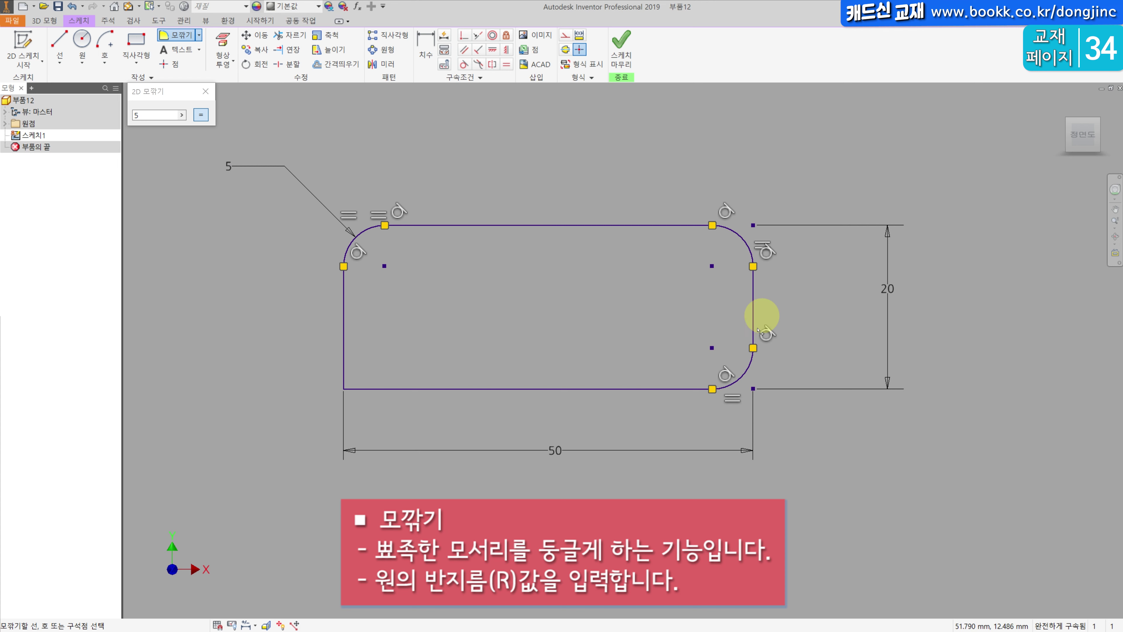
pyautogui.click(205, 91)
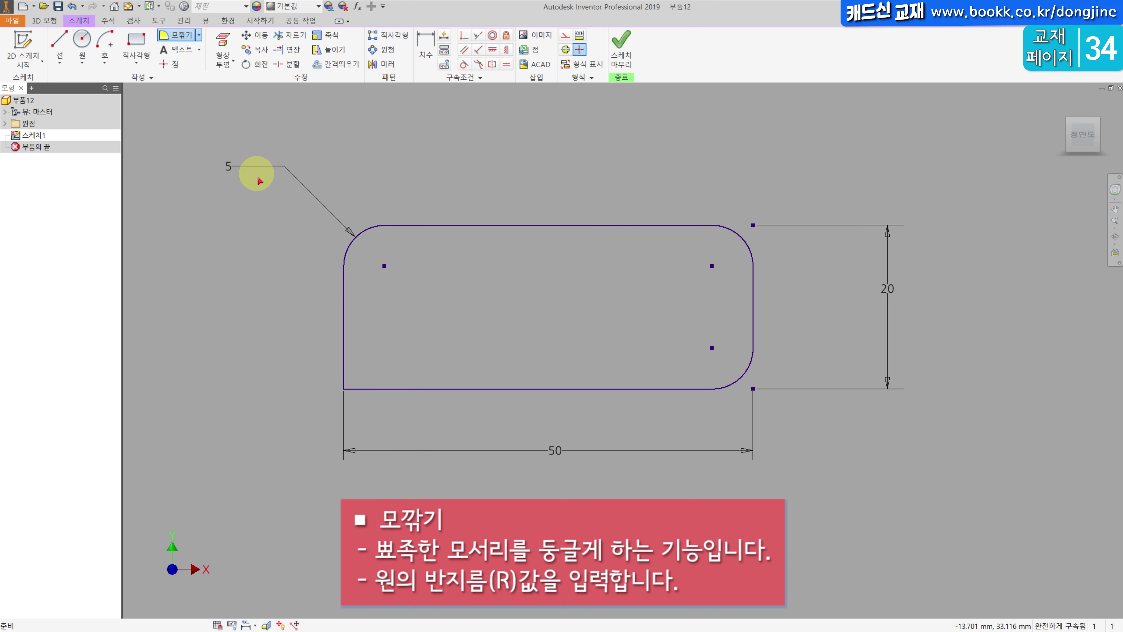
# Set the radius dimension on the upper-left fillet to 3 mm.
pyautogui.doubleClick(229, 166)
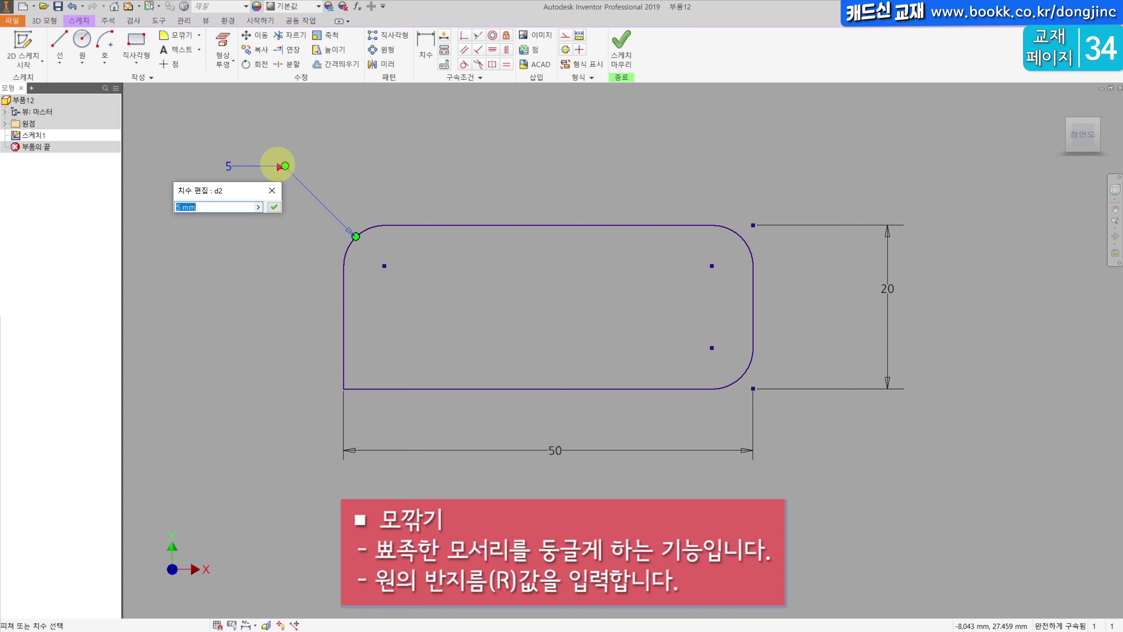
pyautogui.write('3')
pyautogui.press('Return')
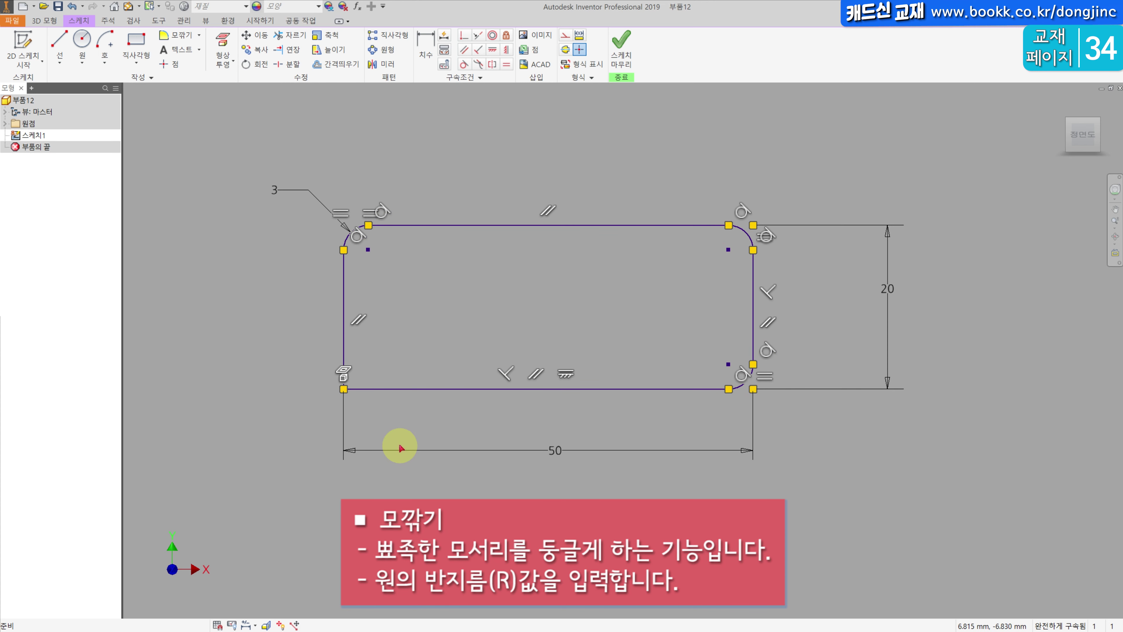
# Set the radius dimension on the upper-left fillet back to 5 mm.
pyautogui.doubleClick(278, 192)
pyautogui.write('5')
pyautogui.press('Return')
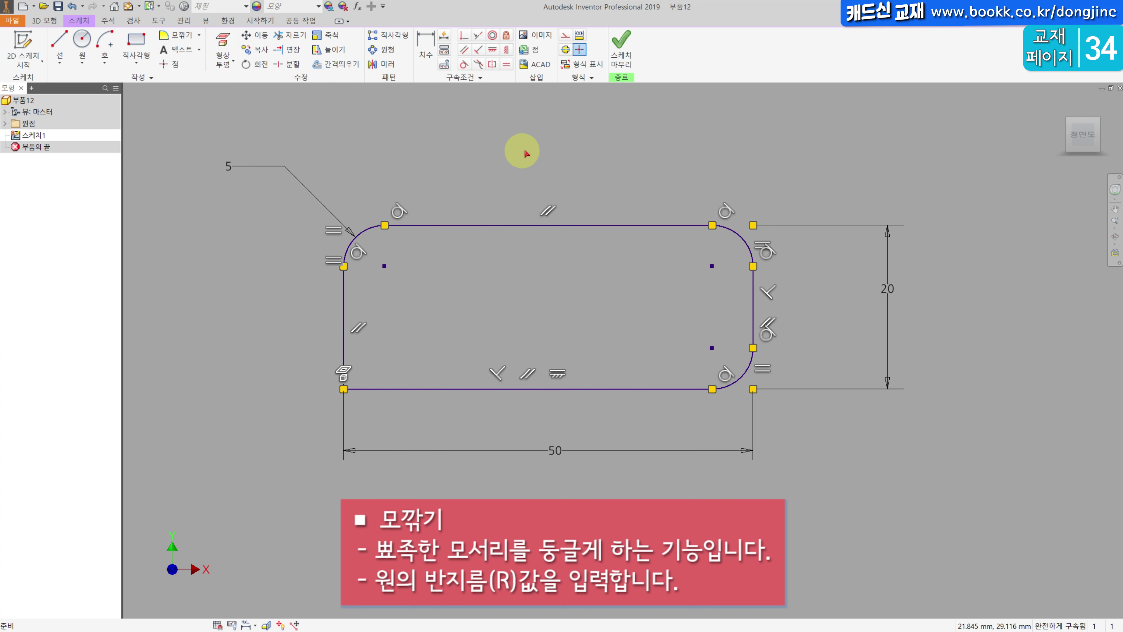
# Undo all the corner fillets and fillet the rectangle's upper-left corner again with a 5 mm radius.
pyautogui.press('F9')
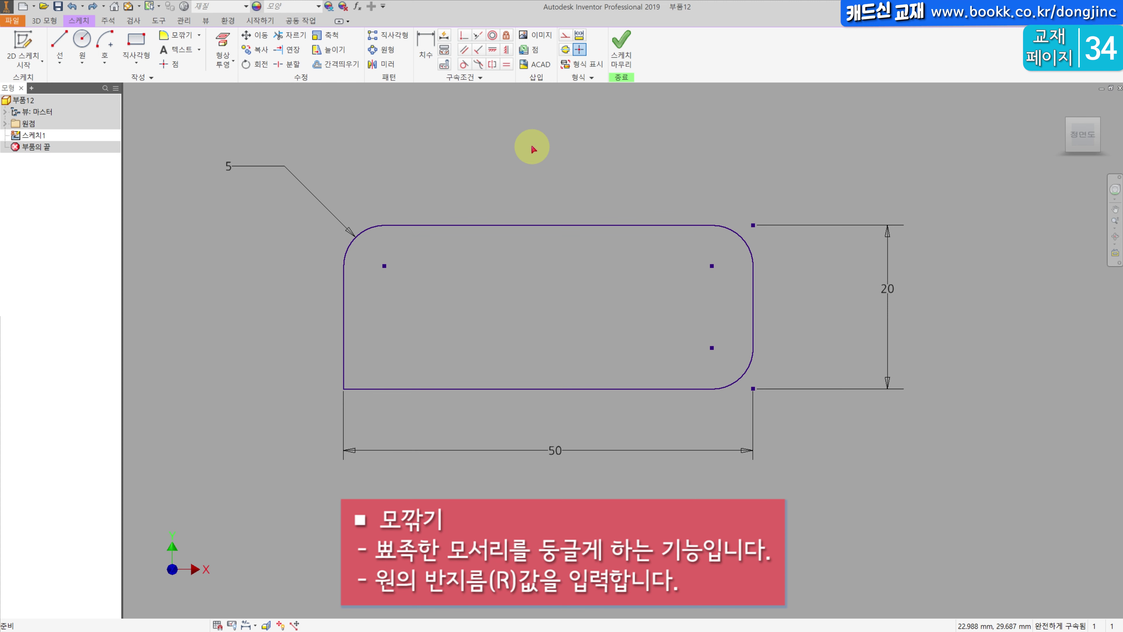
pyautogui.hotkey('ctrl', 'z')
pyautogui.click(181, 42)
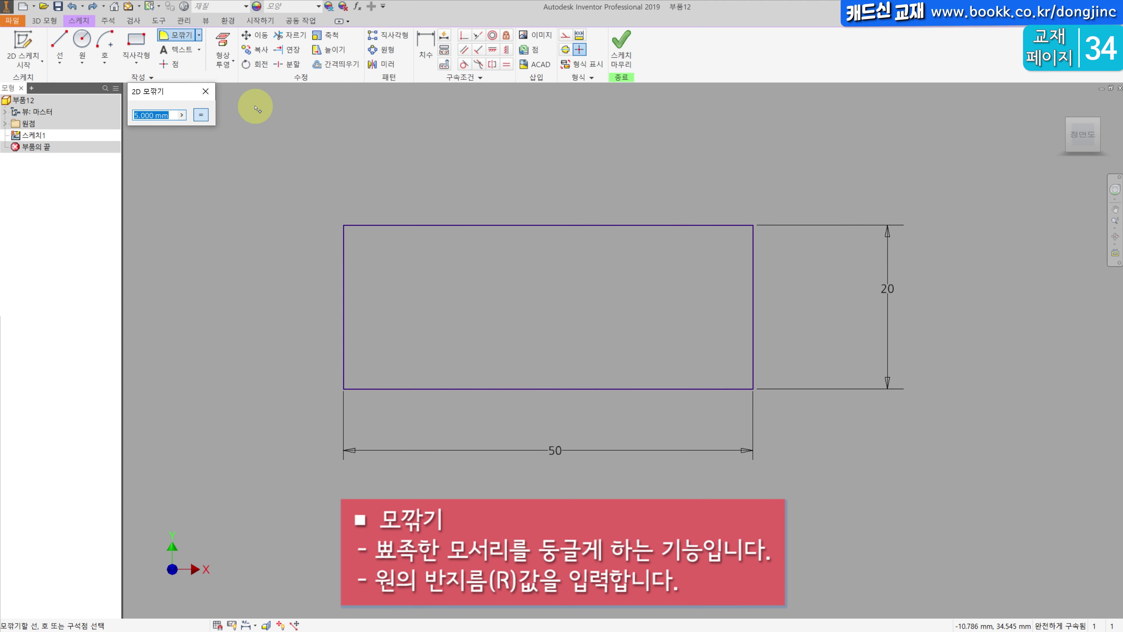
pyautogui.click(344, 237)
pyautogui.click(365, 226)
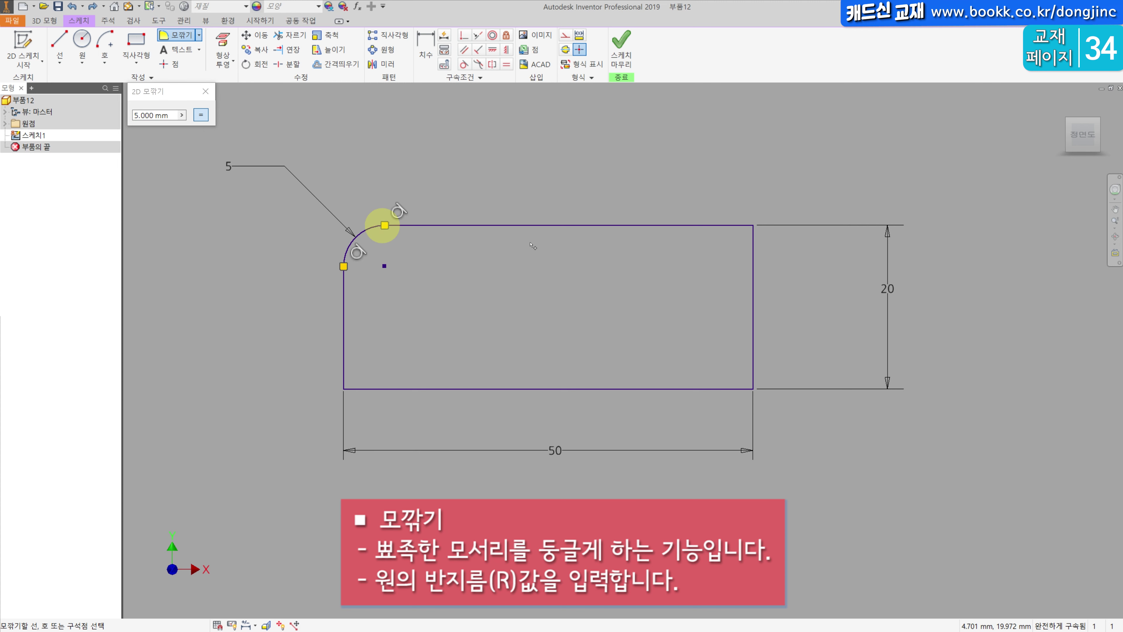
# Fillet the rectangle's upper-right and lower-right corners with a 3 mm radius and end the Fillet command.
pyautogui.click(169, 115)
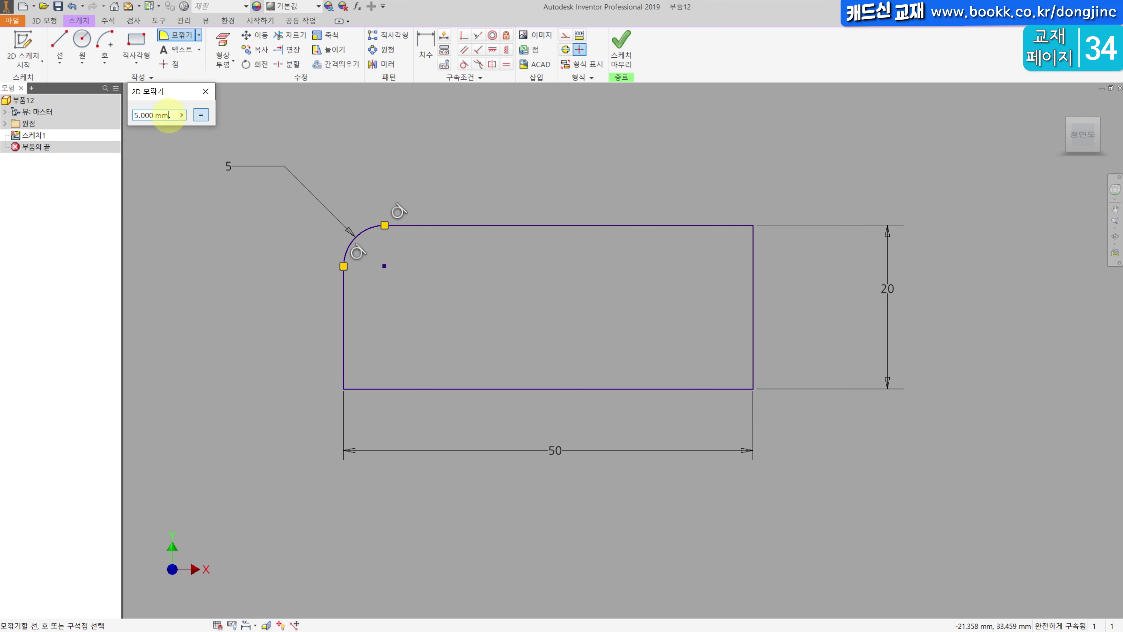
pyautogui.write('3')
pyautogui.click(670, 229)
pyautogui.click(753, 284)
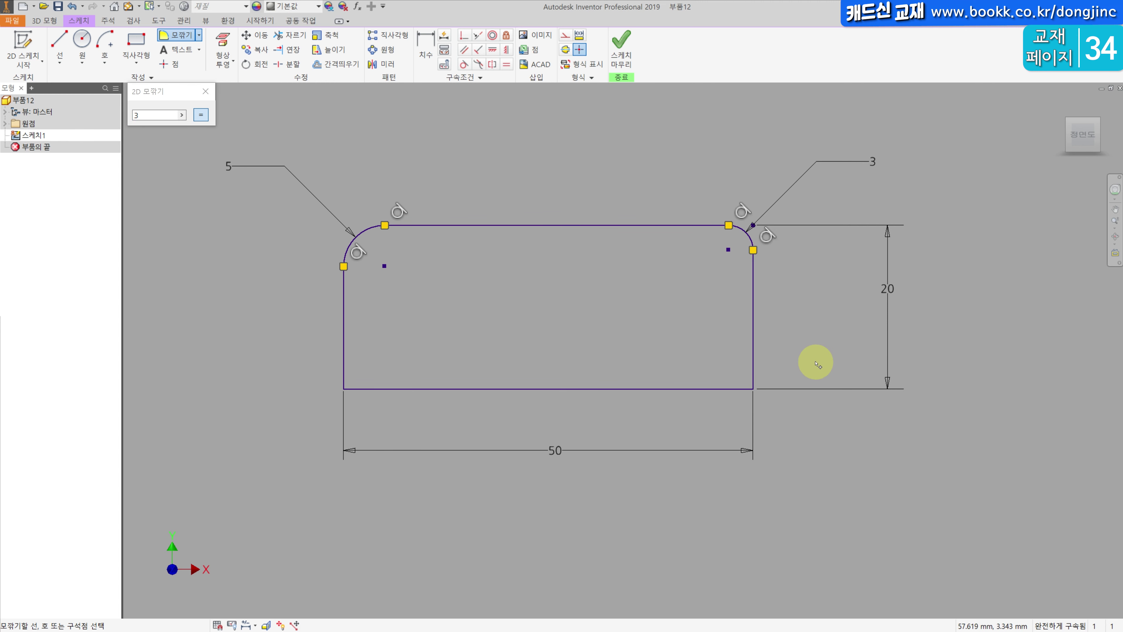
pyautogui.click(753, 266)
pyautogui.click(697, 389)
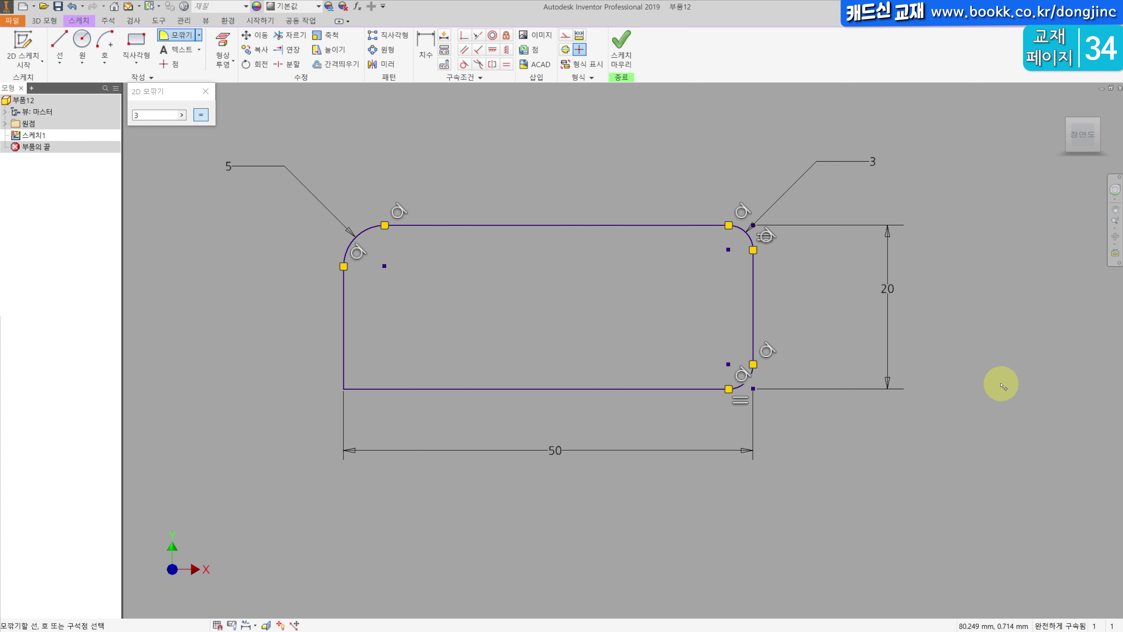
pyautogui.press('Escape')
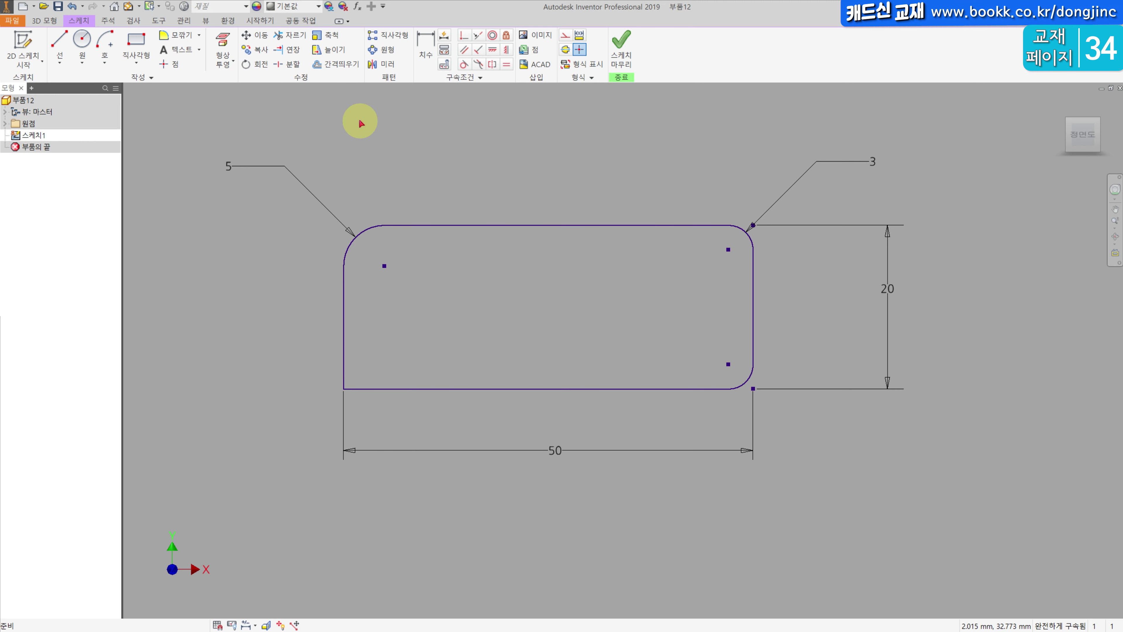
# Undo the 5 mm and 3 mm corner fillets to restore the plain rectangle.
pyautogui.hotkey('ctrl', 'z')
pyautogui.hotkey('ctrl', 'z')
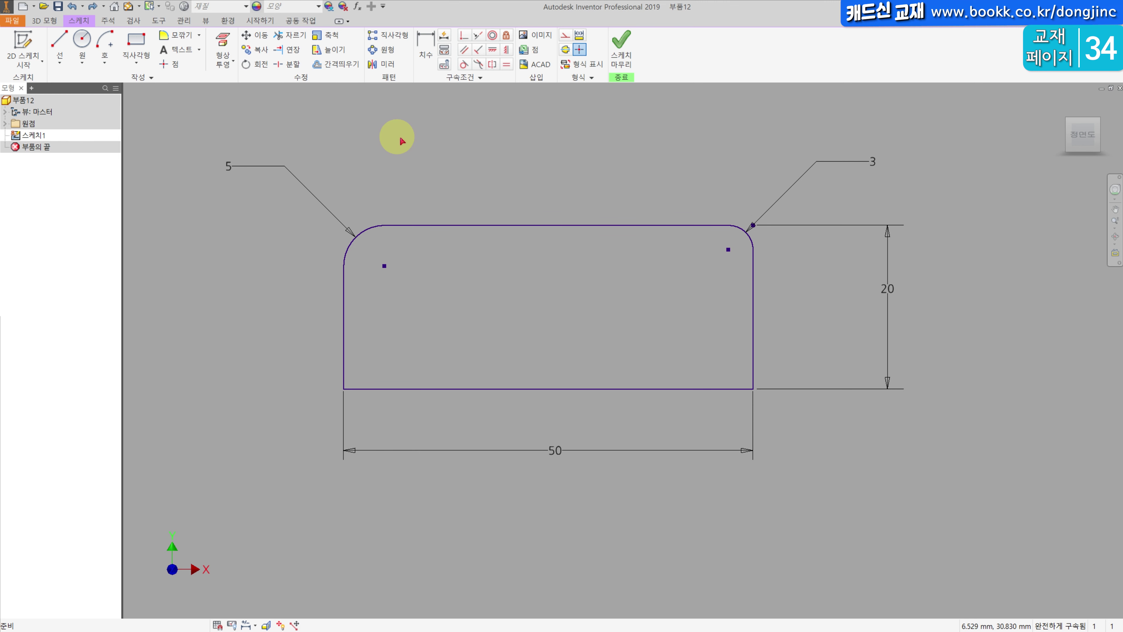
pyautogui.hotkey('ctrl', 'z')
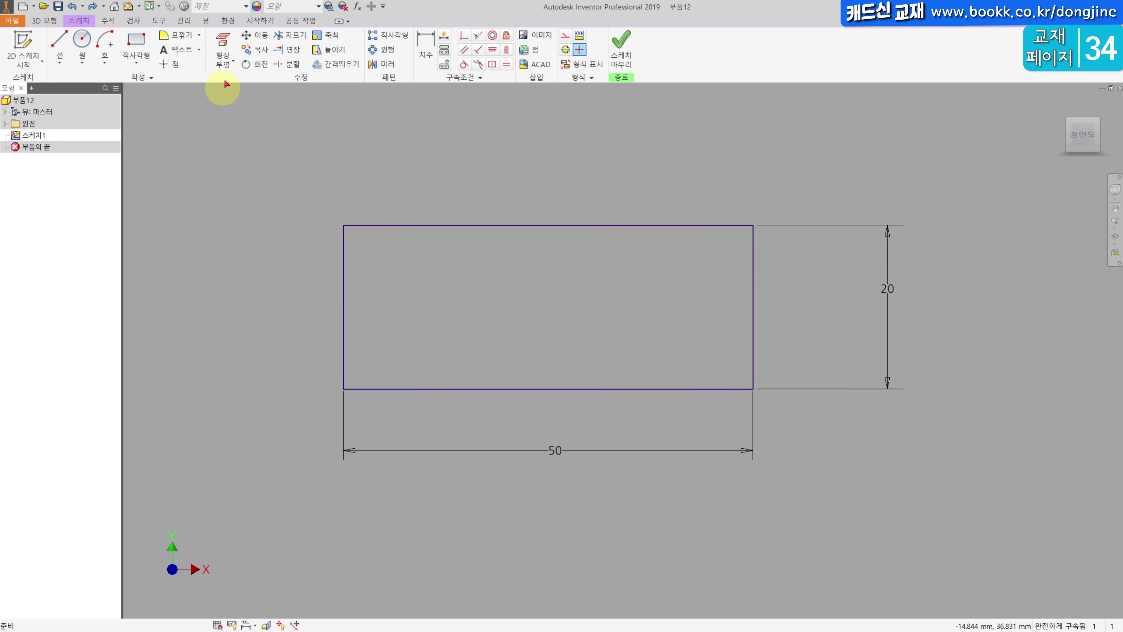
# Chamfer the rectangle's upper-left, upper-right and lower-right corners with an equal distance of 5 mm and finish the Chamfer command.
pyautogui.click(199, 36)
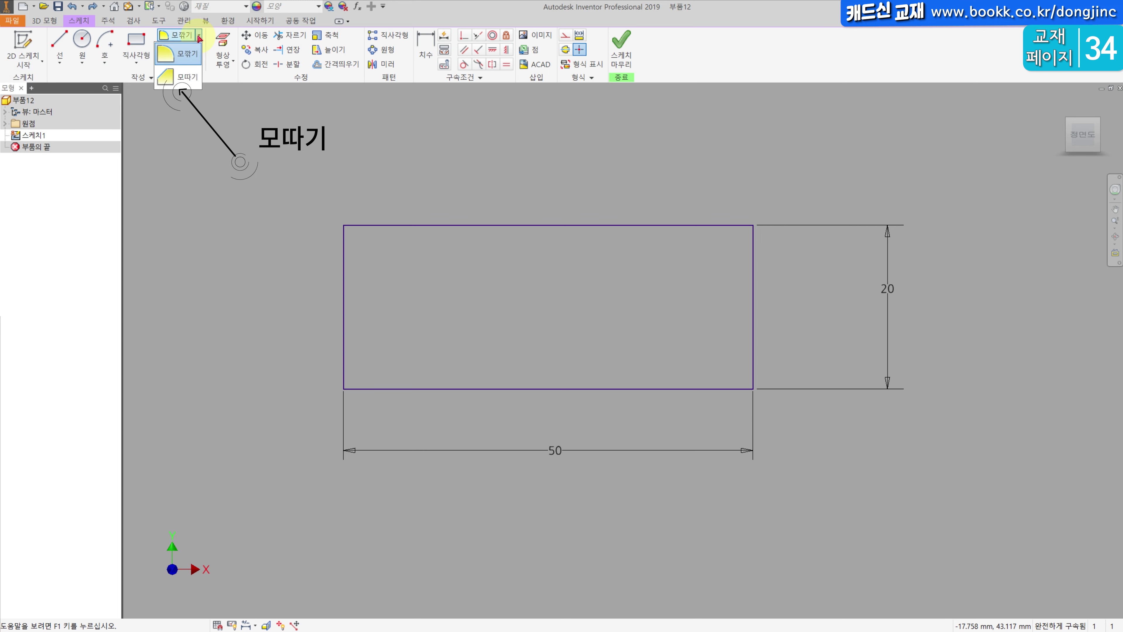
pyautogui.click(186, 79)
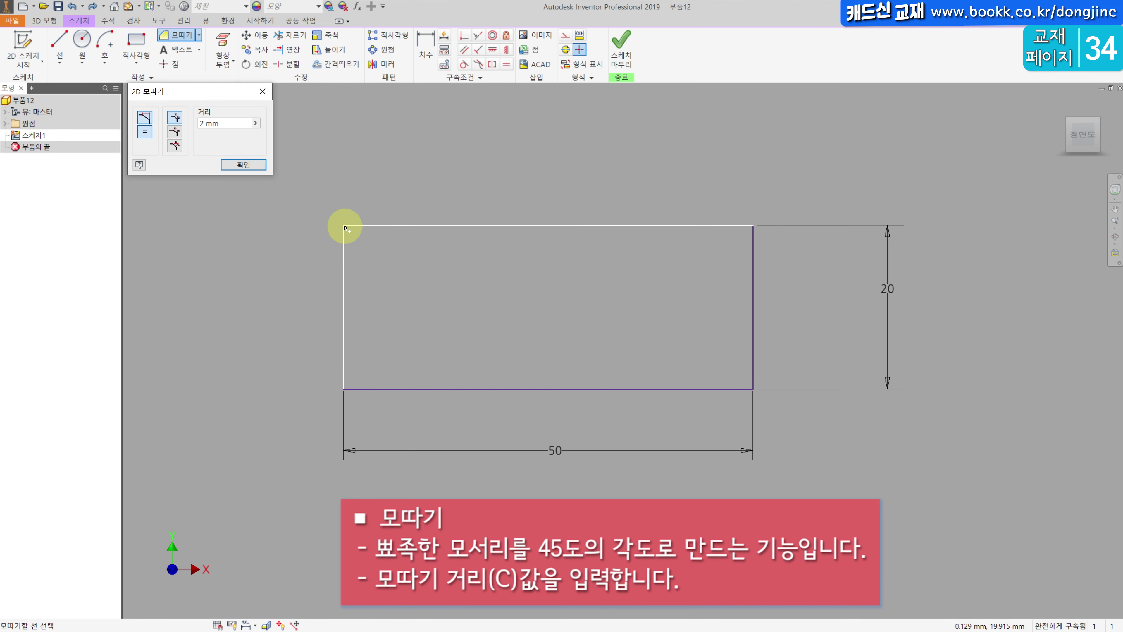
pyautogui.doubleClick(243, 120)
pyautogui.write('5')
pyautogui.moveTo(347, 227)
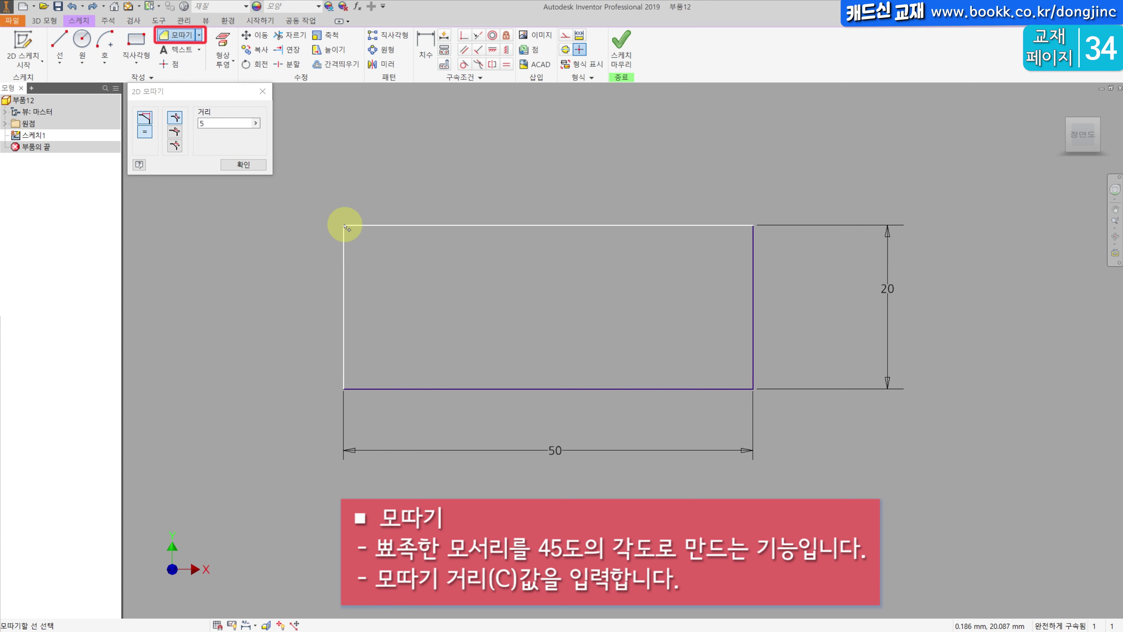
pyautogui.click(344, 228)
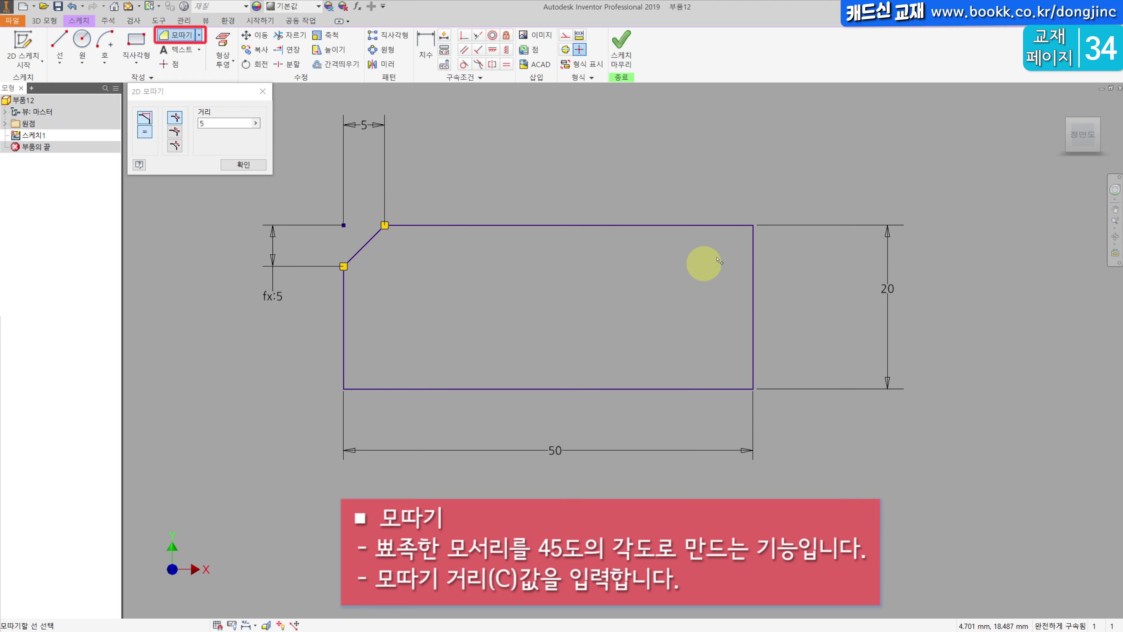
pyautogui.click(754, 261)
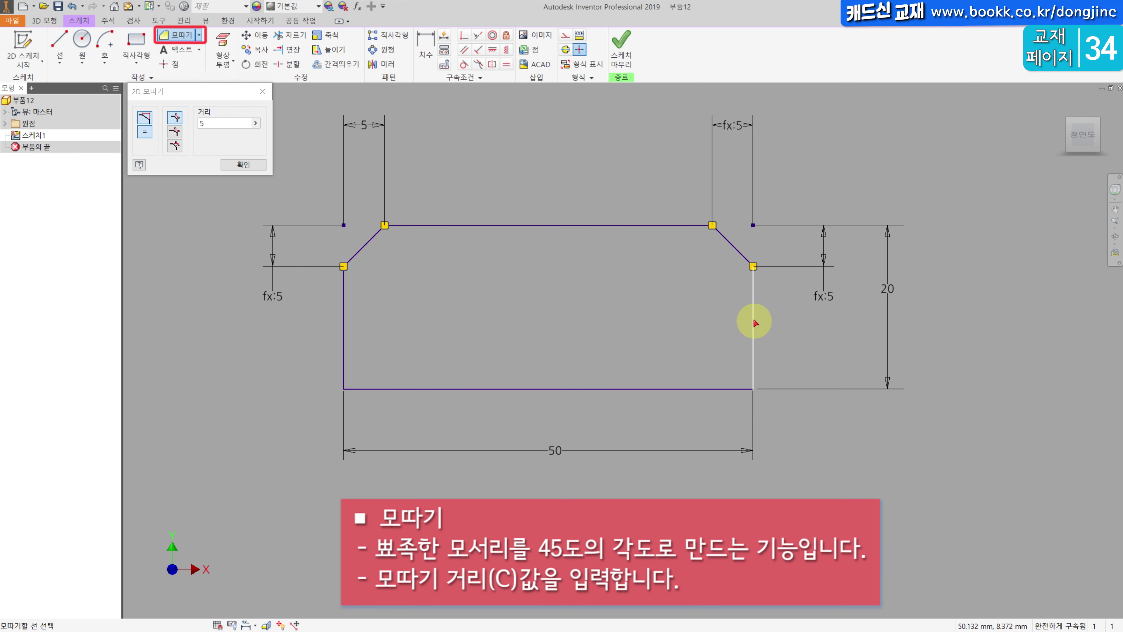
pyautogui.click(684, 389)
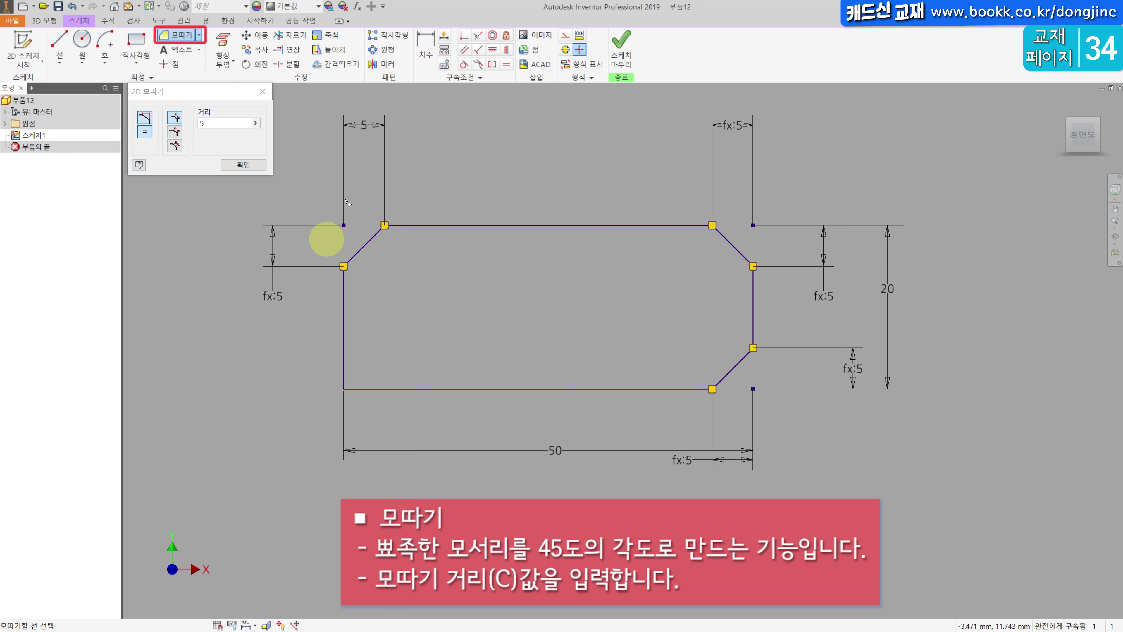
pyautogui.click(249, 165)
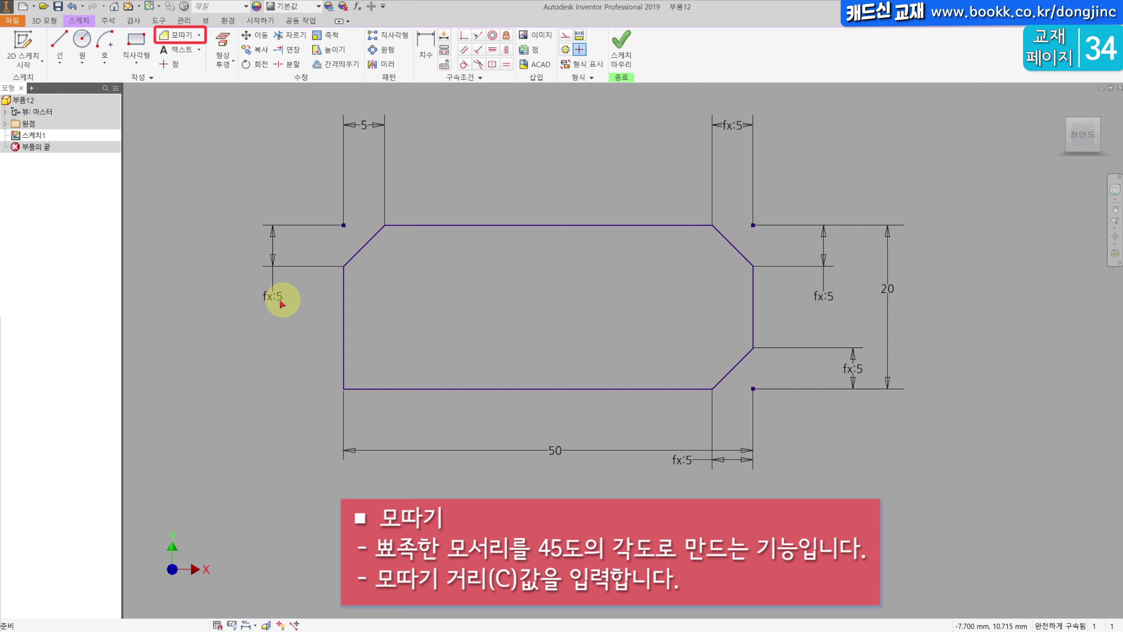
# Set the upper-left chamfer's distance dimension to 3 mm and undo all the chamfers back to the plain rectangle.
pyautogui.doubleClick(364, 128)
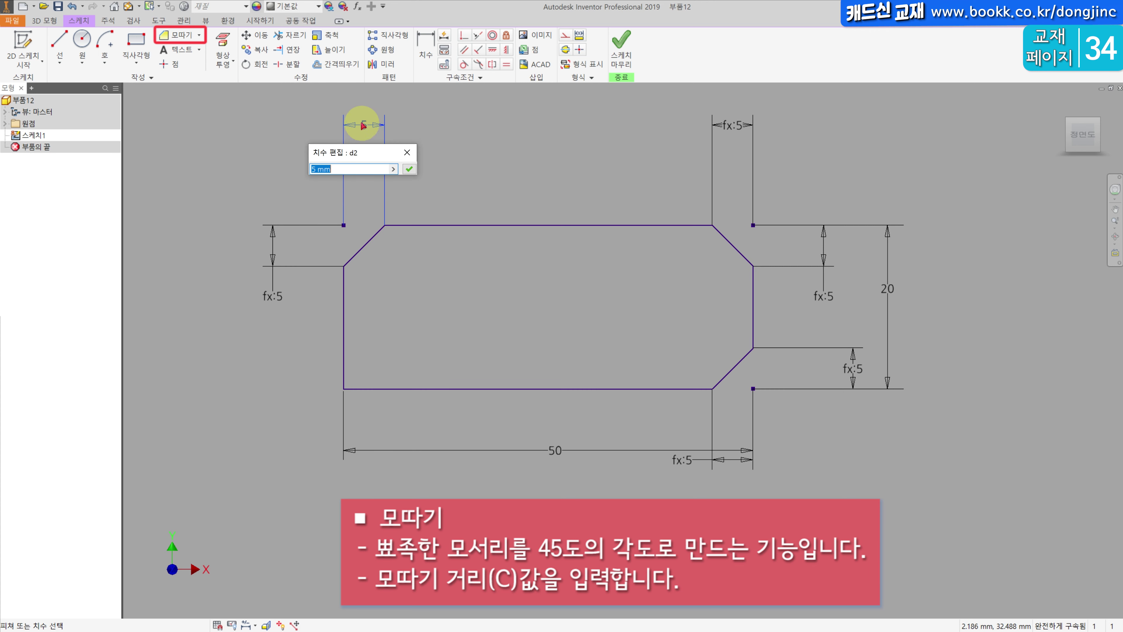
pyautogui.press('Return')
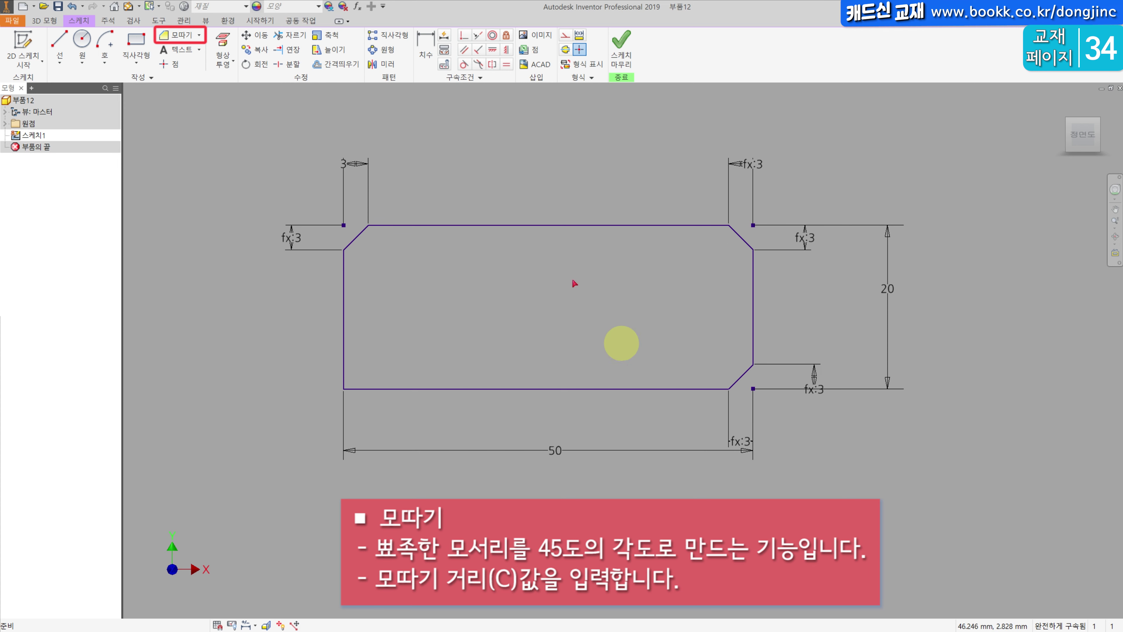
pyautogui.hotkey('ctrl', 'z')
pyautogui.hotkey('ctrl', 'z')
pyautogui.hotkey('ctrl', 'z')
pyautogui.hotkey('ctrl', 'z')
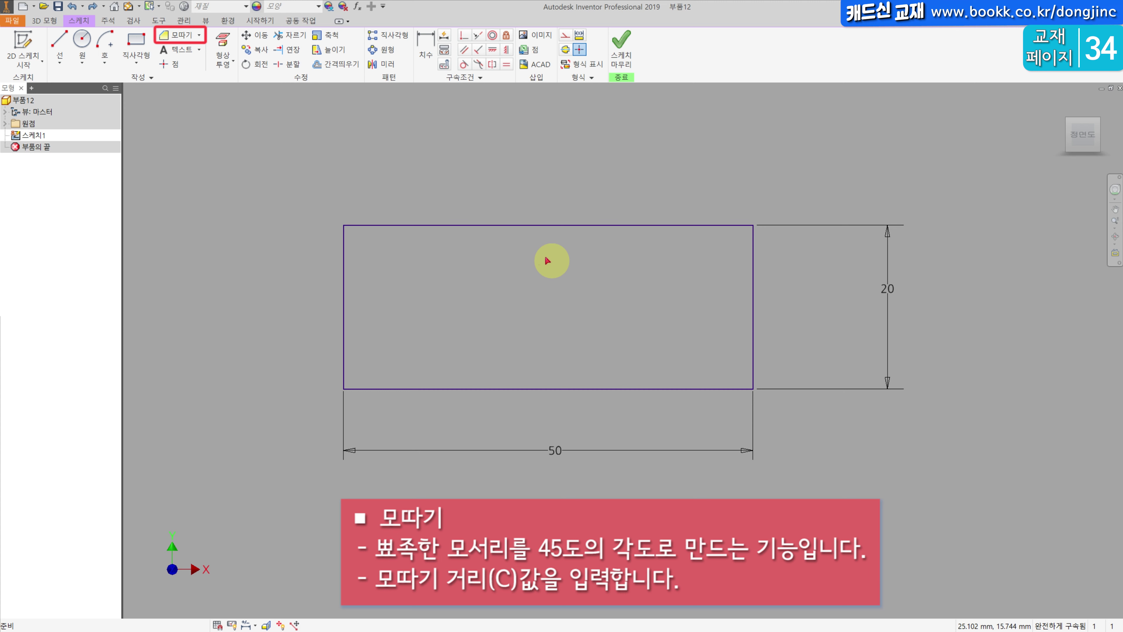
# Chamfer the rectangle's upper-left corner at 5 mm and its upper-right corner at 2 mm, and undo both chamfers.
pyautogui.click(180, 35)
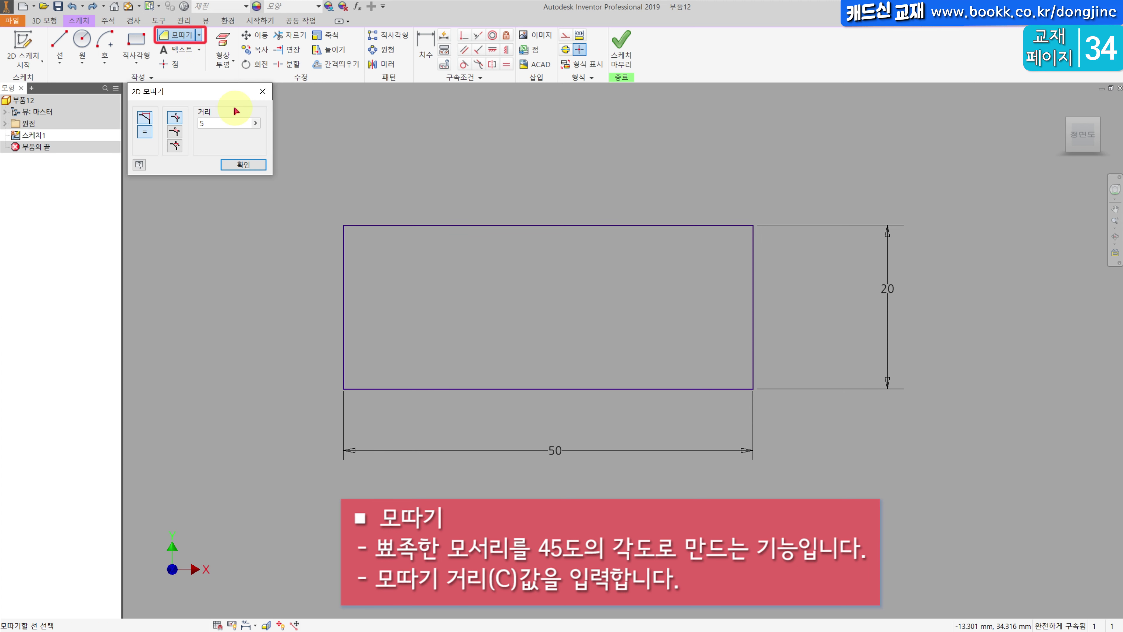
pyautogui.click(343, 254)
pyautogui.click(379, 230)
pyautogui.click(224, 123)
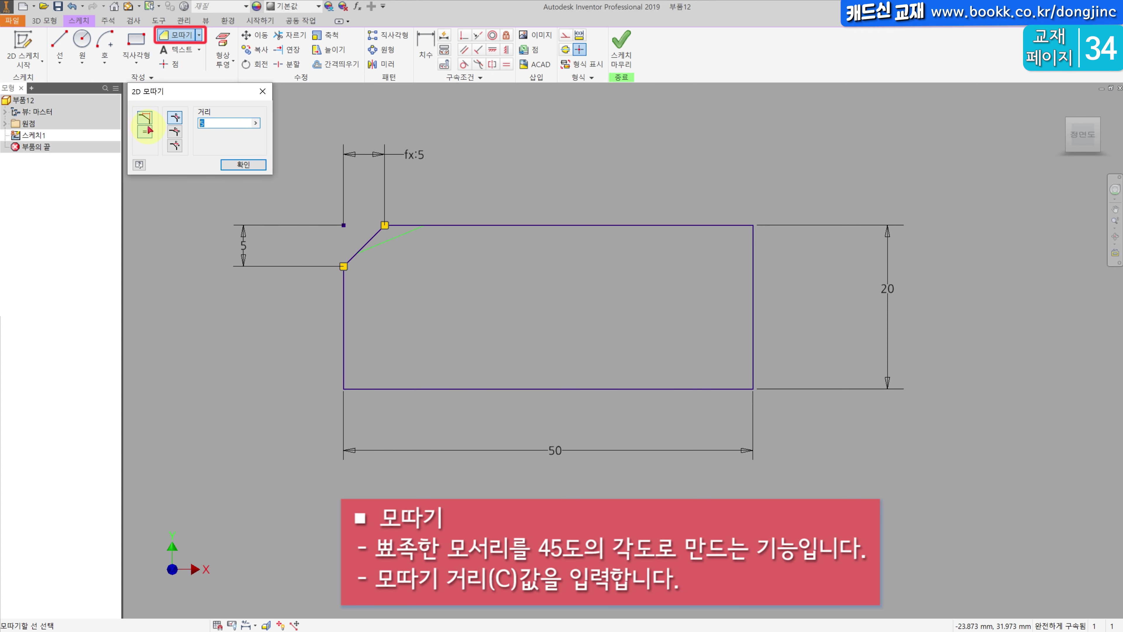
pyautogui.click(730, 229)
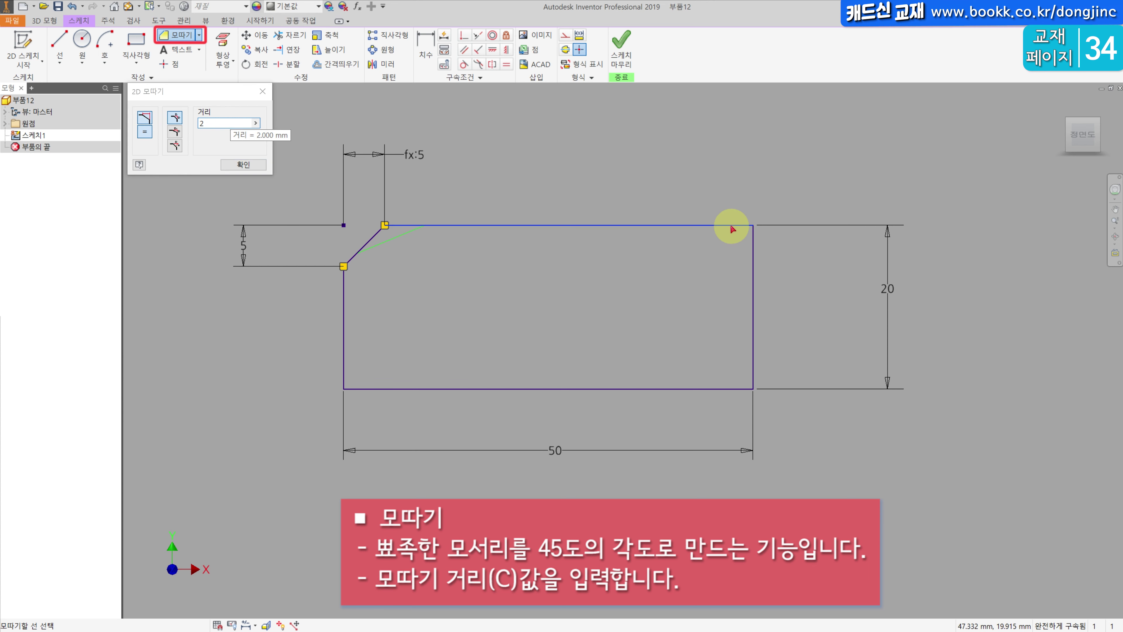
pyautogui.click(754, 261)
pyautogui.press('Escape')
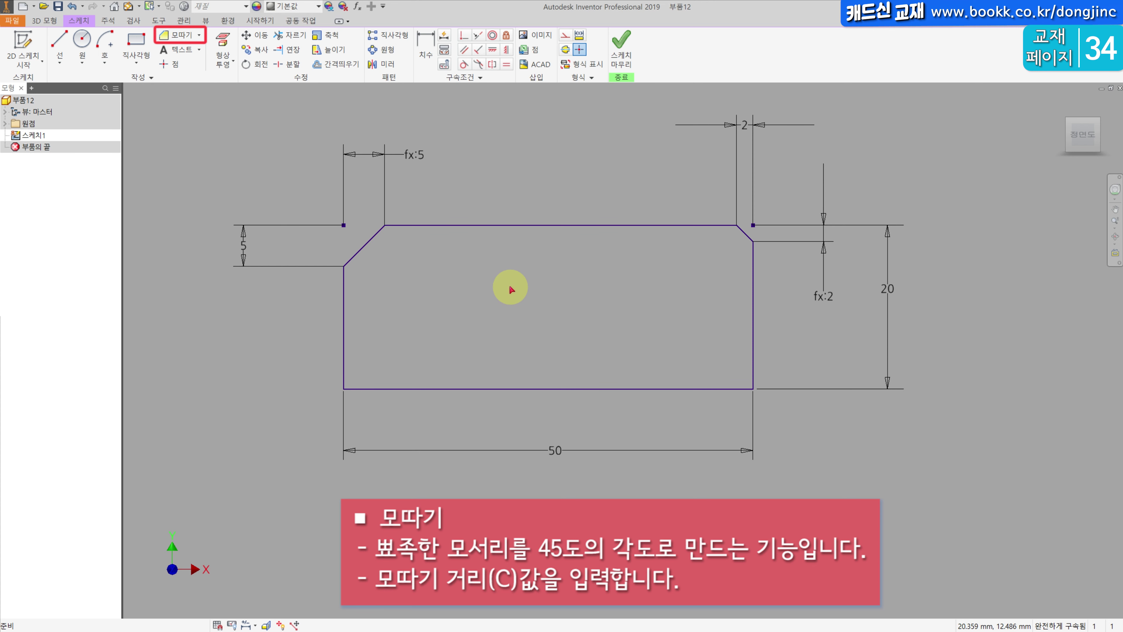
pyautogui.hotkey('ctrl', 'z')
pyautogui.hotkey('ctrl', 'z')
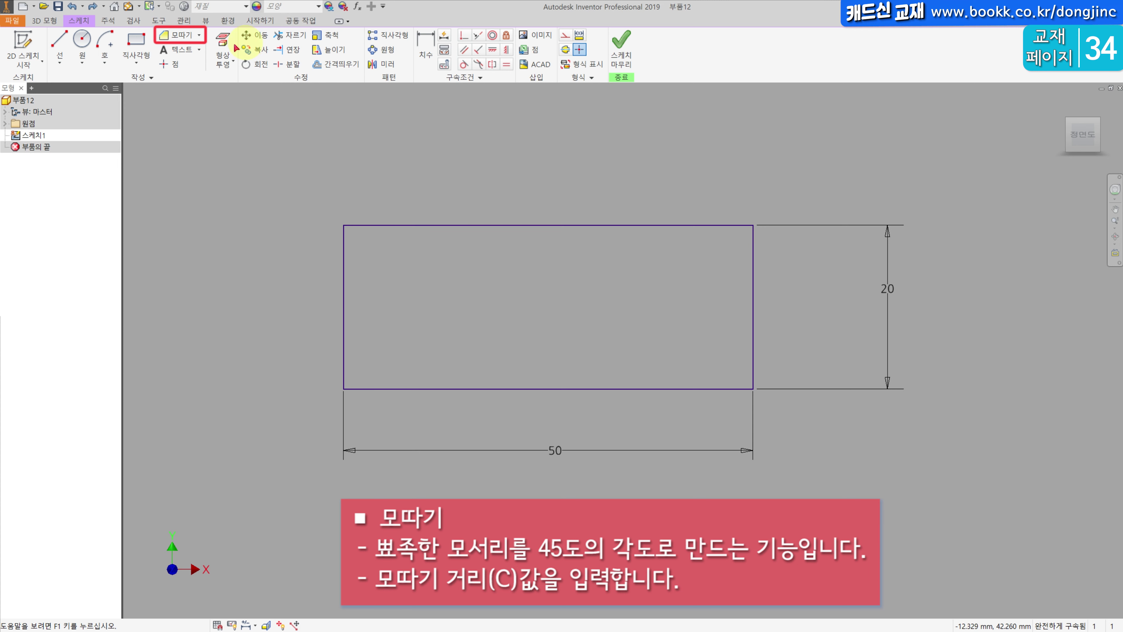
# Chamfer the upper-left corner with two distances, 2 mm along the vertical edge and 5 mm along the top edge.
pyautogui.click(179, 38)
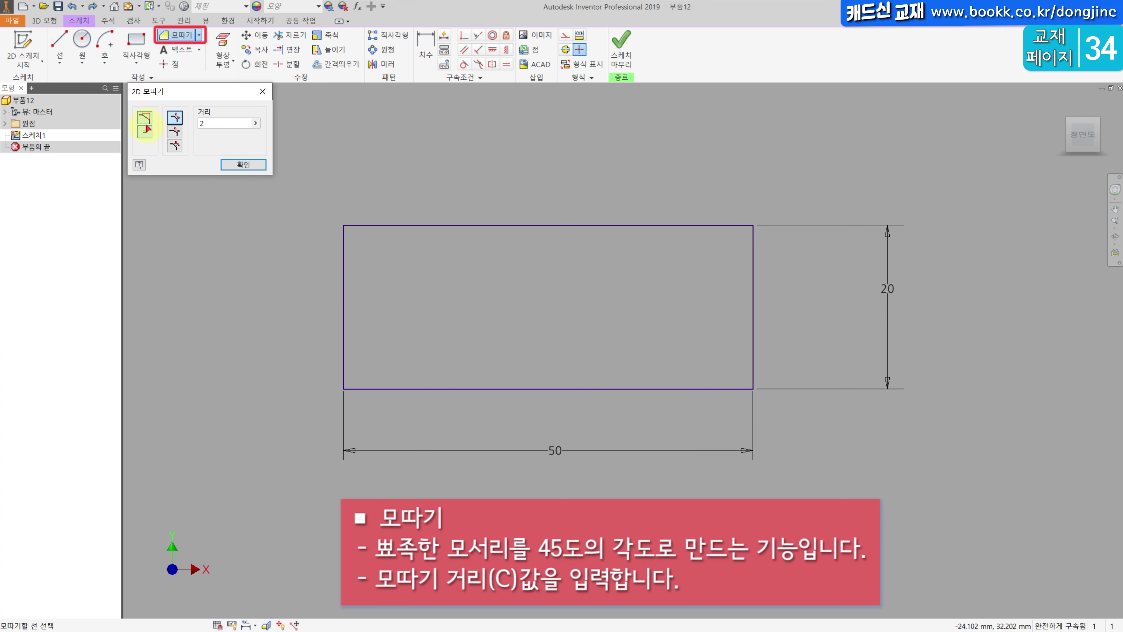
pyautogui.click(176, 132)
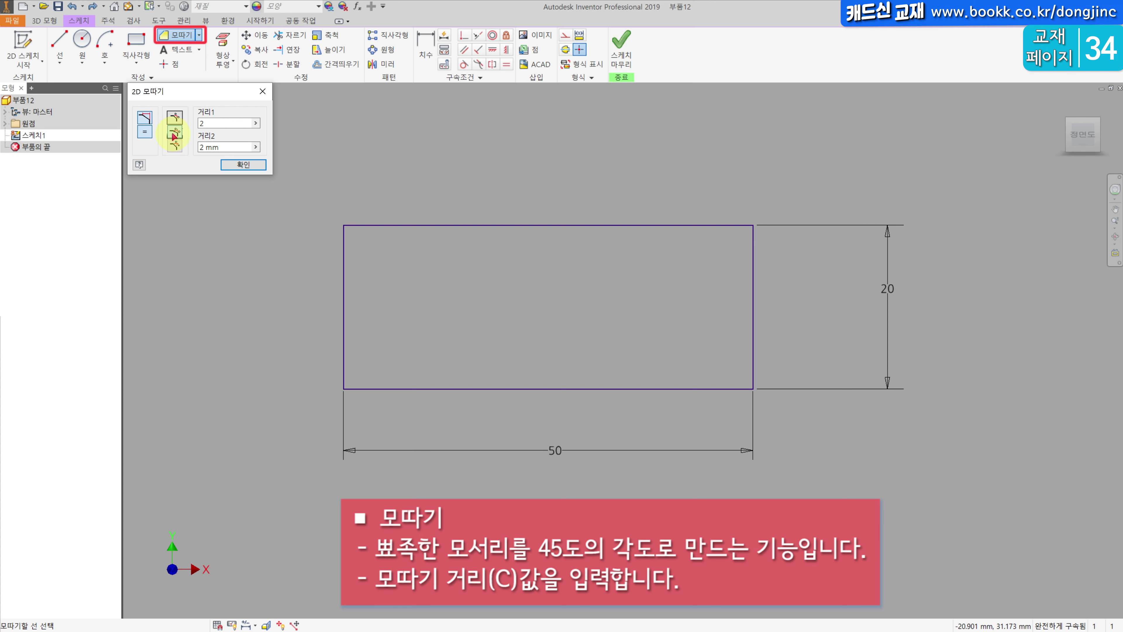
pyautogui.click(224, 146)
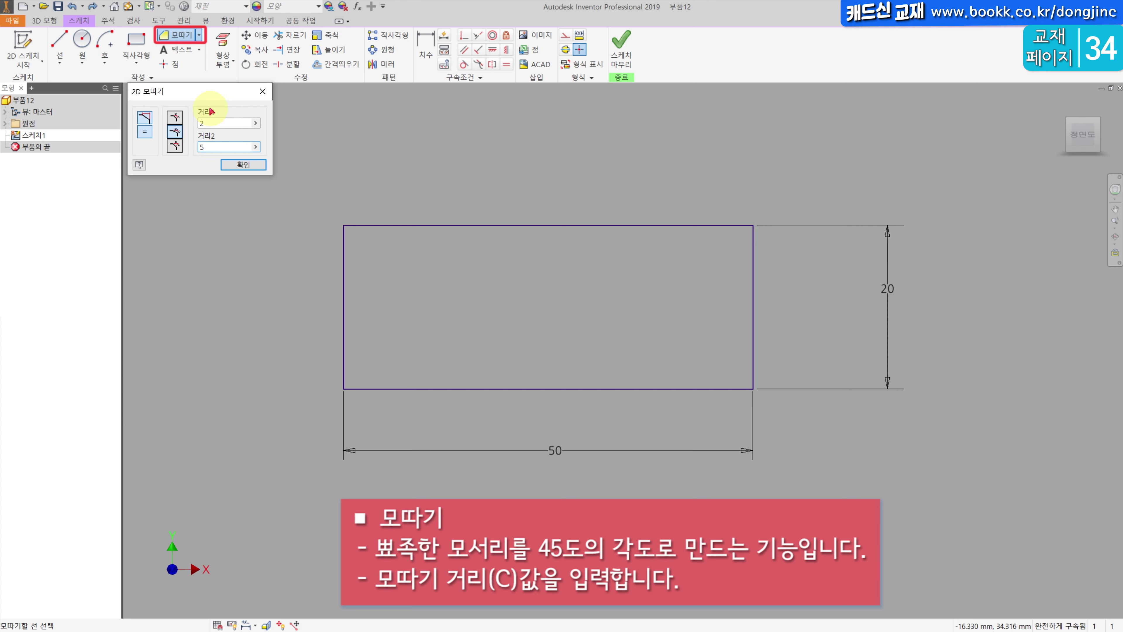
pyautogui.click(344, 238)
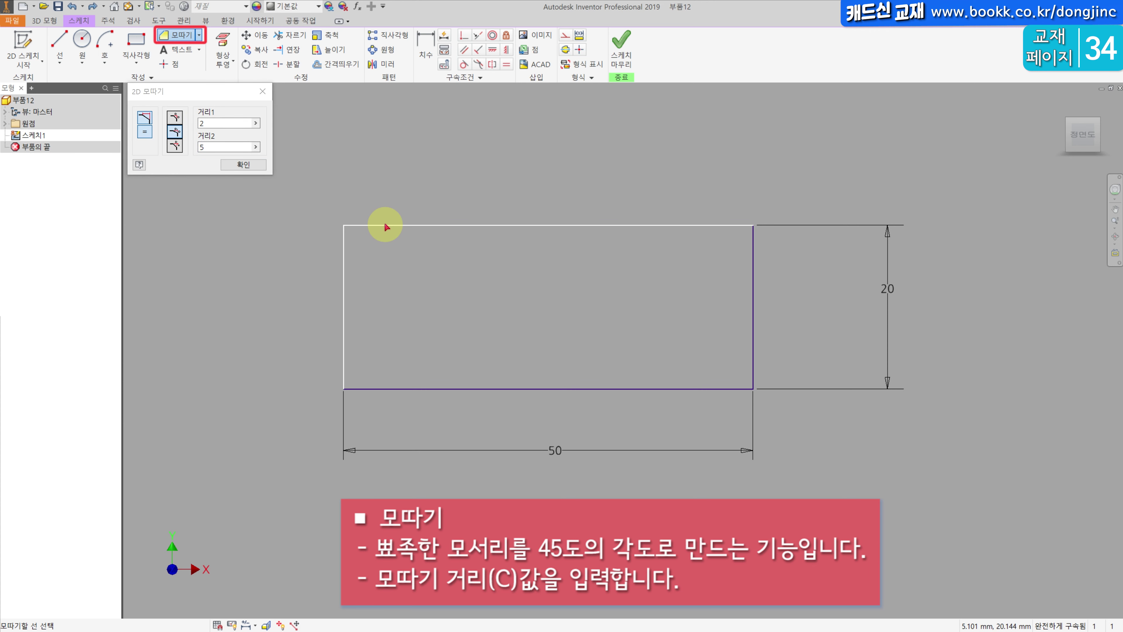
pyautogui.click(367, 225)
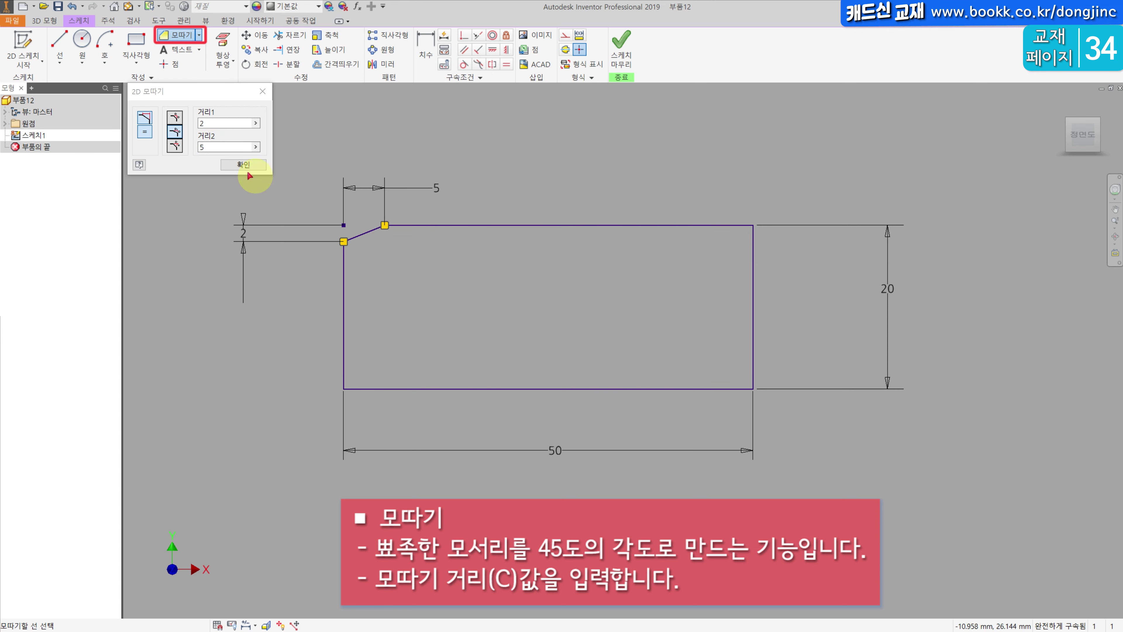
# Chamfer the upper-right corner by distance and angle, using 2 mm along the top edge and 60 degrees.
pyautogui.click(175, 146)
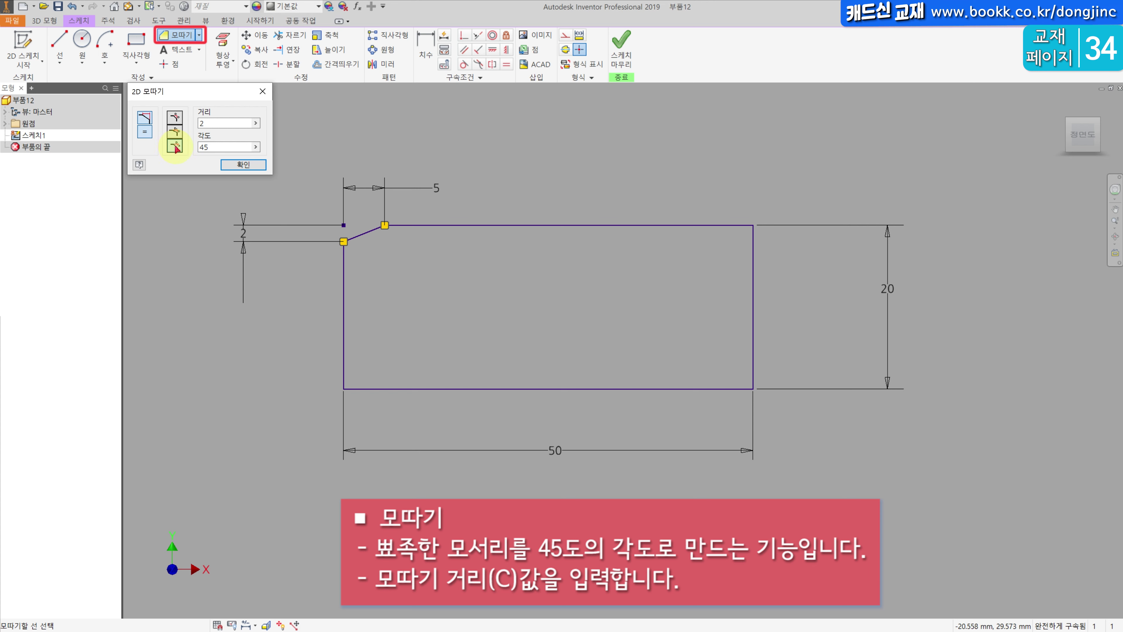
pyautogui.doubleClick(214, 147)
pyautogui.write('60')
pyautogui.click(733, 225)
pyautogui.click(753, 251)
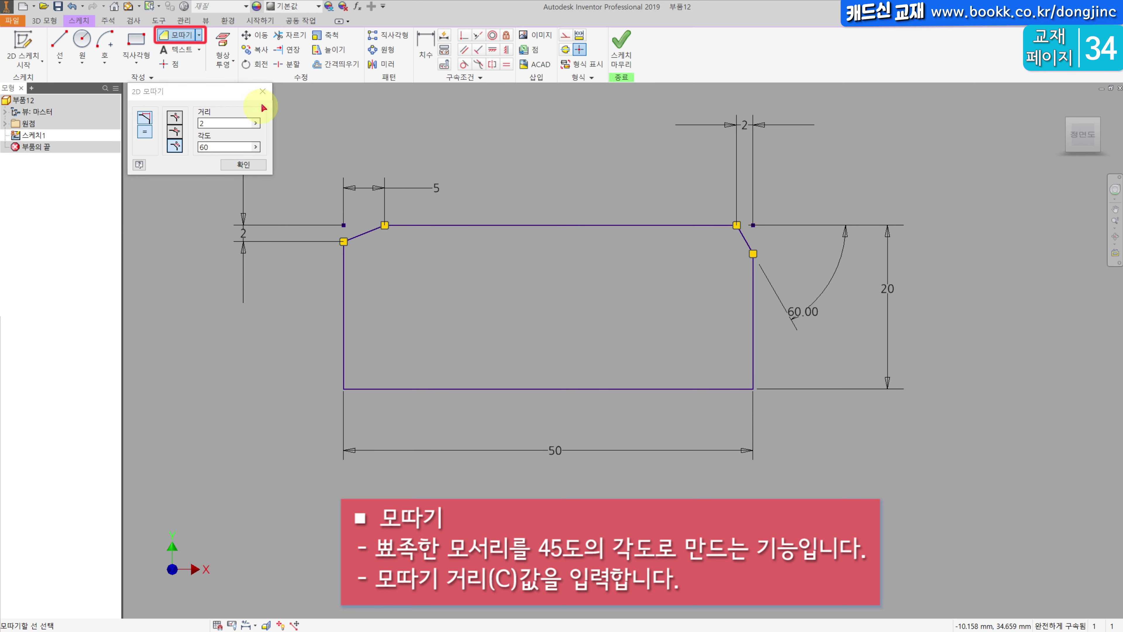
# End the Chamfer command and undo the two-distance and distance-and-angle chamfers.
pyautogui.click(262, 91)
pyautogui.hotkey('ctrl', 'z')
pyautogui.hotkey('ctrl', 'z')
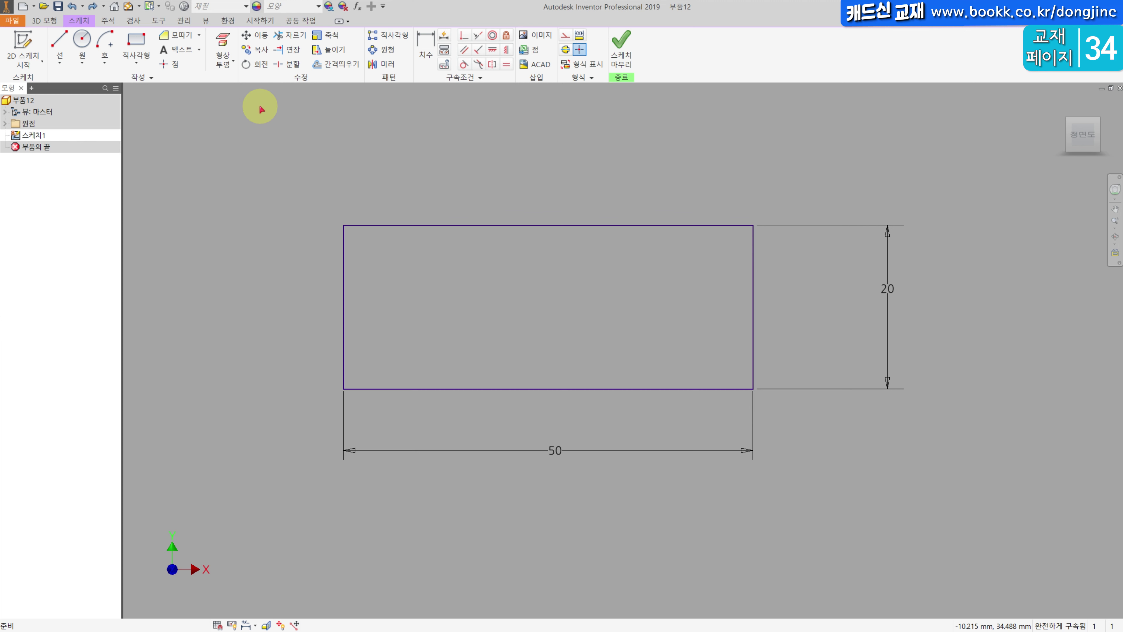
# Draw a circle centred on the midpoint of the rectangle's top edge and dimension its diameter to 20 mm.
pyautogui.click(82, 42)
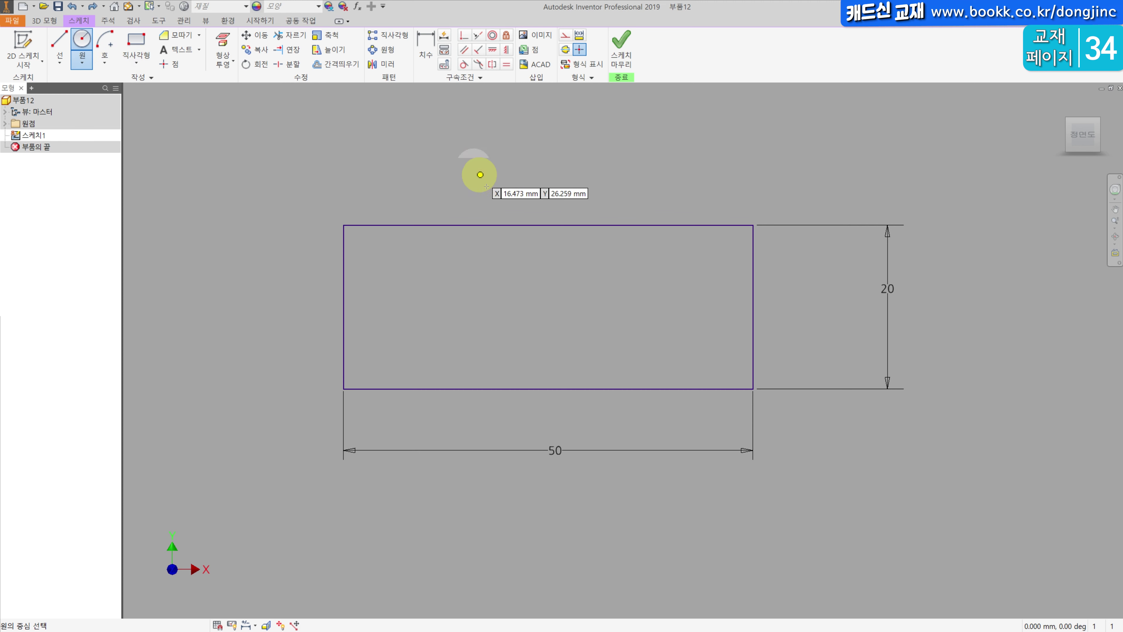
pyautogui.click(549, 225)
pyautogui.click(598, 213)
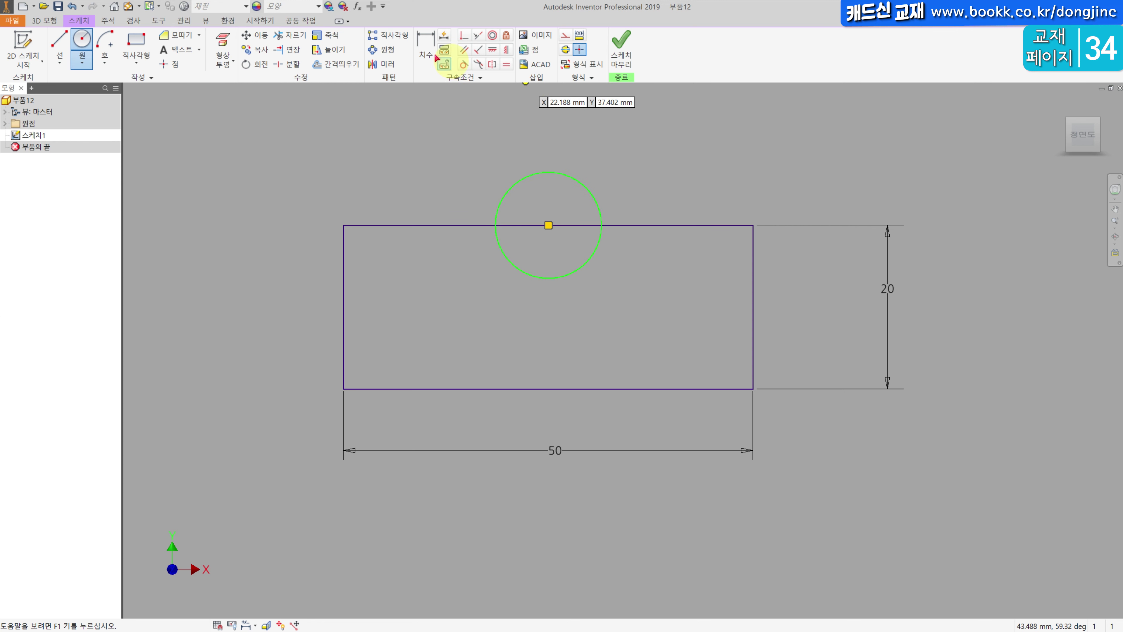
pyautogui.press('d')
pyautogui.click(516, 183)
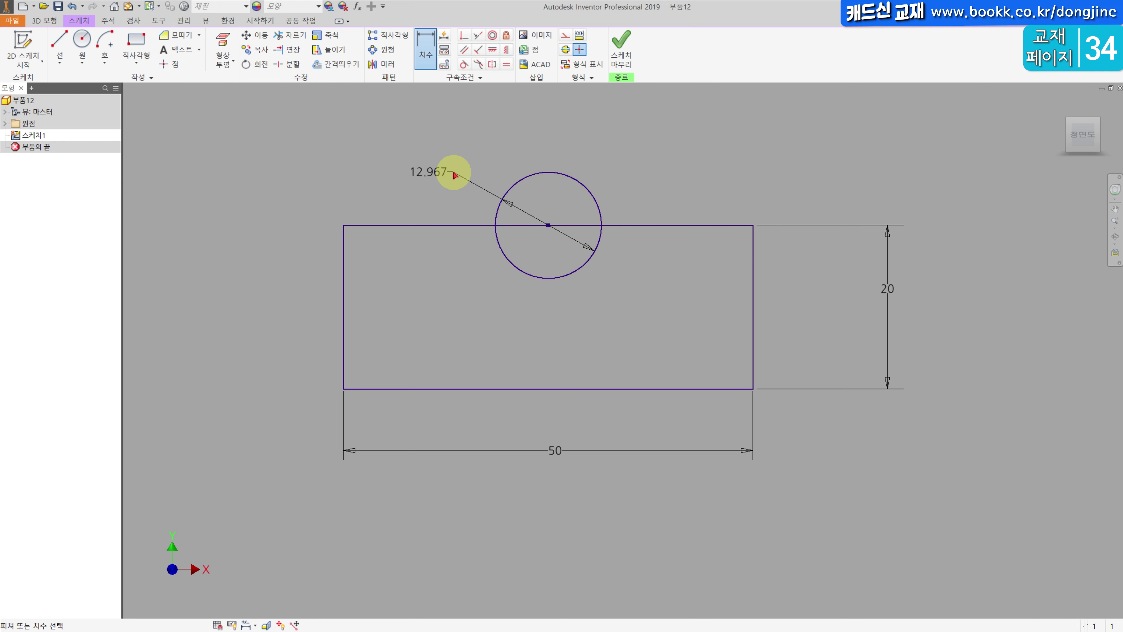
pyautogui.click(455, 176)
pyautogui.write('20')
pyautogui.press('Return')
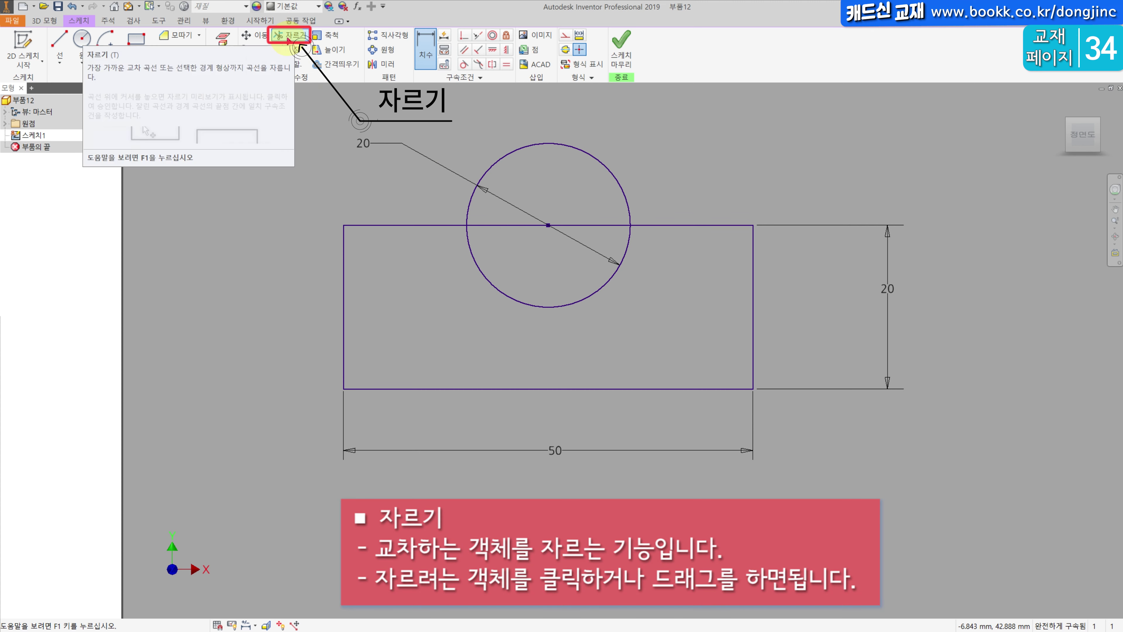
# Trim the circle's lower arc inside the rectangle and undo that trim.
pyautogui.click(288, 36)
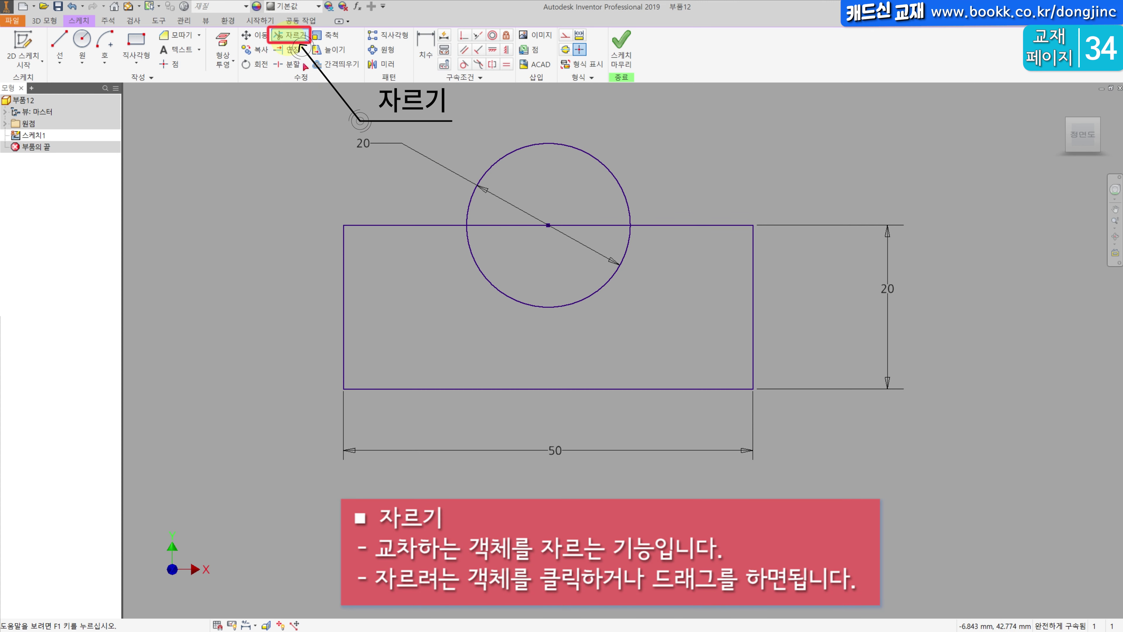
pyautogui.click(504, 296)
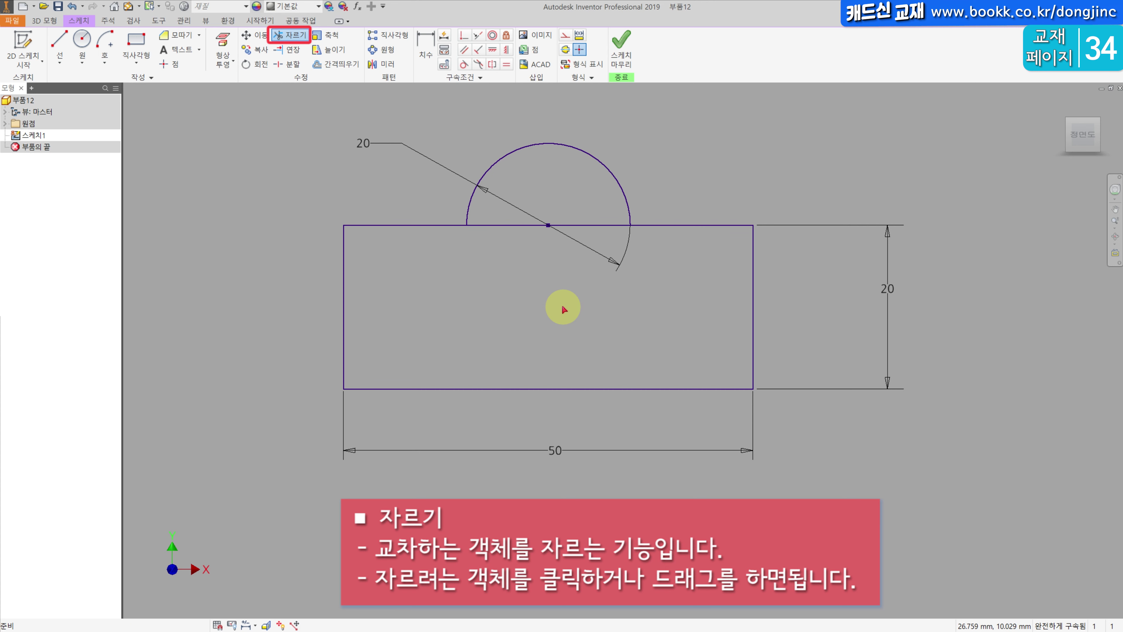
pyautogui.hotkey('ctrl', 'z')
# Trim away the half of the circle lying inside the rectangle with a freehand trim path and end the Trim command.
pyautogui.click(294, 35)
pyautogui.moveTo(400, 318)
pyautogui.mouseDown()
pyautogui.moveTo(498, 258)
pyautogui.moveTo(487, 325)
pyautogui.moveTo(538, 277)
pyautogui.moveTo(577, 318)
pyautogui.moveTo(559, 261)
pyautogui.moveTo(542, 322)
pyautogui.moveTo(659, 293)
pyautogui.mouseUp()
pyautogui.moveTo(659, 293)
pyautogui.mouseDown()
pyautogui.moveTo(504, 317)
pyautogui.moveTo(468, 275)
pyautogui.moveTo(633, 309)
pyautogui.moveTo(644, 301)
pyautogui.mouseUp()
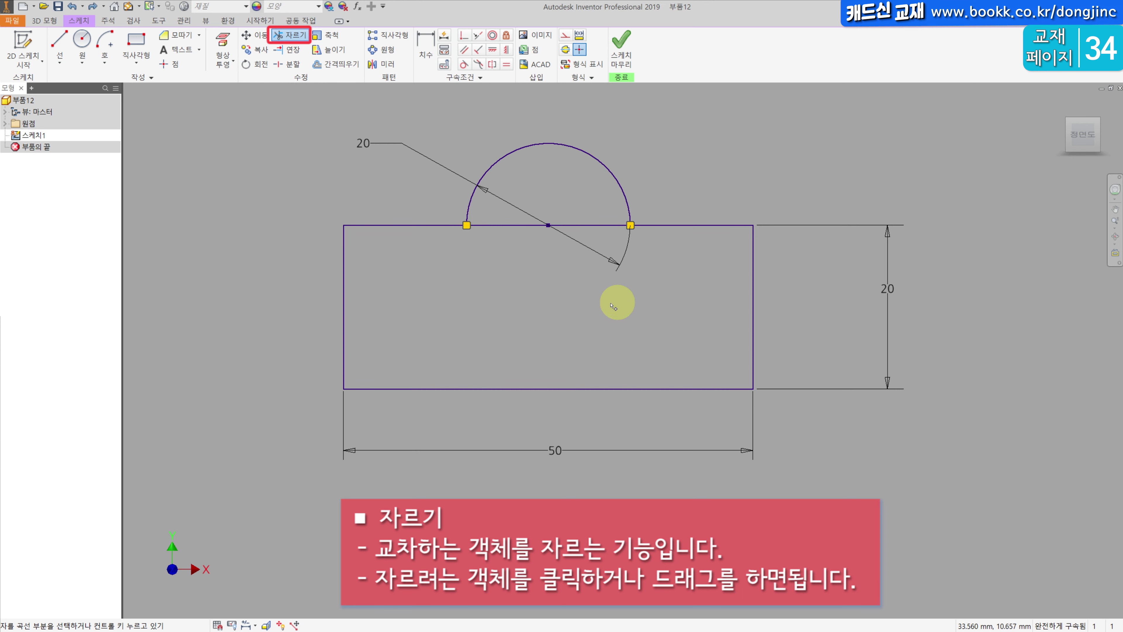
pyautogui.press('Escape')
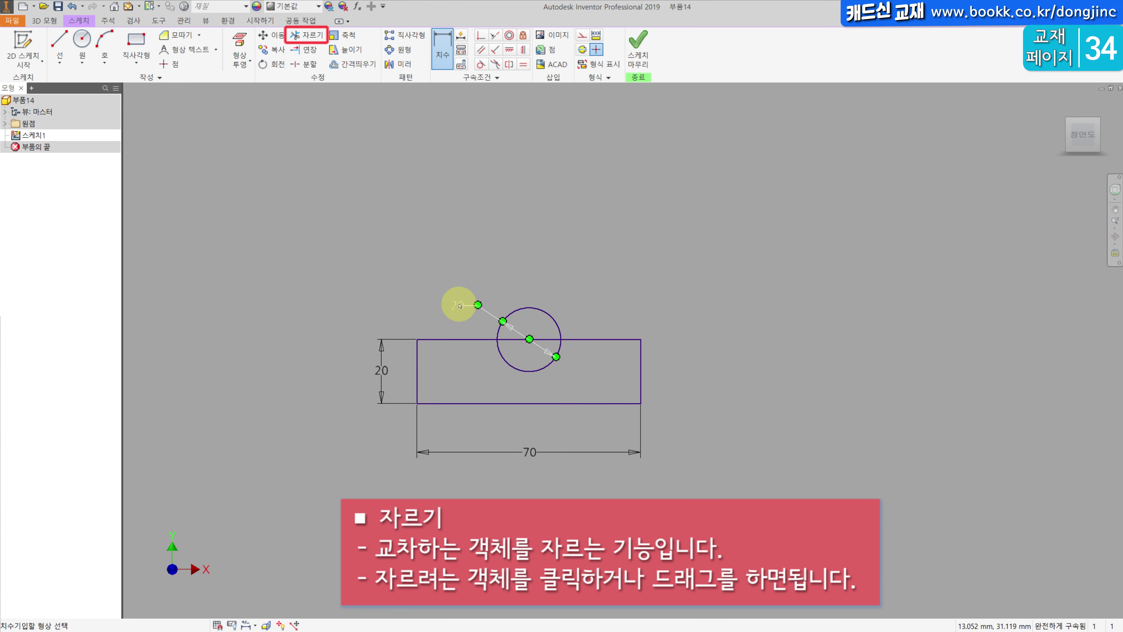
# Set the circle's diameter to 40 mm in the sketch of the 70 × 20 mm rectangle.
pyautogui.click(459, 305)
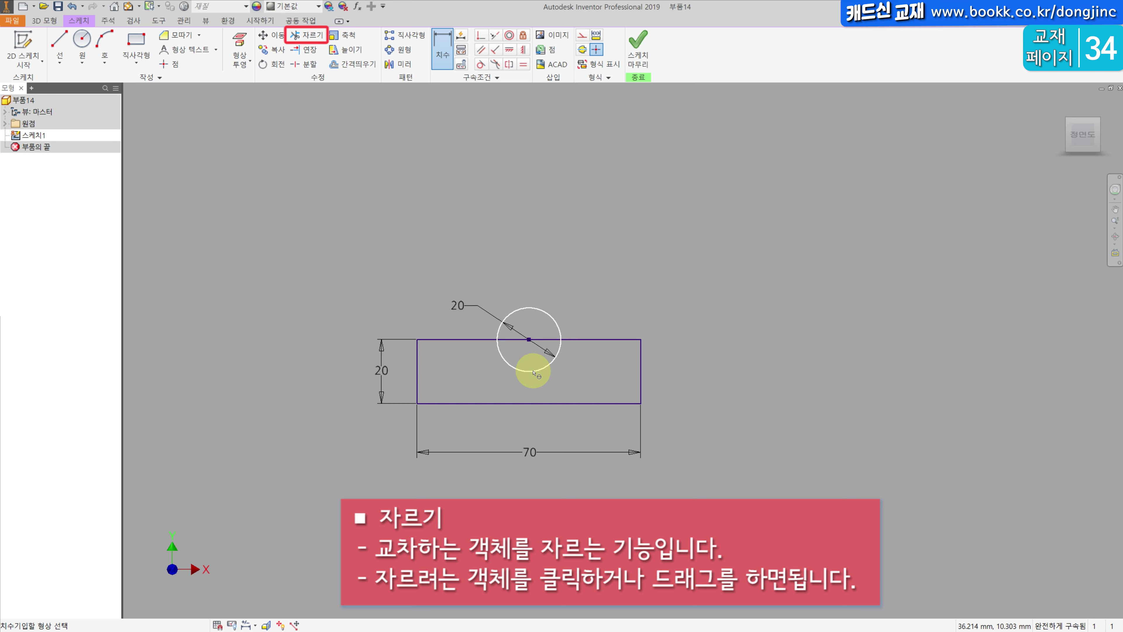
pyautogui.click(460, 307)
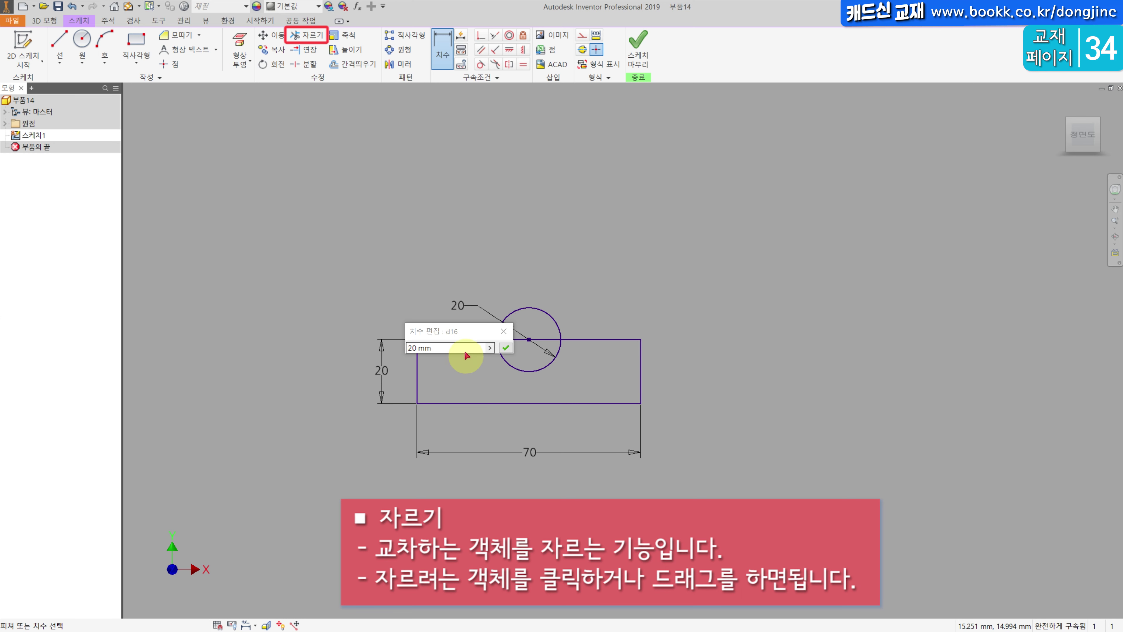
pyautogui.write('40')
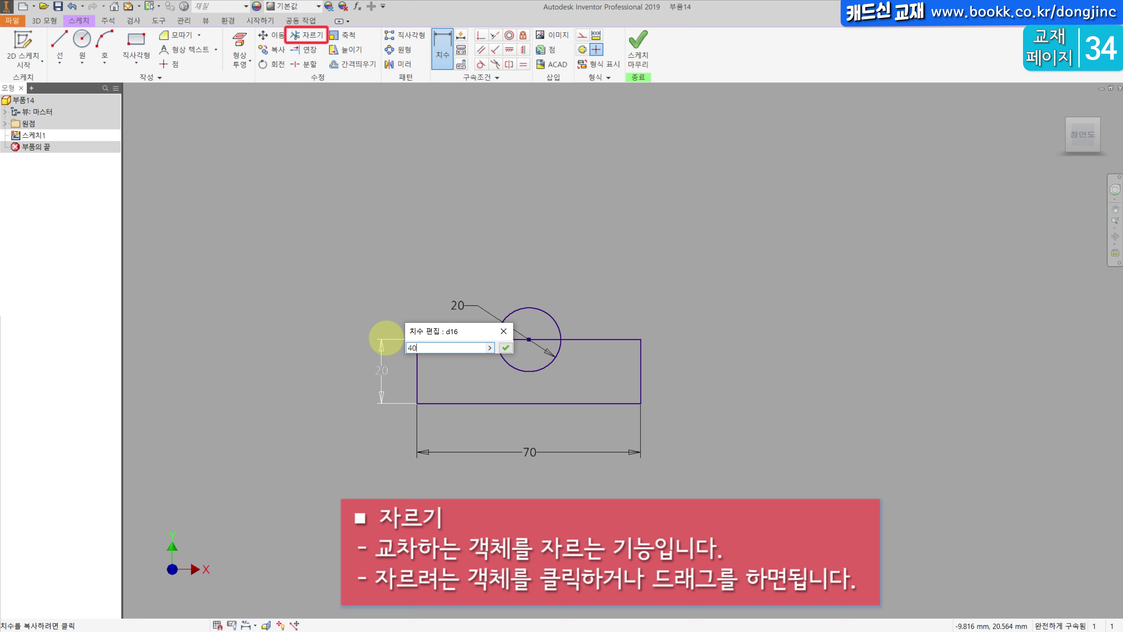
pyautogui.press('Return')
pyautogui.click(382, 270)
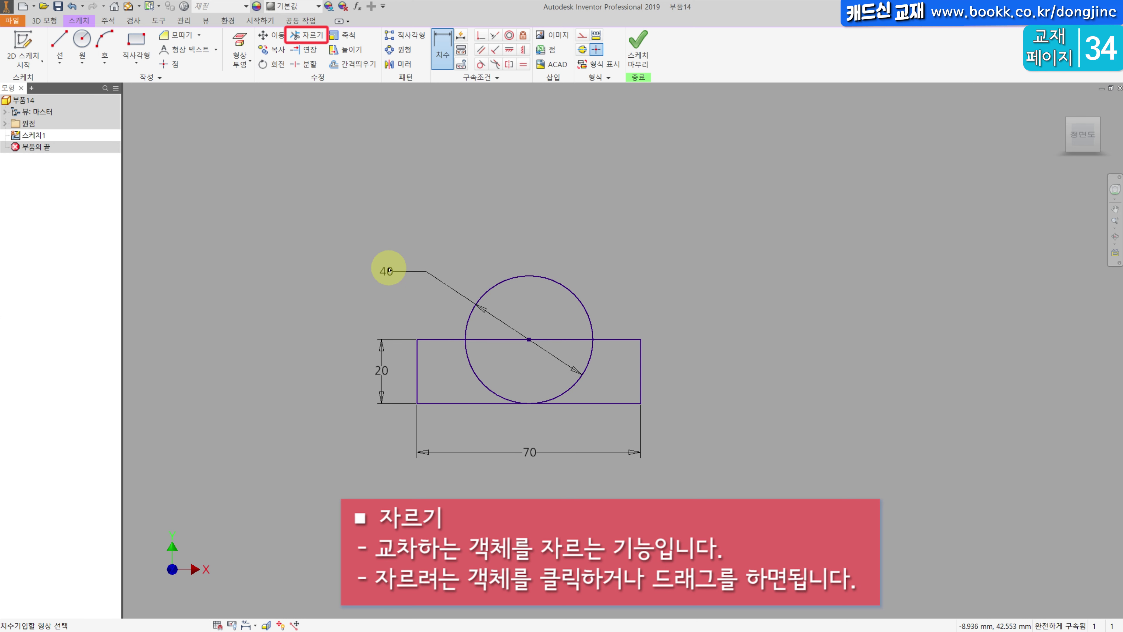
# Set the circle's diameter to 50 mm.
pyautogui.write('50')
pyautogui.press('Return')
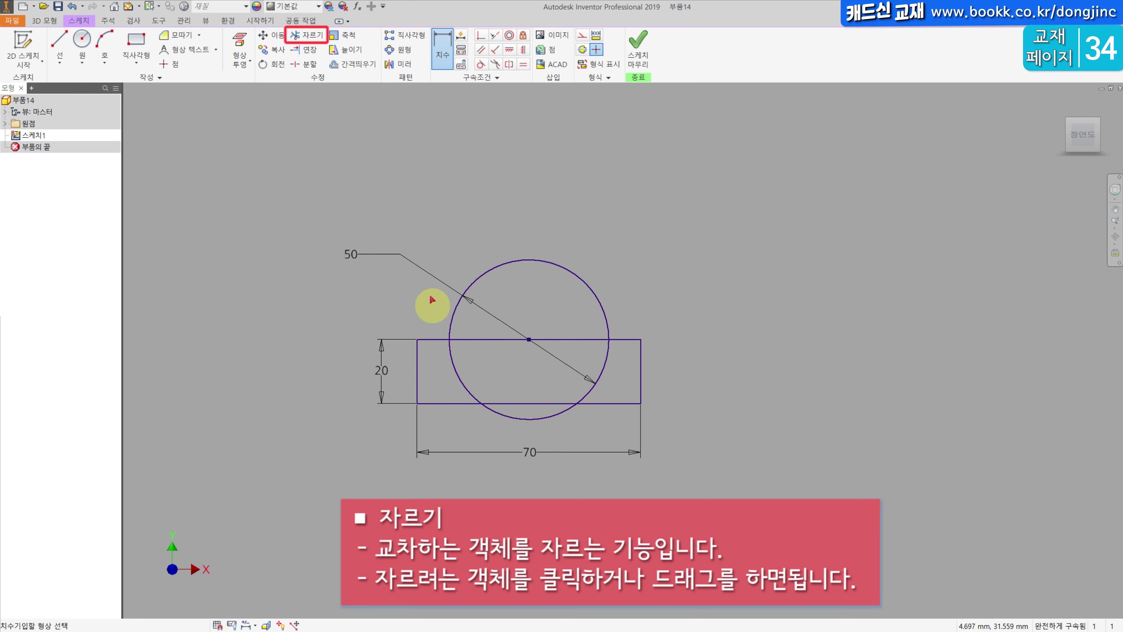
# Trim away the circle's two side arcs inside the rectangle and undo these trims.
pyautogui.click(306, 35)
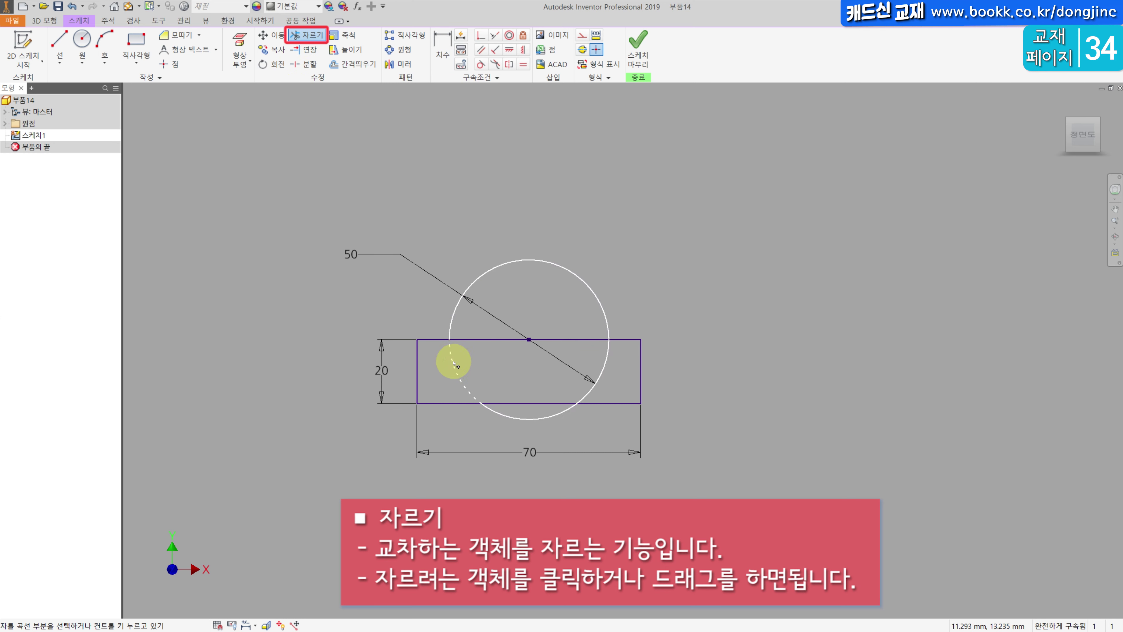
pyautogui.click(455, 364)
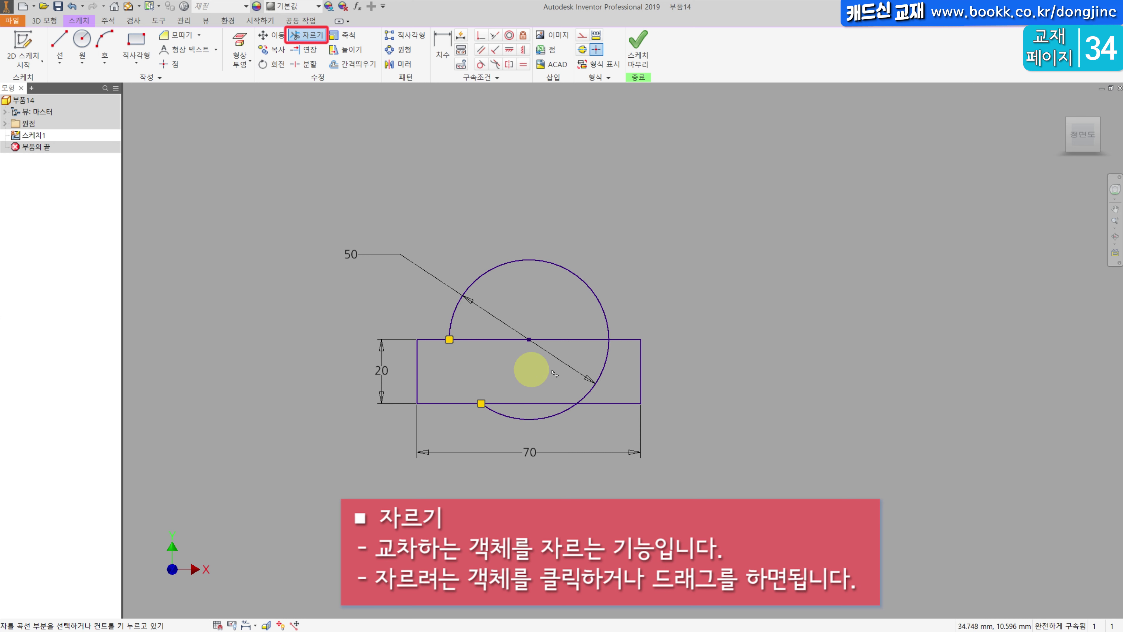
pyautogui.click(605, 367)
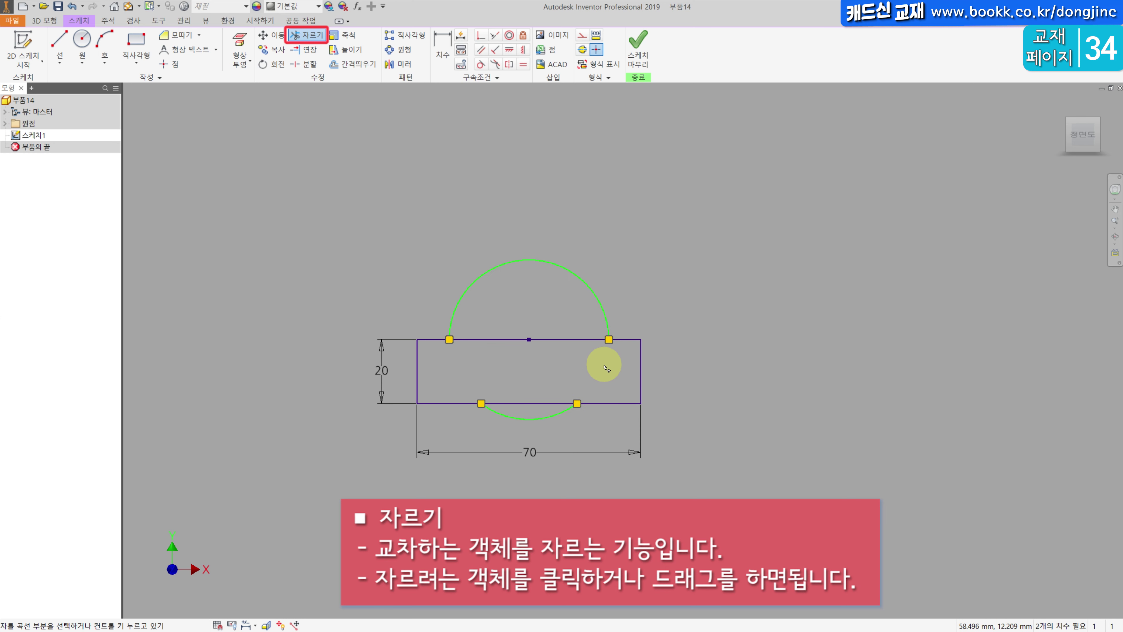
pyautogui.click(641, 355)
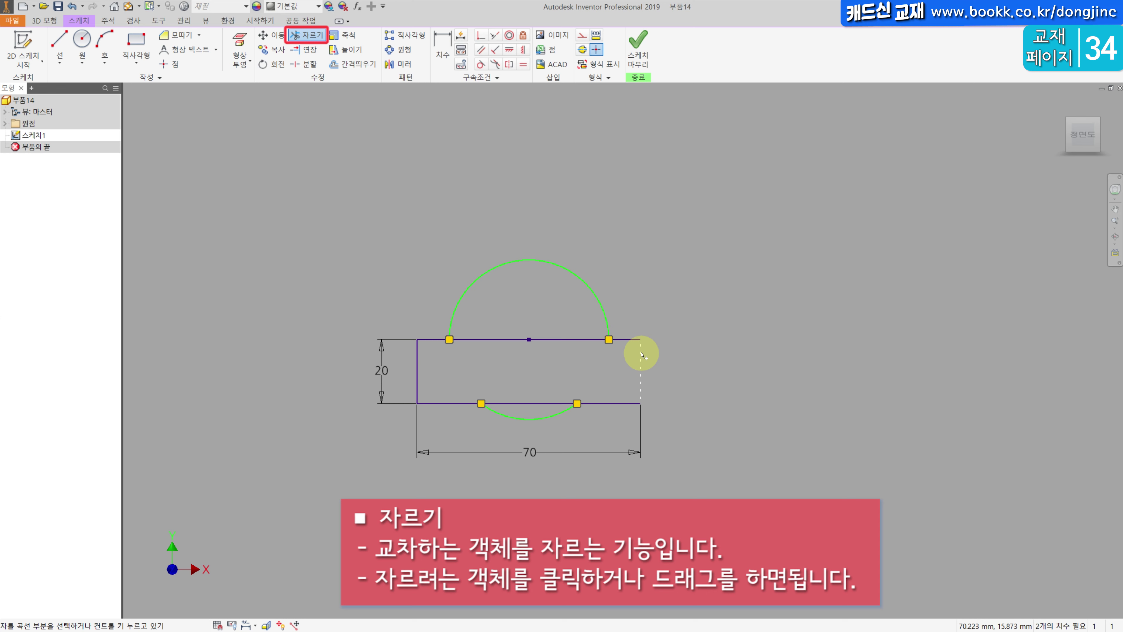
pyautogui.hotkey('ctrl', 'z')
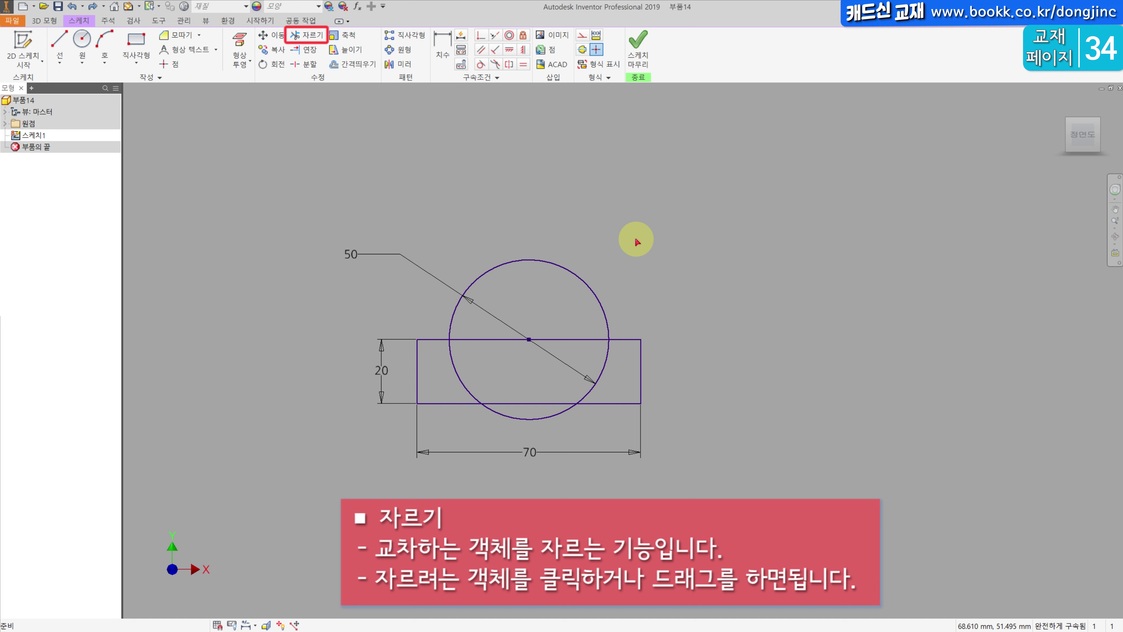
pyautogui.click(604, 371)
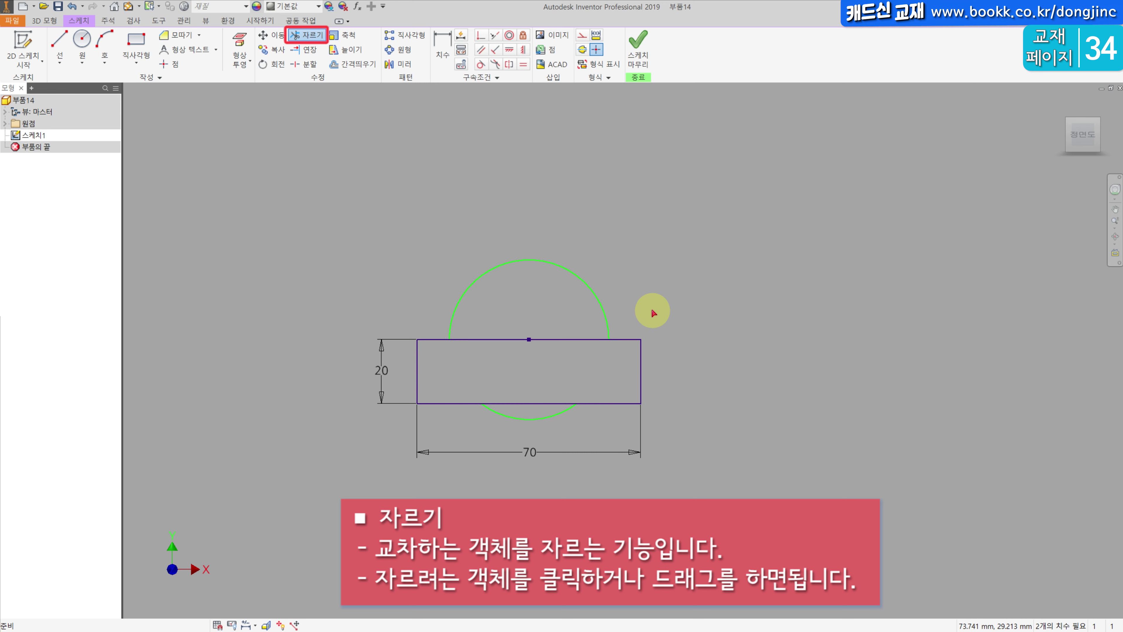
pyautogui.hotkey('ctrl', 'z')
# Trim the two circle arcs that run between the rectangle's top and bottom edges.
pyautogui.click(306, 34)
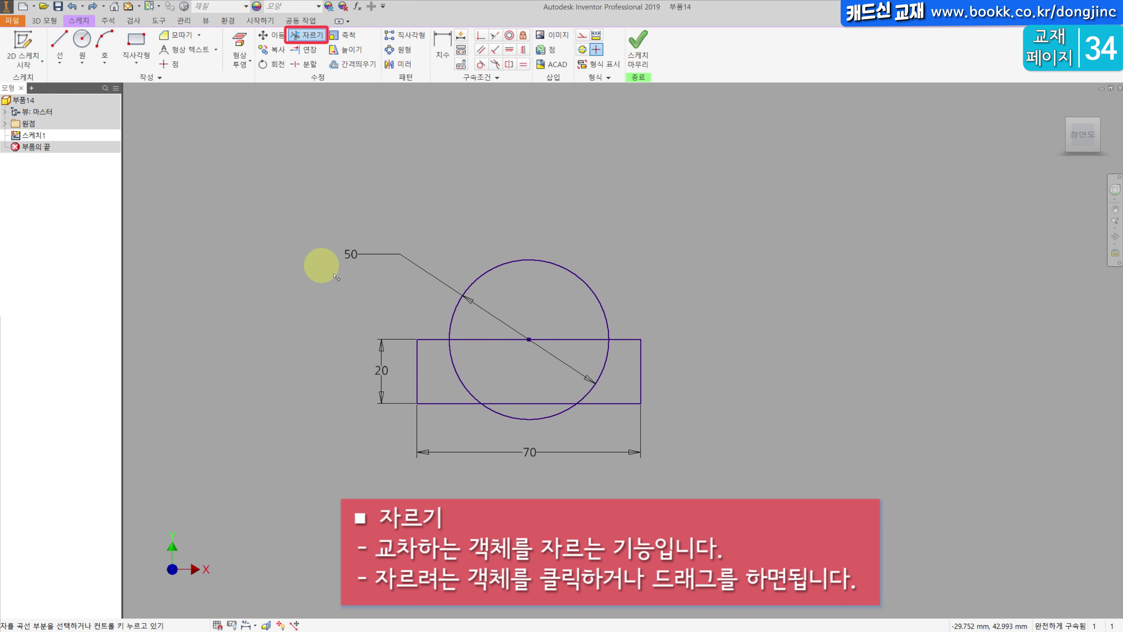
pyautogui.click(457, 370)
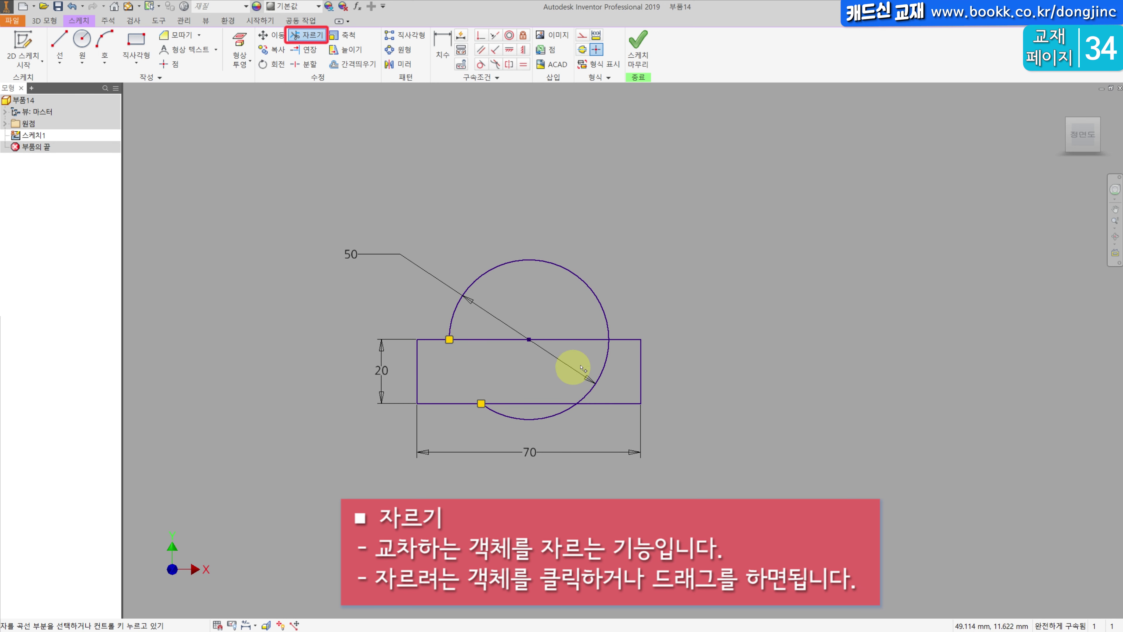
pyautogui.click(605, 366)
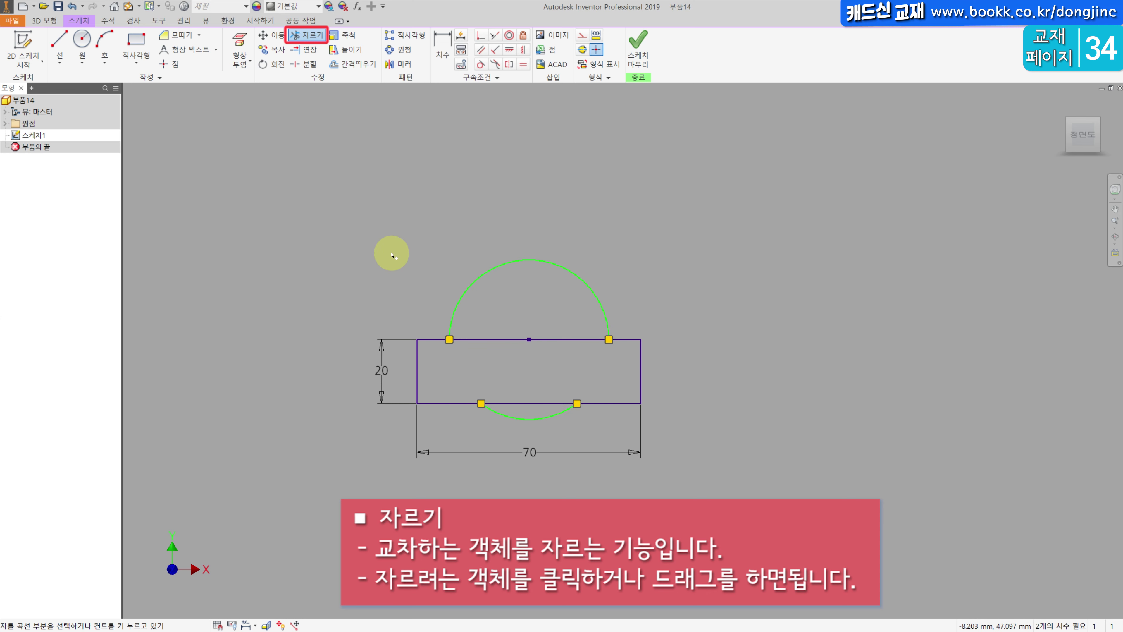
# Add 25 mm radius dimensions to the arc above the rectangle and the arc below it.
pyautogui.press('d')
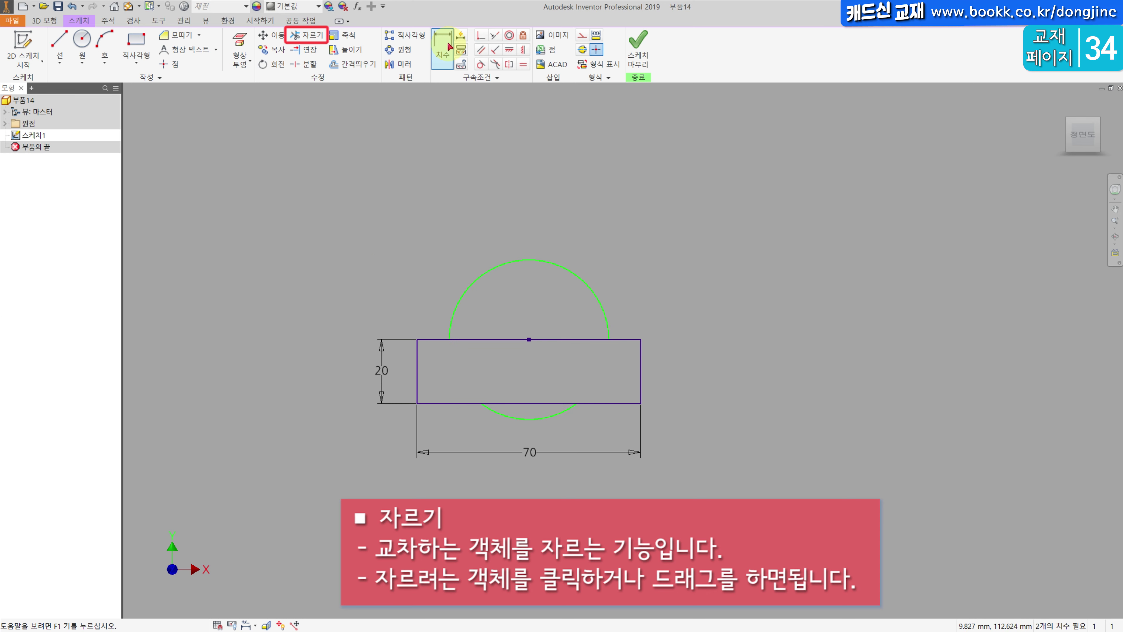
pyautogui.click(532, 258)
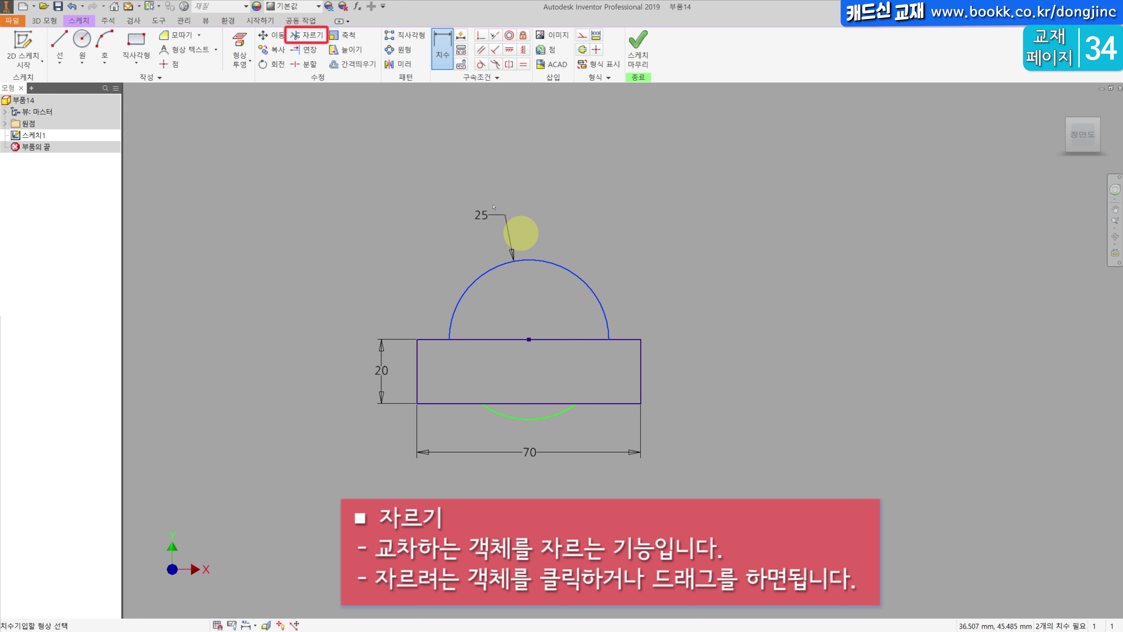
pyautogui.click(486, 202)
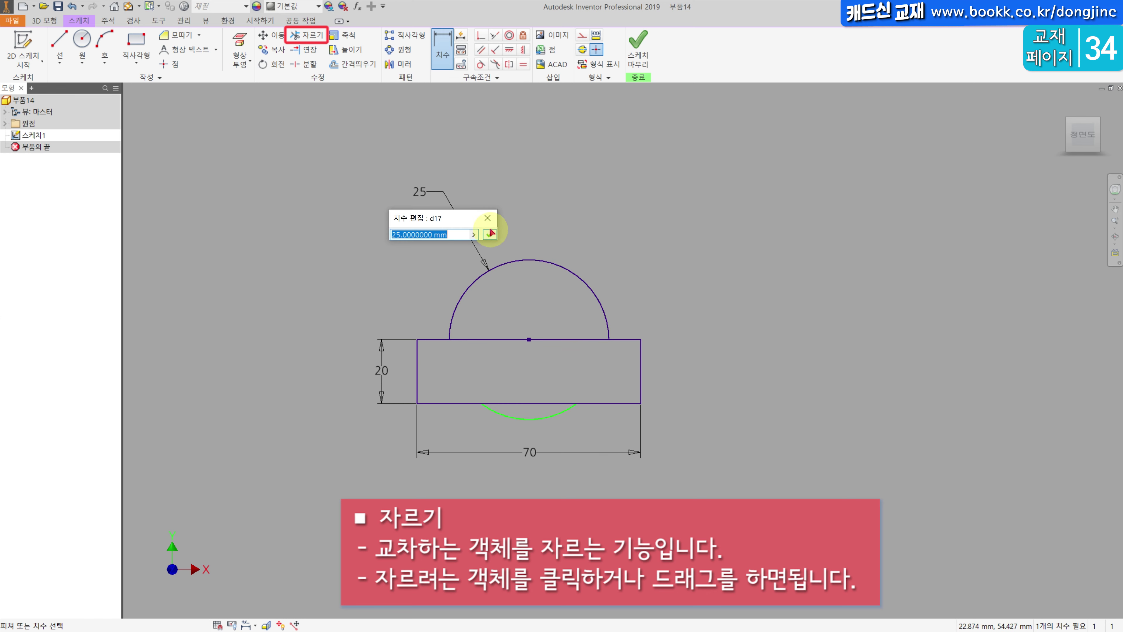
pyautogui.click(487, 232)
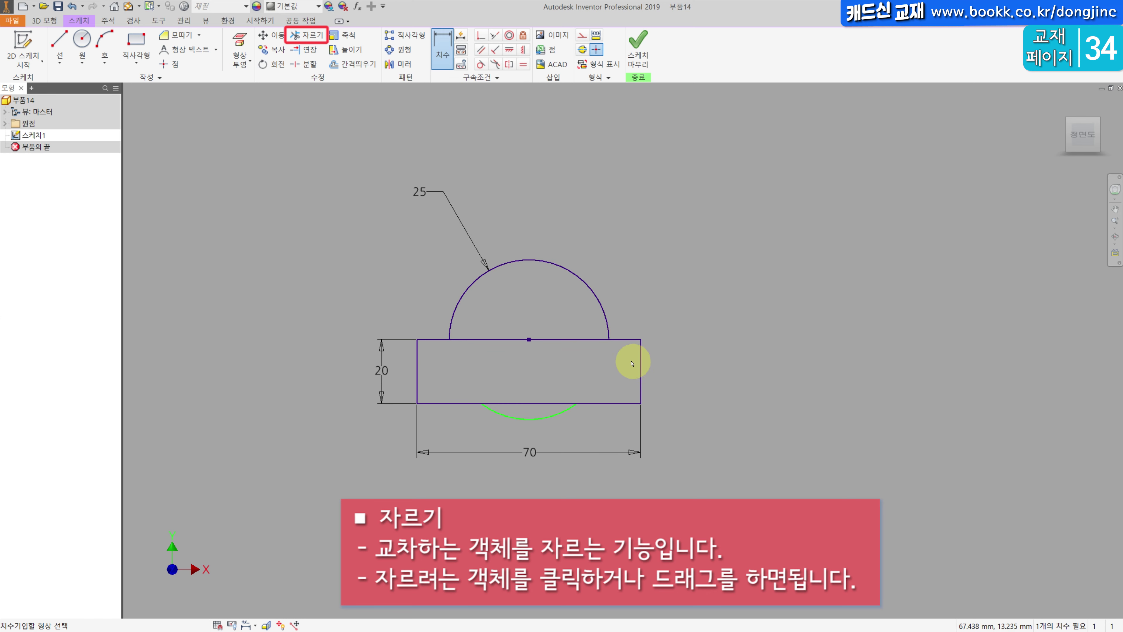
pyautogui.click(550, 418)
pyautogui.click(679, 436)
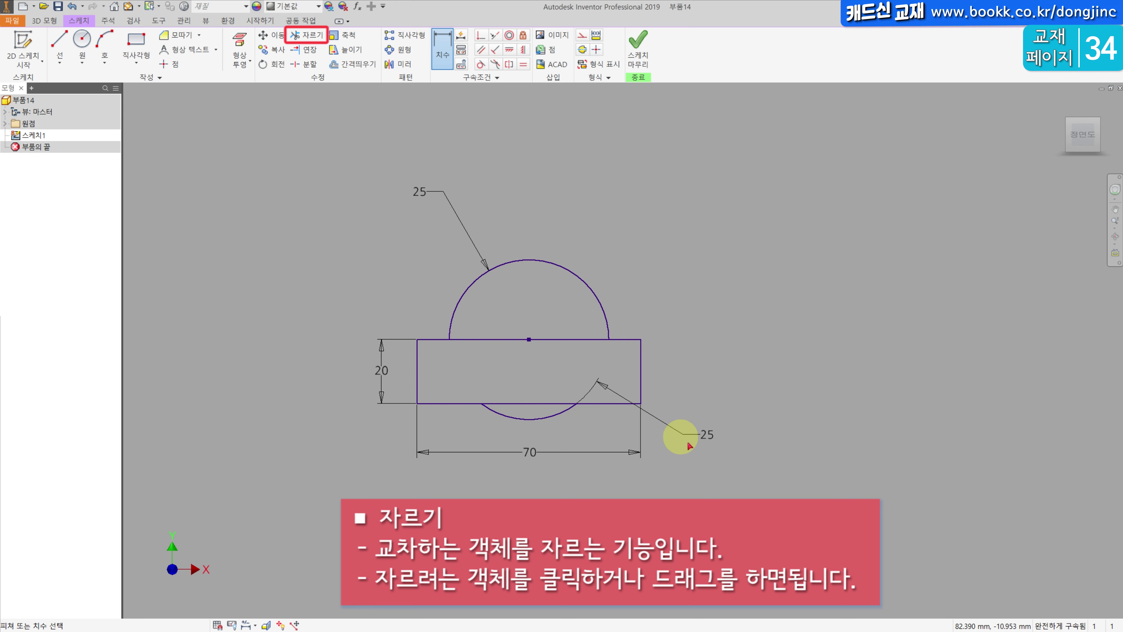
pyautogui.click(729, 477)
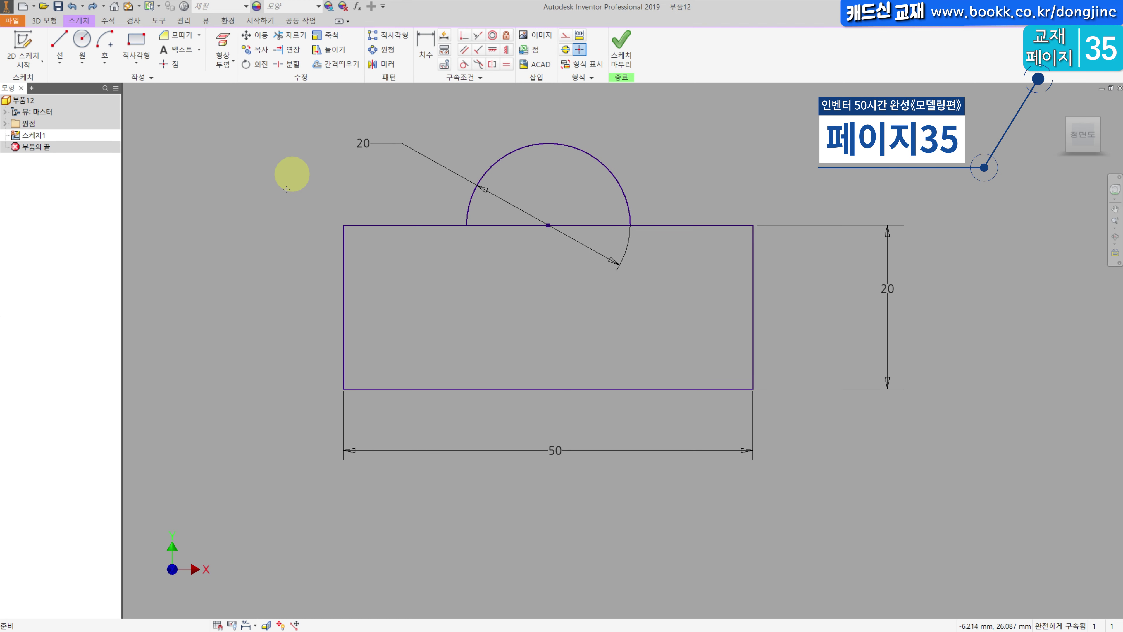
# In the 50 × 20 mm rectangle sketch, extend the 20 mm semicircle on the top edge into a full circle.
pyautogui.moveTo(287, 179); pyautogui.dragTo(268, 200, button='middle')
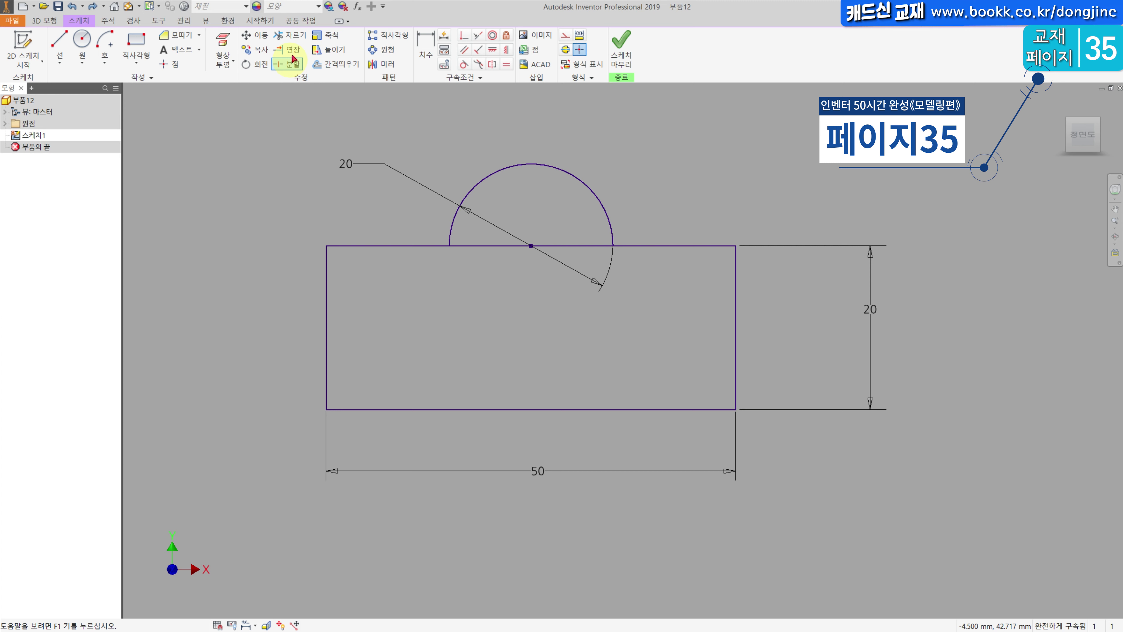
pyautogui.click(299, 51)
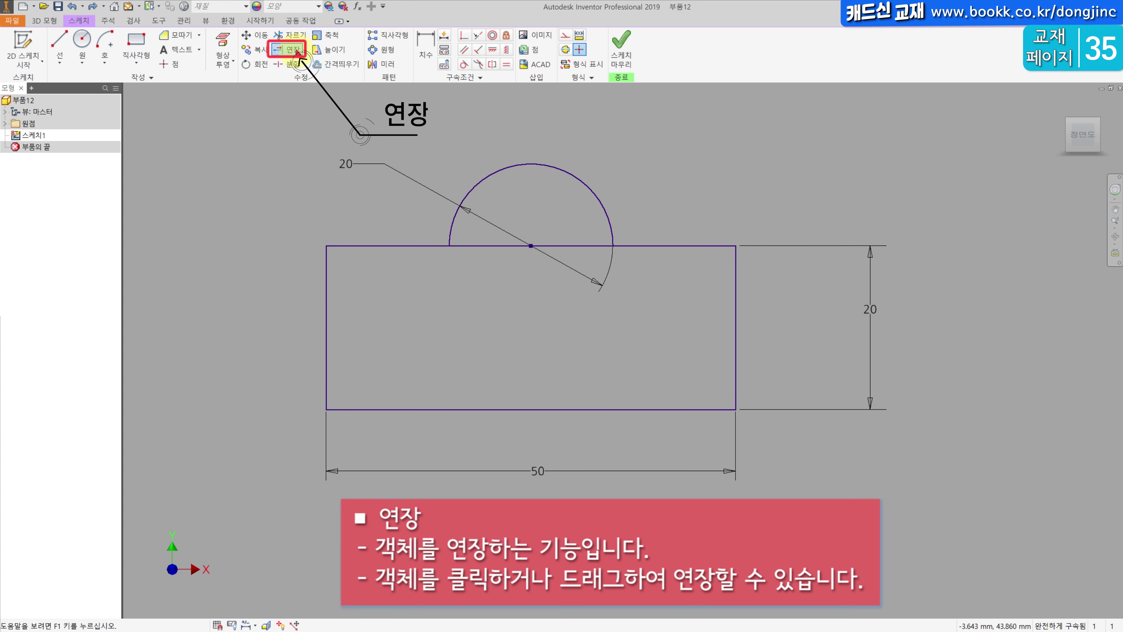
pyautogui.click(451, 231)
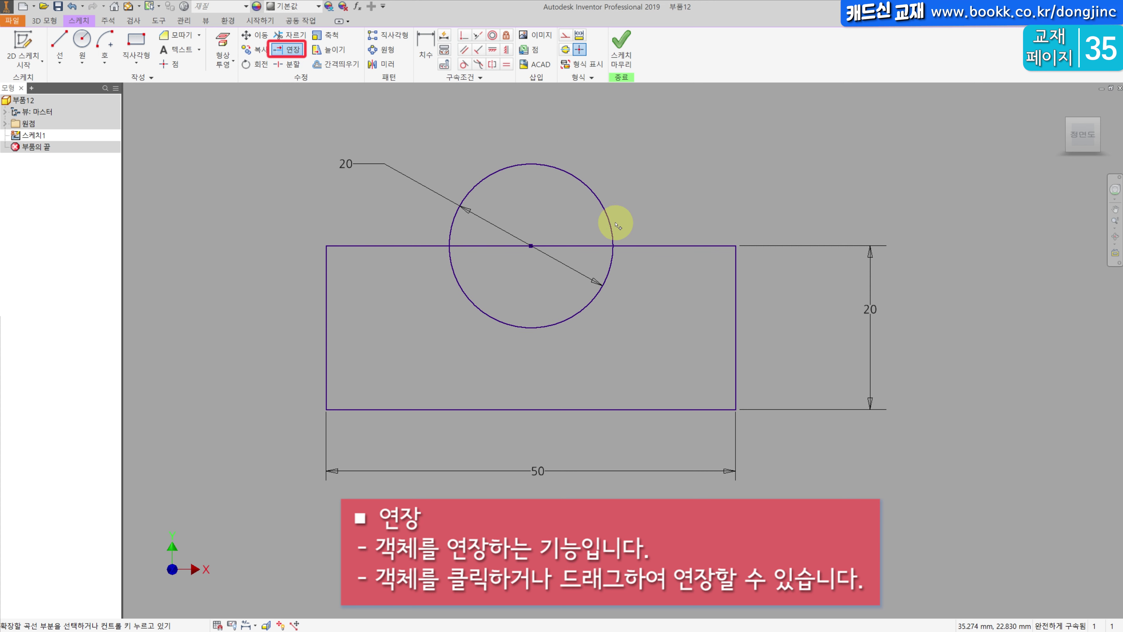
# Split the circle where it crosses the rectangle's top edge and select its lower arc to check the split.
pyautogui.click(287, 64)
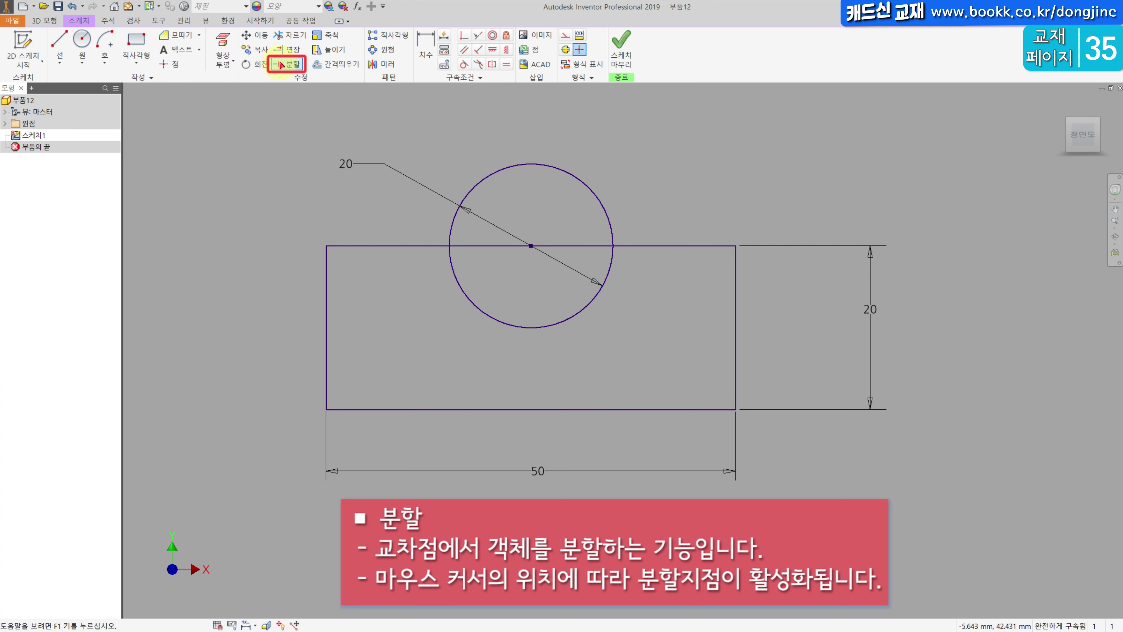
pyautogui.click(281, 65)
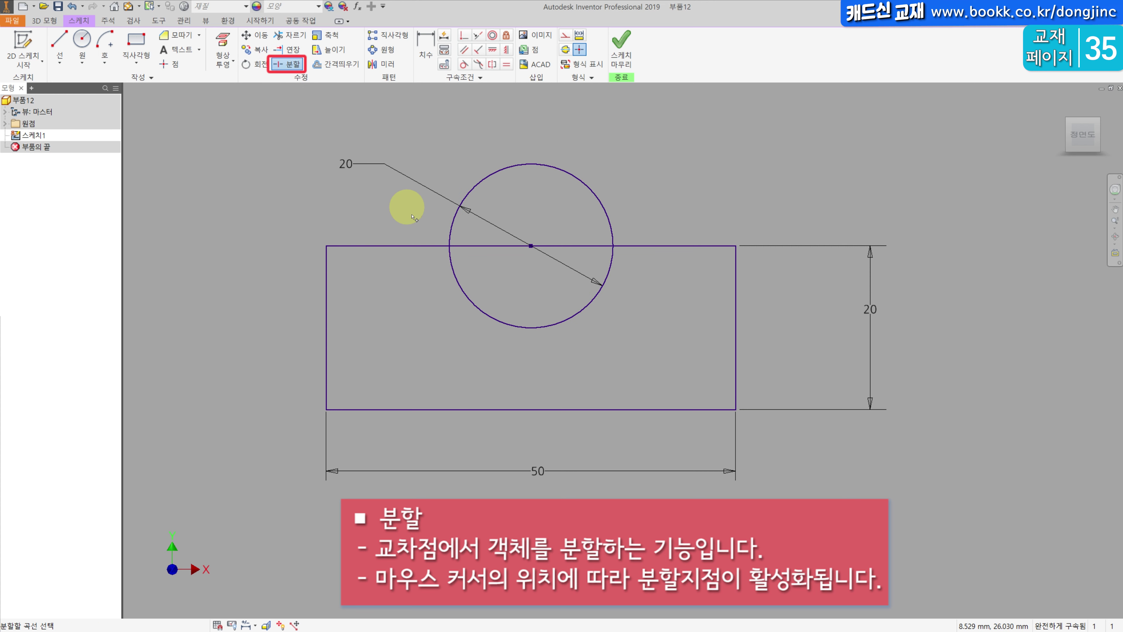
pyautogui.click(454, 225)
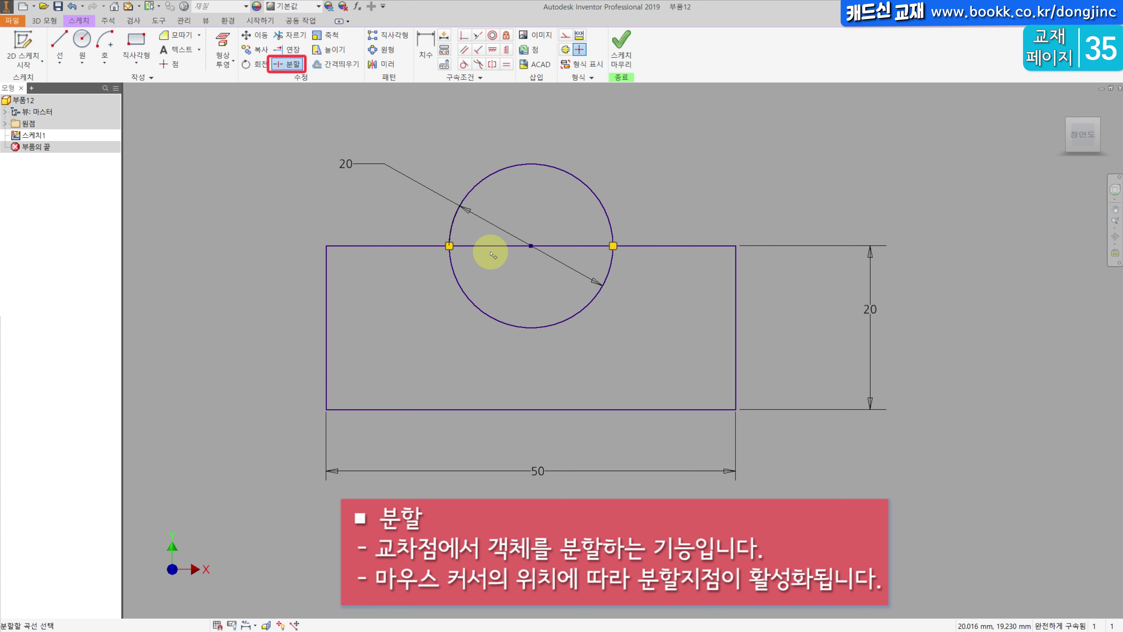
pyautogui.press('Escape')
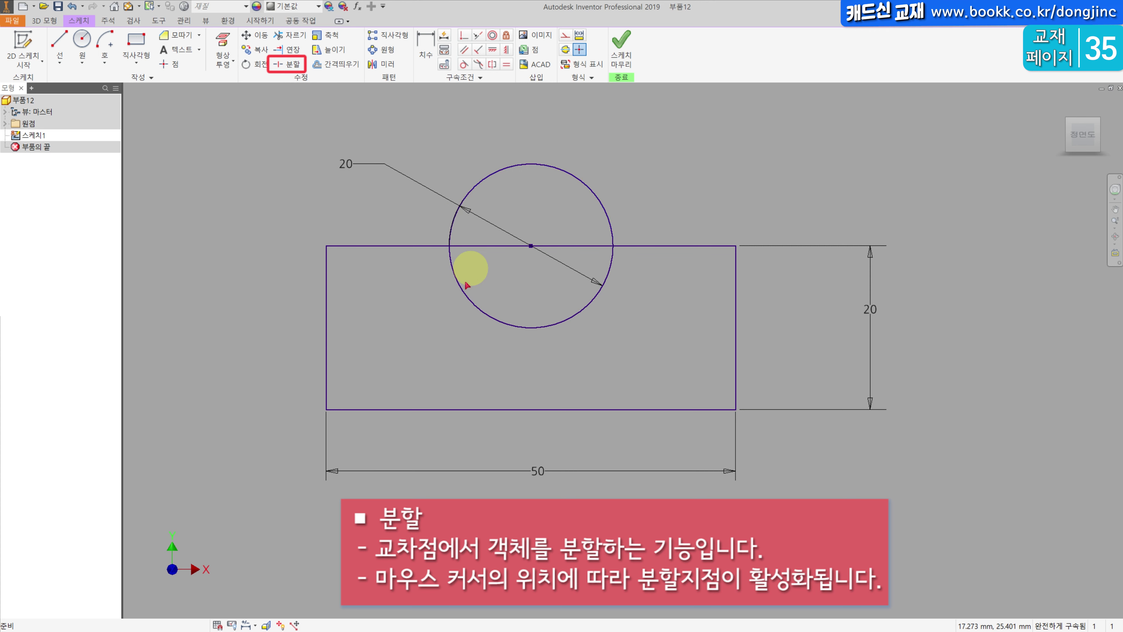
pyautogui.click(464, 287)
pyautogui.click(287, 64)
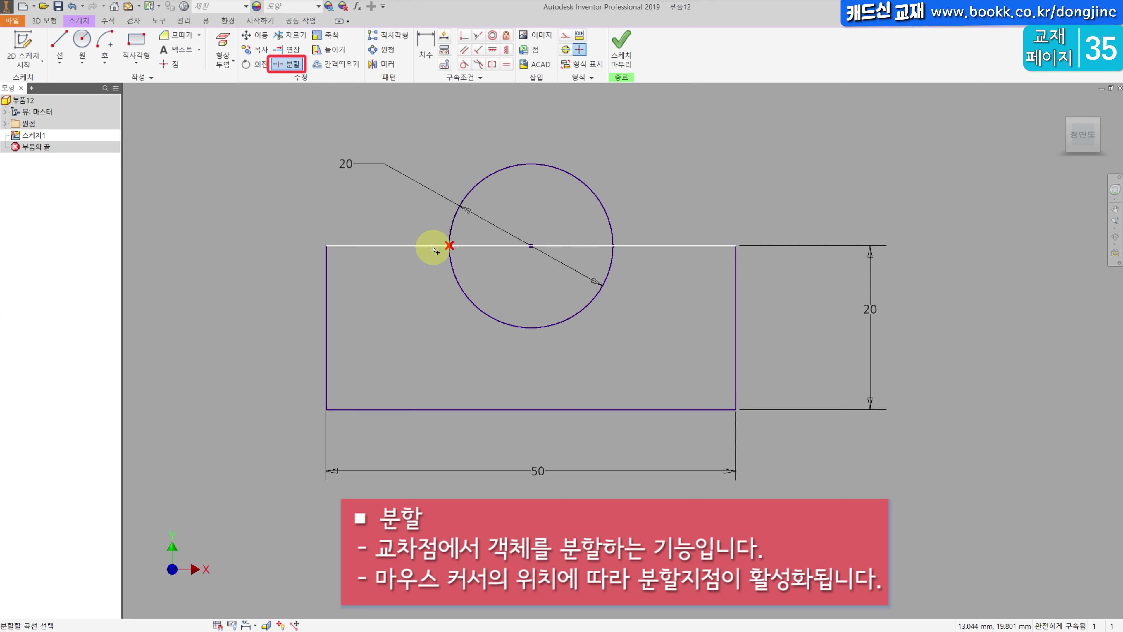
# Offset the circle and the 50 × 20 mm rectangle outward.
pyautogui.click(341, 66)
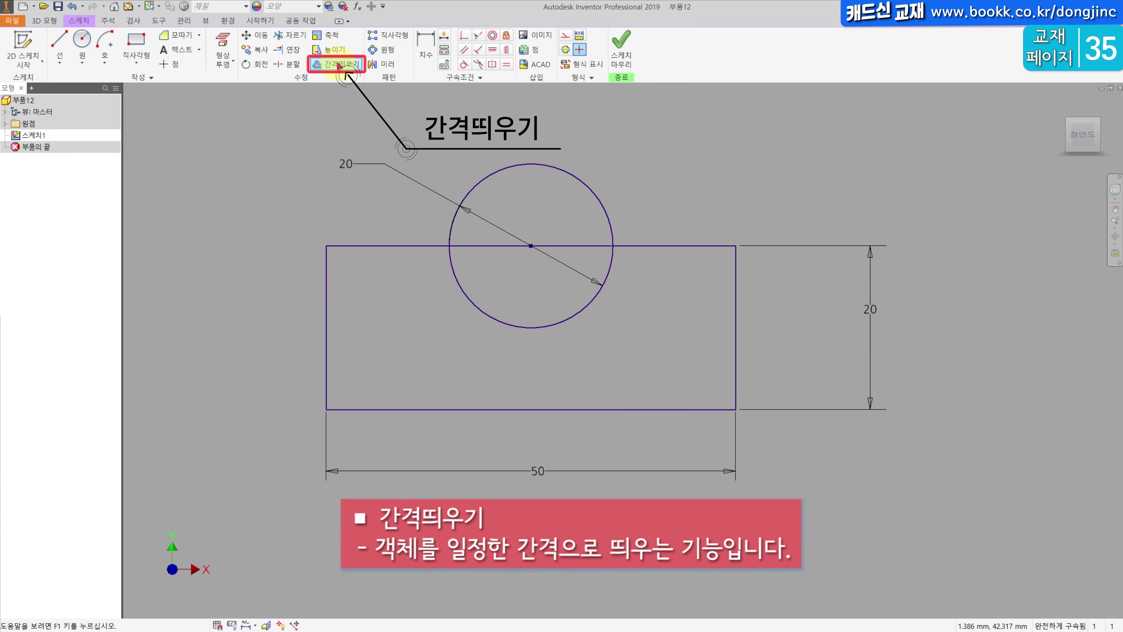
pyautogui.click(340, 66)
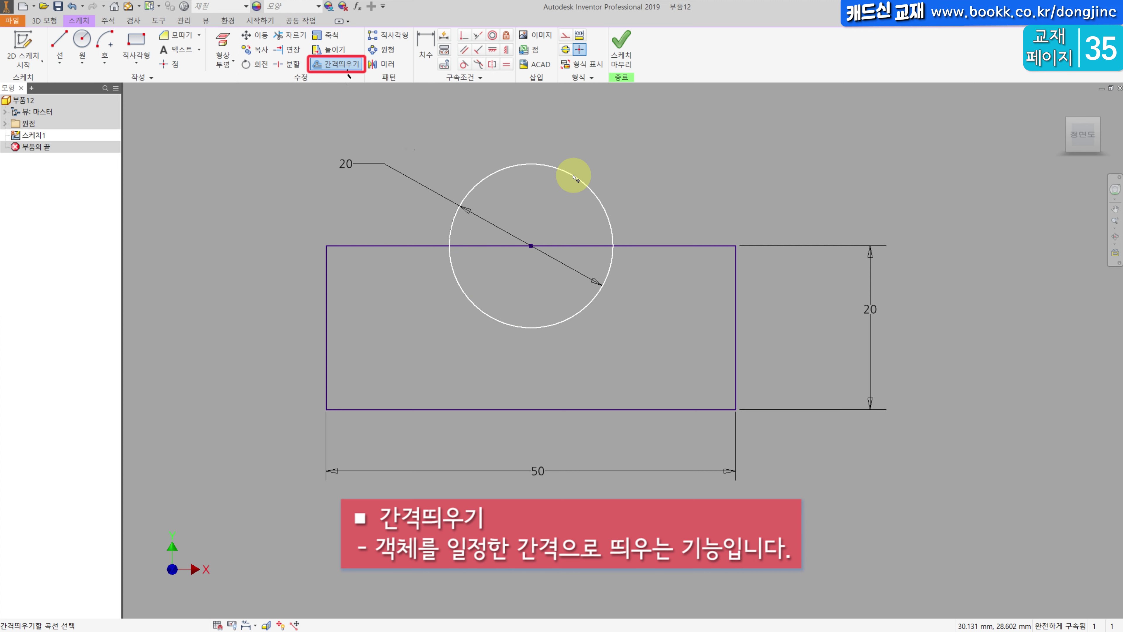
pyautogui.click(576, 178)
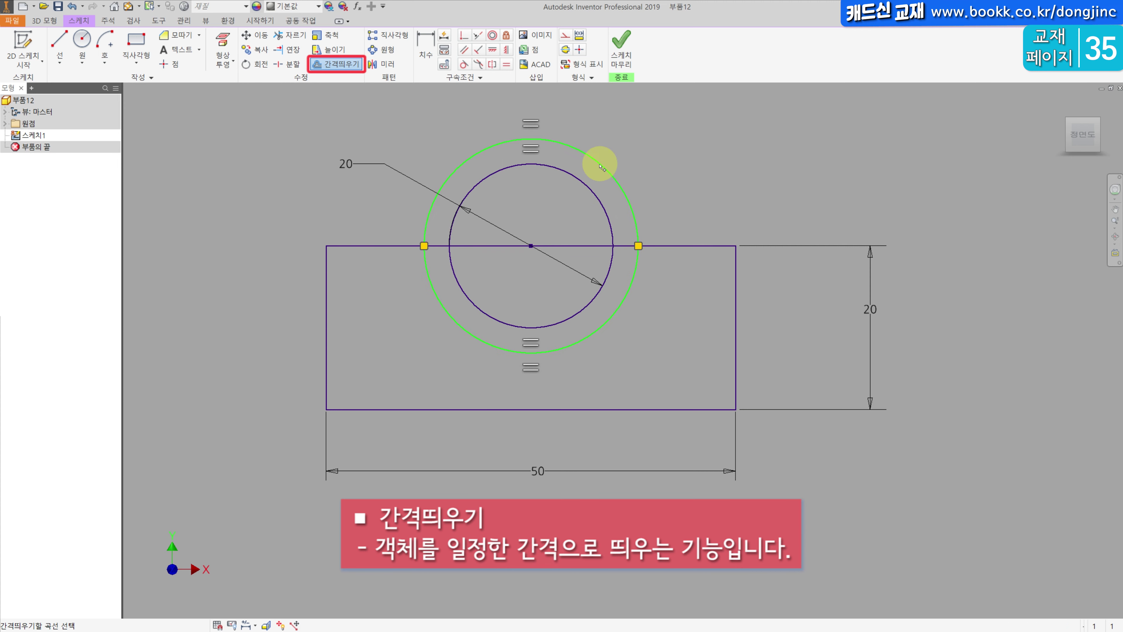
pyautogui.click(609, 173)
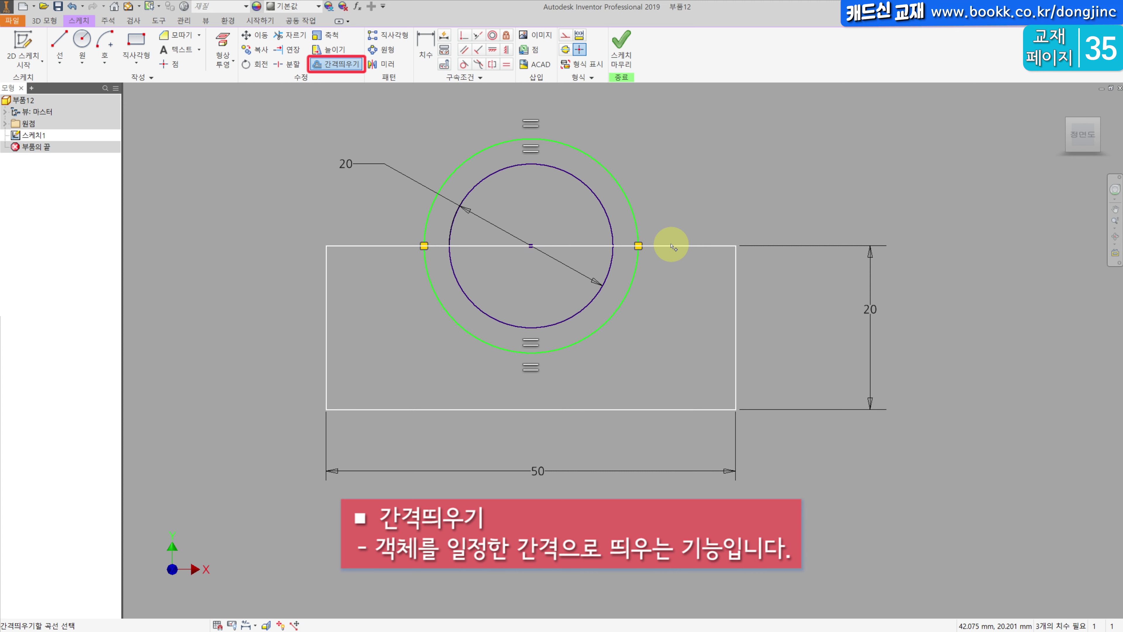
pyautogui.click(672, 246)
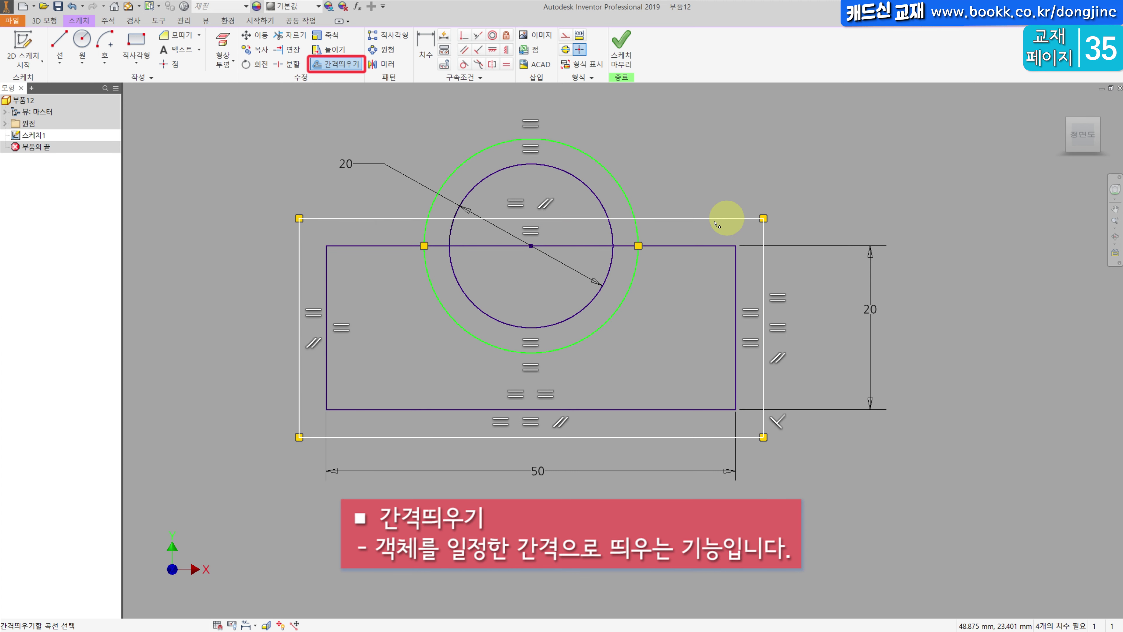
pyautogui.click(727, 221)
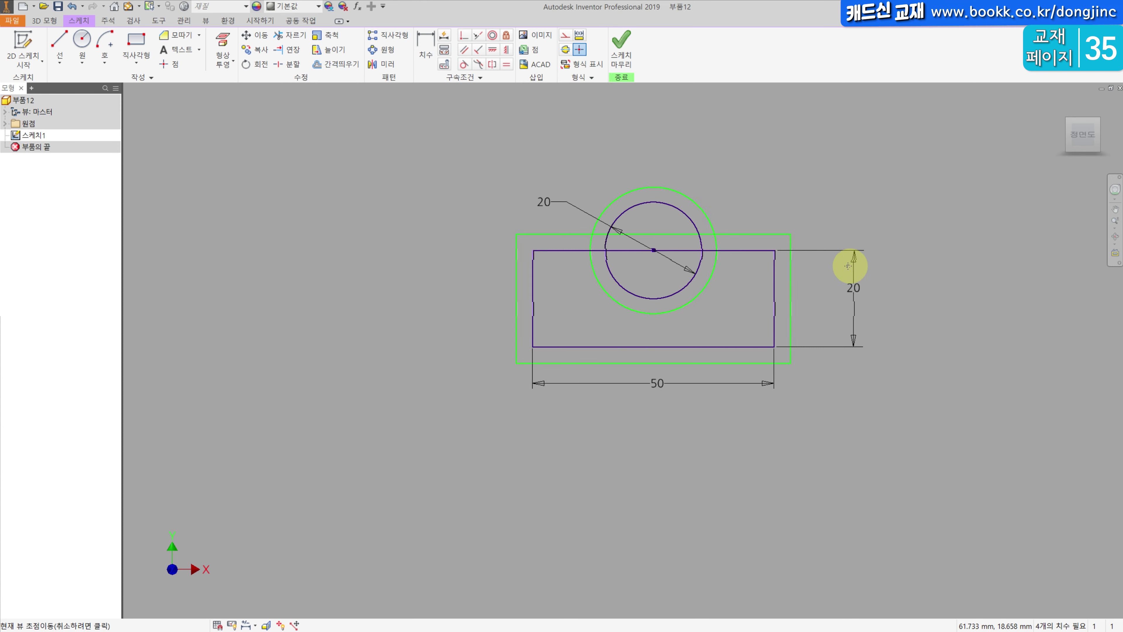
# Place a sketch text beside the rectangle, on its right, reading 캐드신 followed by the author's name.
pyautogui.moveTo(850, 266)
pyautogui.mouseDown(button='middle')
pyautogui.moveTo(644, 278)
pyautogui.moveTo(526, 240)
pyautogui.moveTo(509, 308)
pyautogui.mouseUp(button='middle')
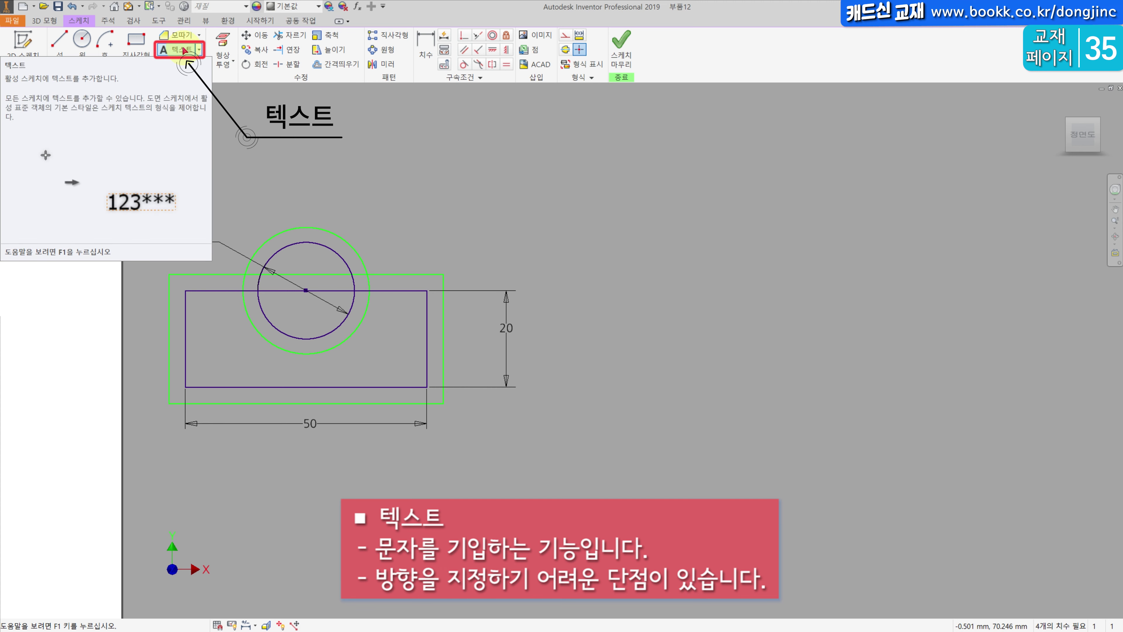
pyautogui.click(183, 50)
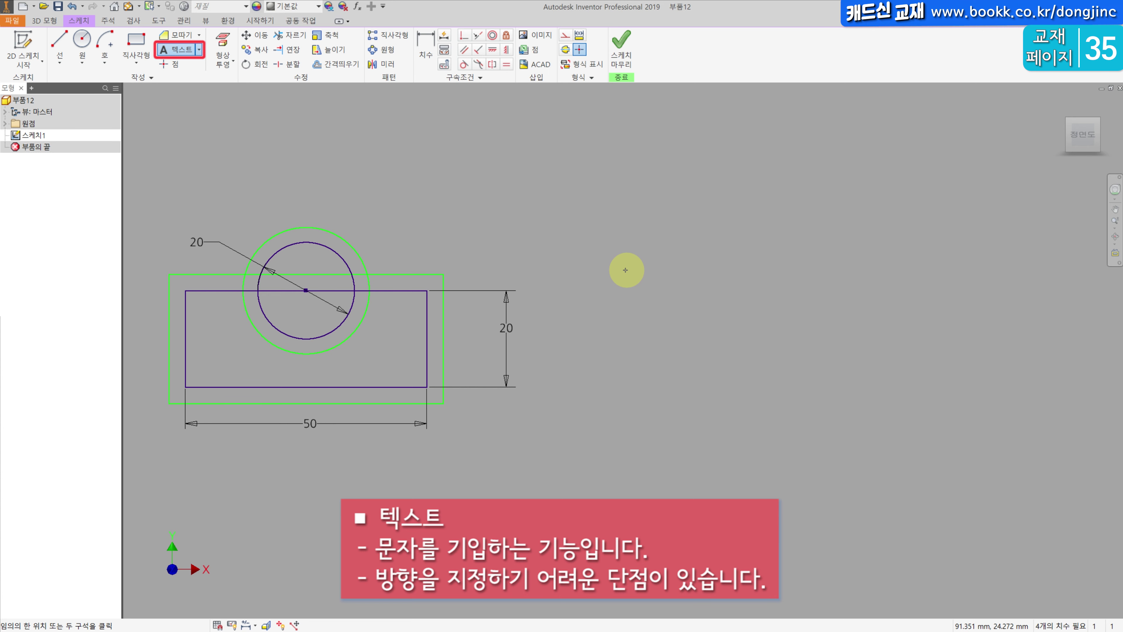
pyautogui.click(785, 315)
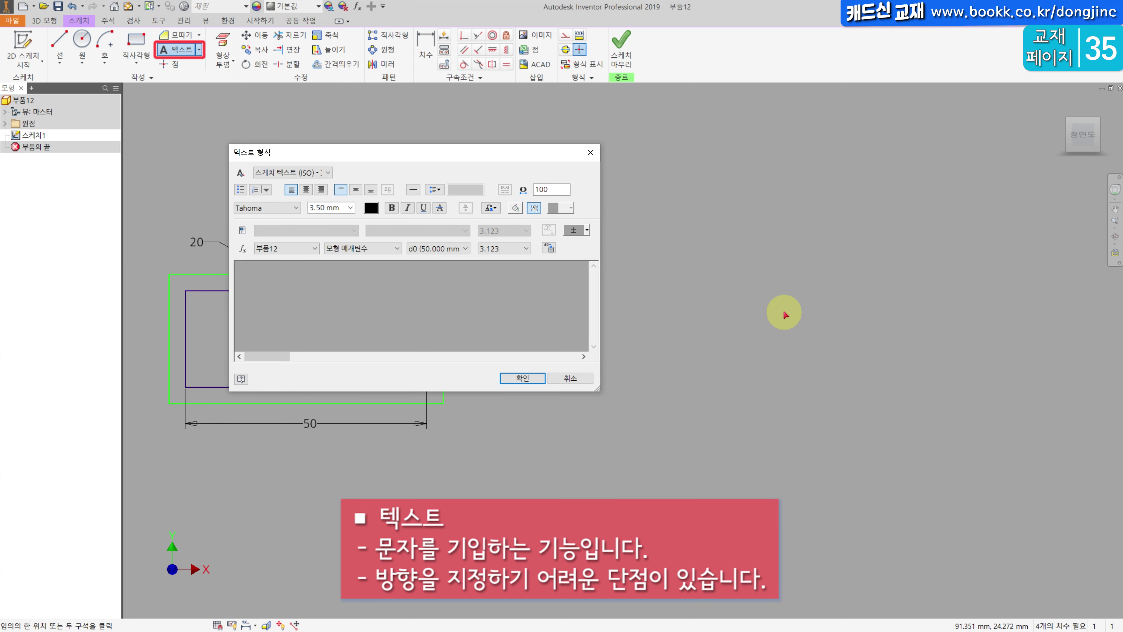
pyautogui.write('캐드신 신동진')
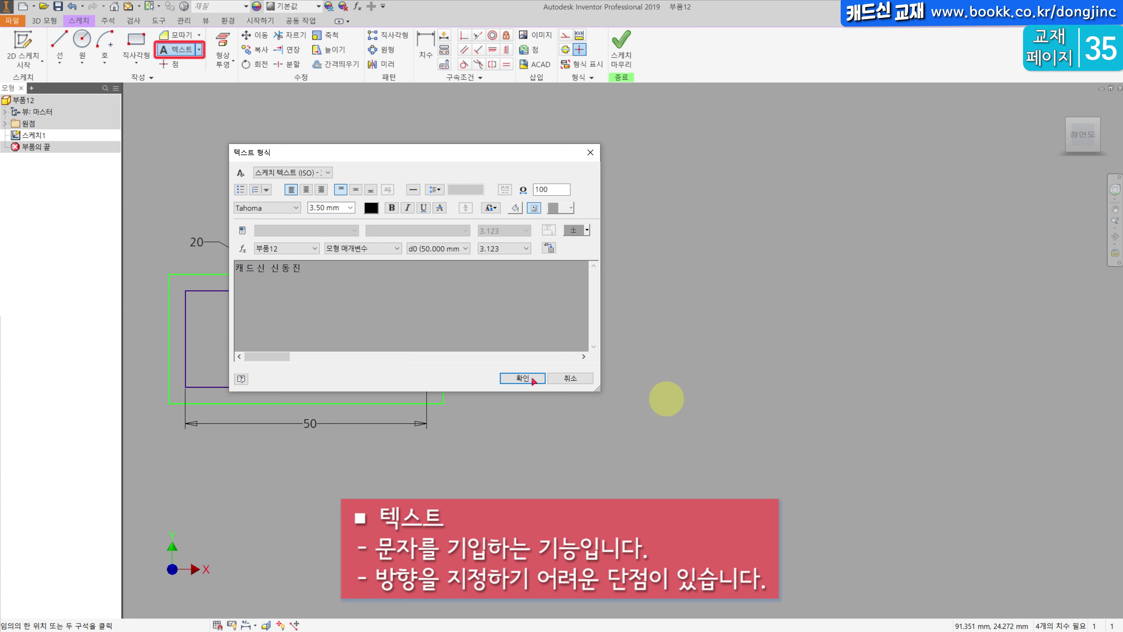
pyautogui.click(522, 377)
pyautogui.moveTo(665, 348); pyautogui.dragTo(579, 354, button='middle')
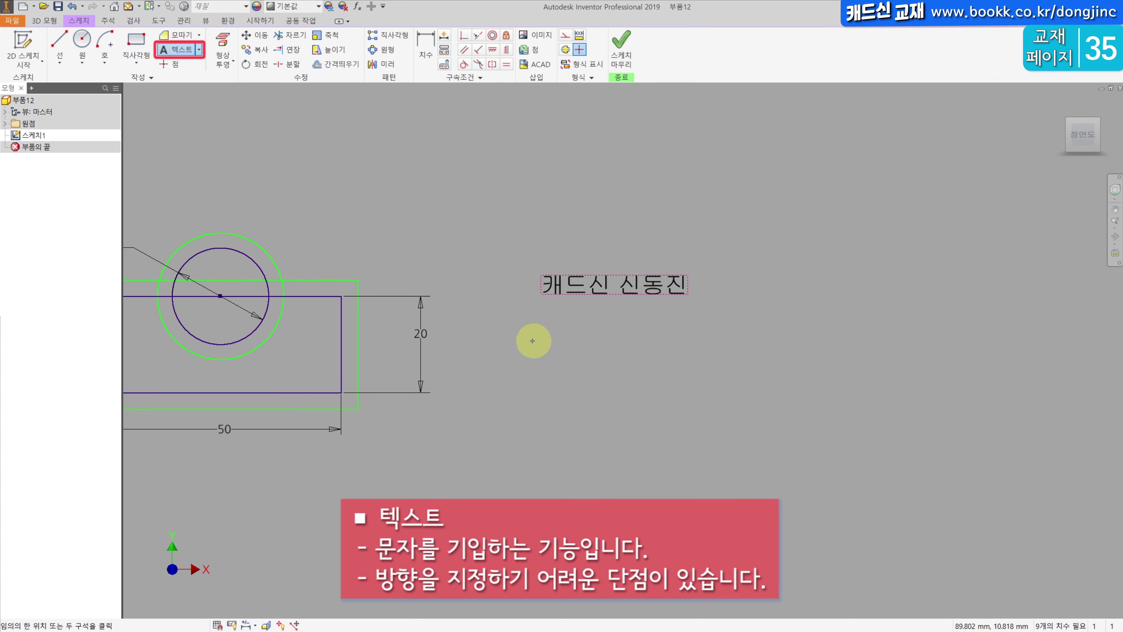
# Create another sketch text below the existing text beside the rectangle, reading 캐드신 in the Tahoma font.
pyautogui.click(572, 379)
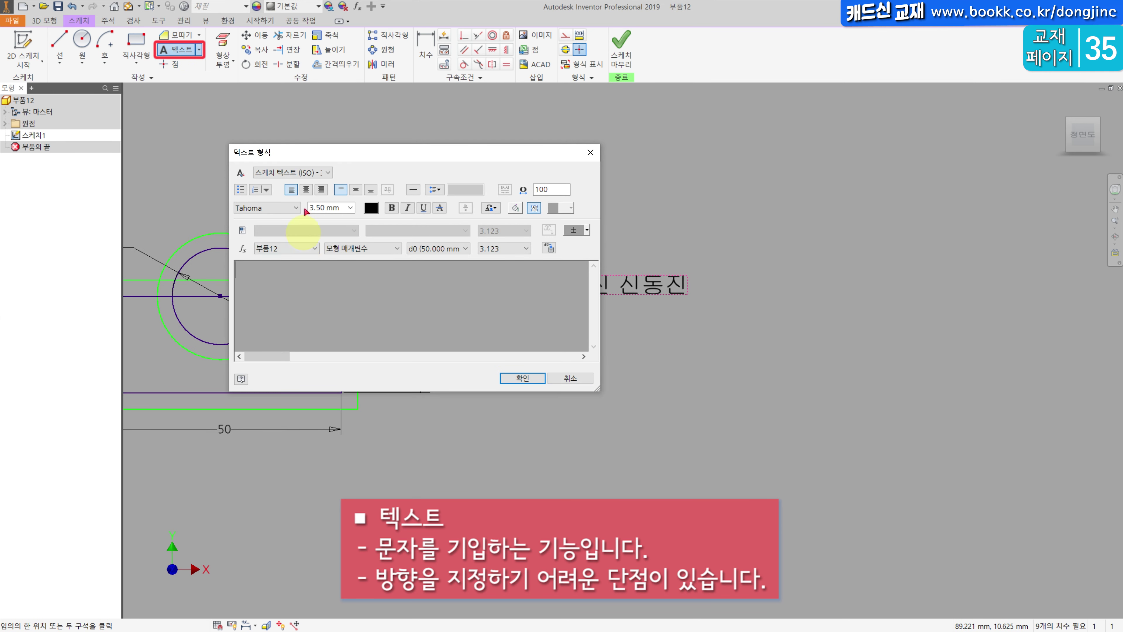
pyautogui.click(296, 208)
pyautogui.scroll(10, 333, 314)
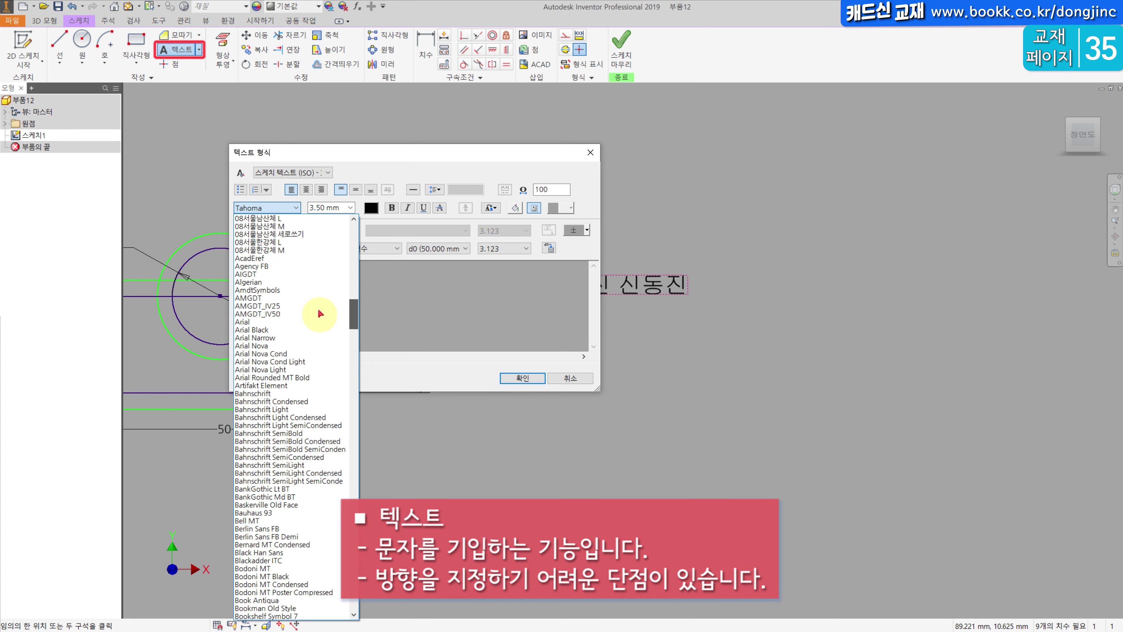
pyautogui.click(379, 269)
pyautogui.click(319, 208)
pyautogui.click(361, 280)
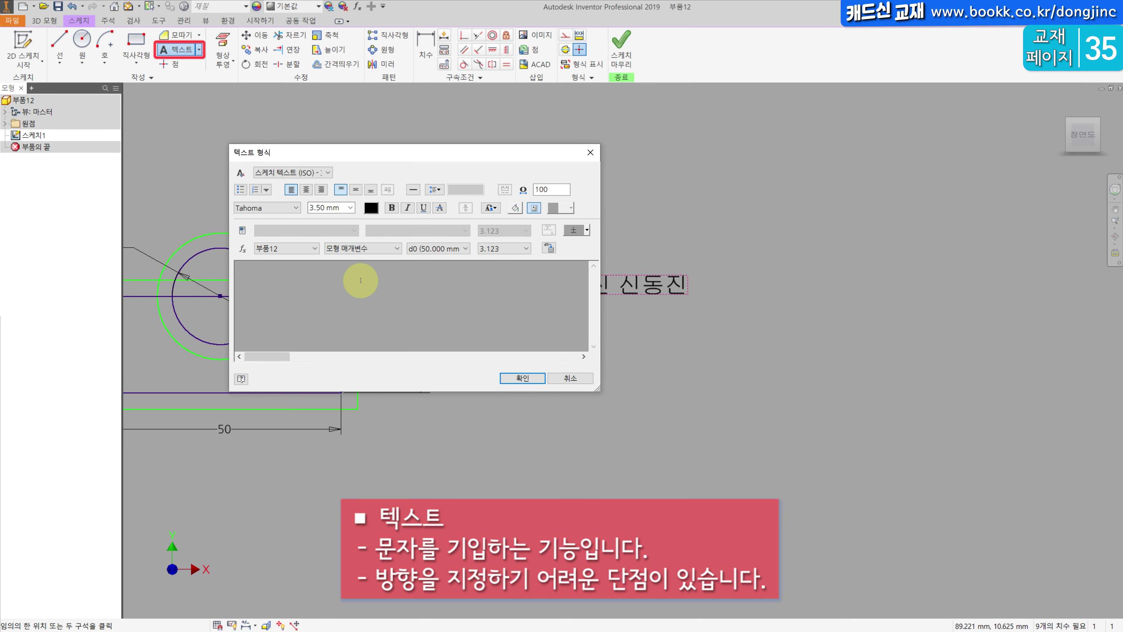
pyautogui.write('캐드신')
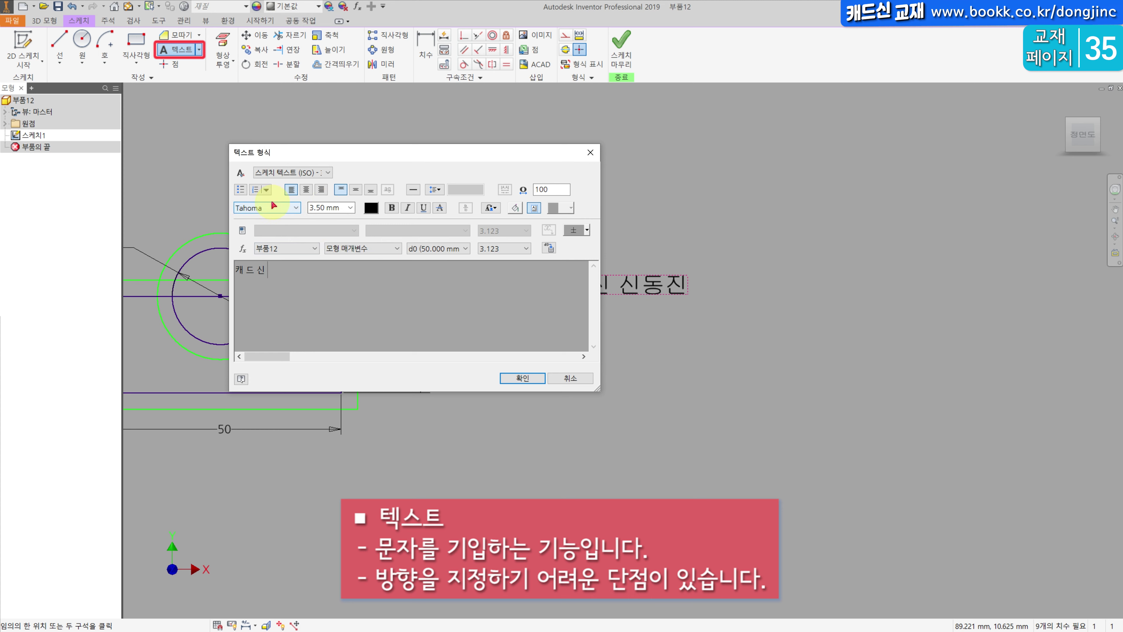
# Set the height of the whole text 캐드신 to 7 mm and place it in the sketch.
pyautogui.moveTo(289, 276); pyautogui.dragTo(219, 275)
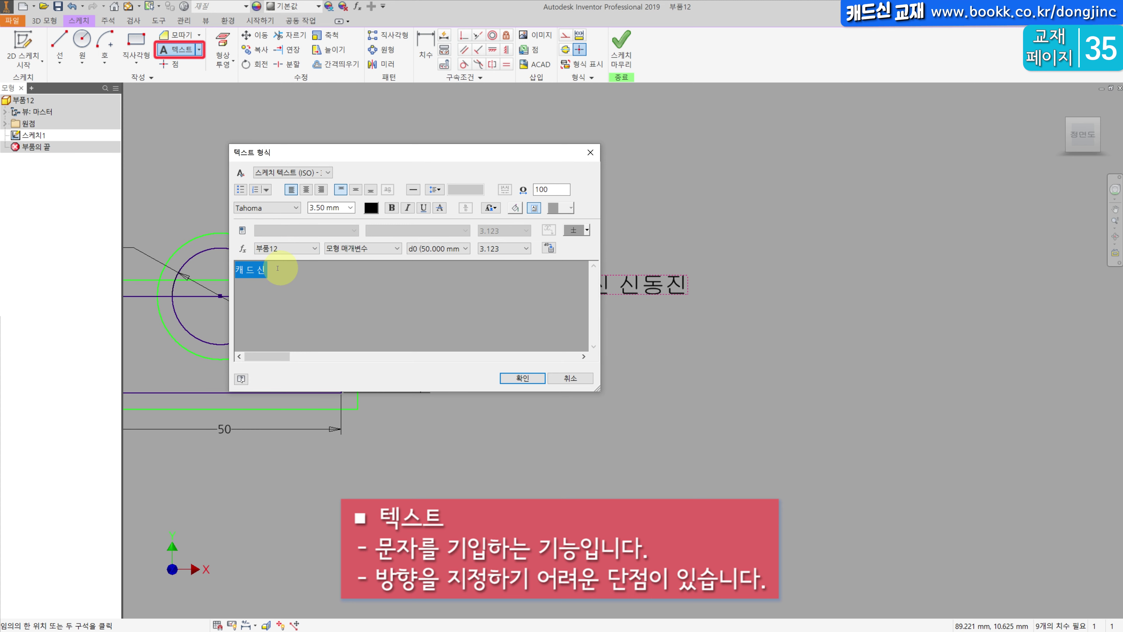
pyautogui.click(325, 209)
pyautogui.write('7')
pyautogui.press('Return')
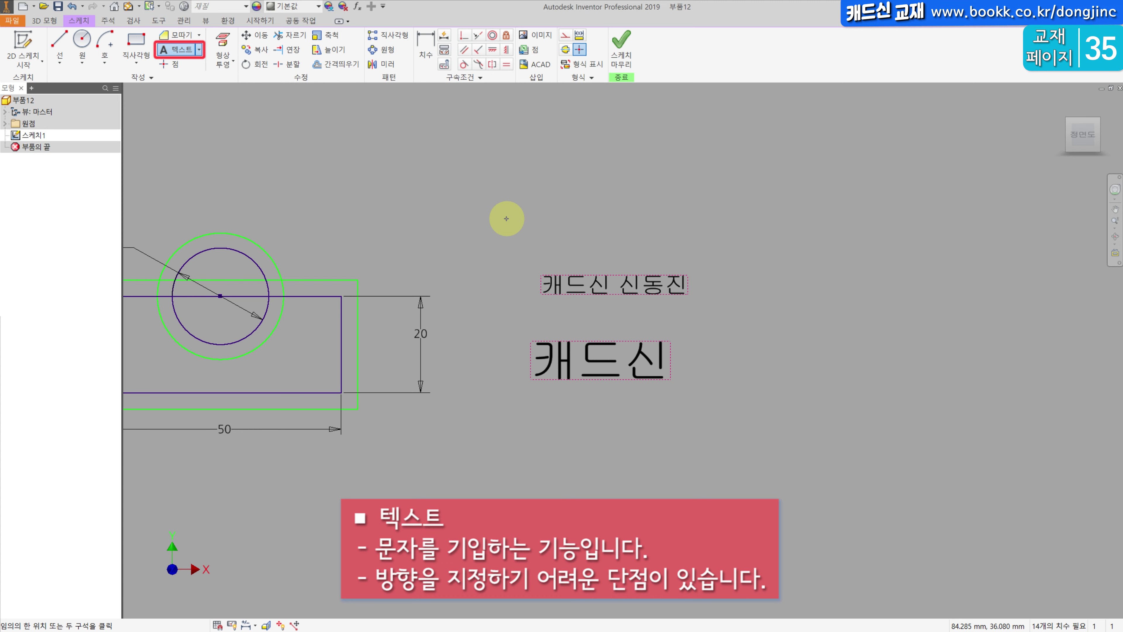
# Draw a vertical line about 28 mm long in the empty area to the right of the two texts.
pyautogui.moveTo(506, 219); pyautogui.dragTo(271, 234, button='middle')
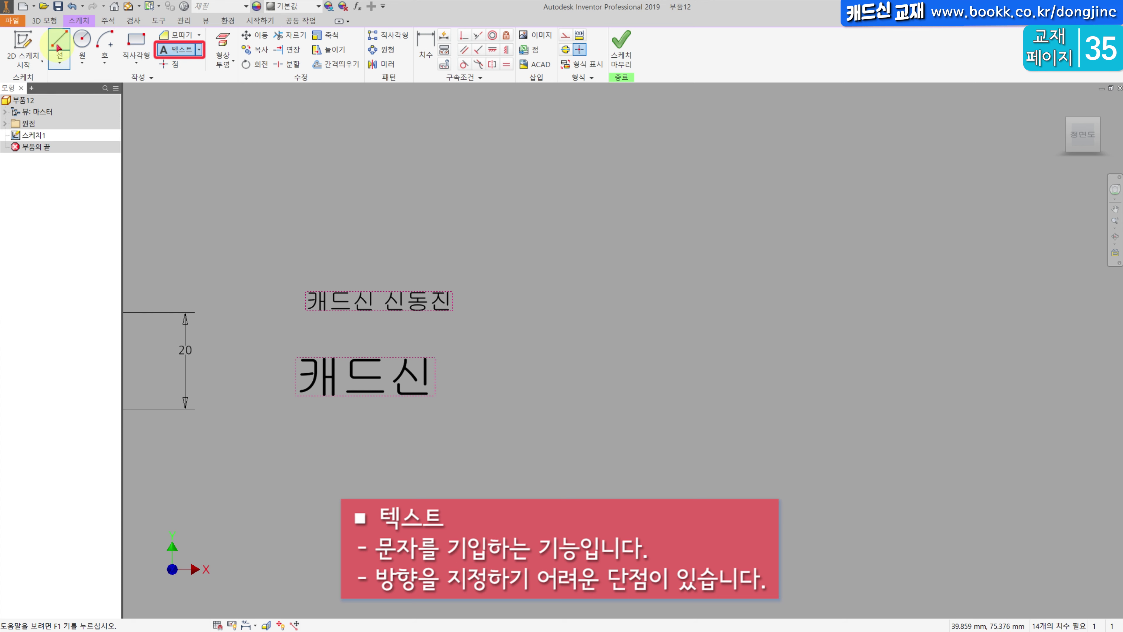
pyautogui.press('l')
pyautogui.moveTo(364, 243)
pyautogui.mouseDown(button='middle')
pyautogui.moveTo(115, 287)
pyautogui.moveTo(157, 286)
pyautogui.mouseUp(button='middle')
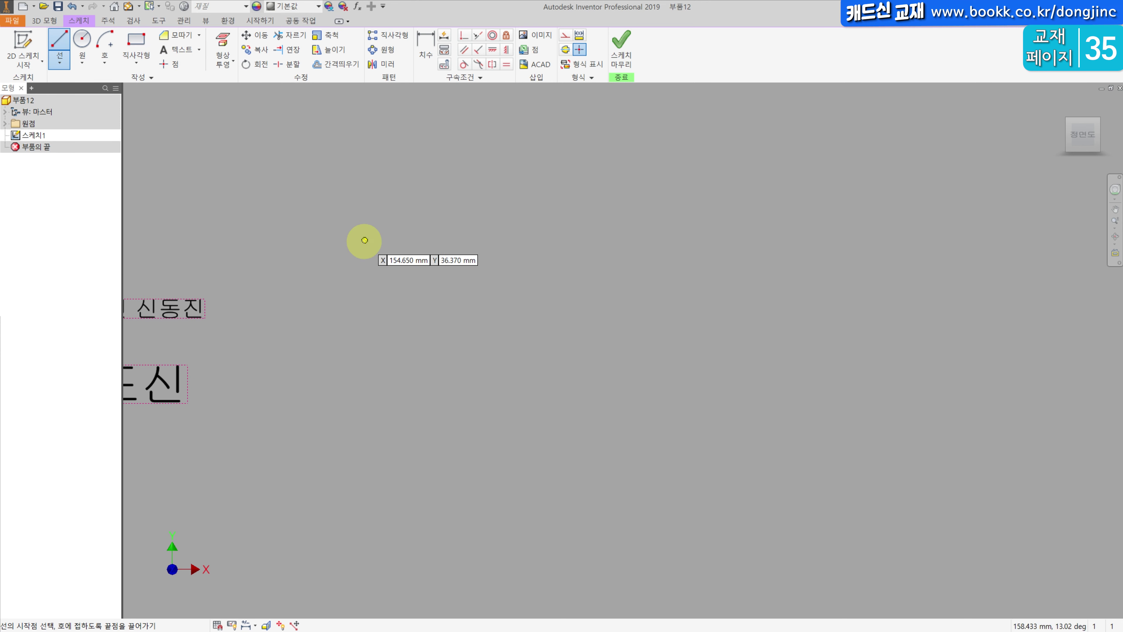
pyautogui.click(363, 240)
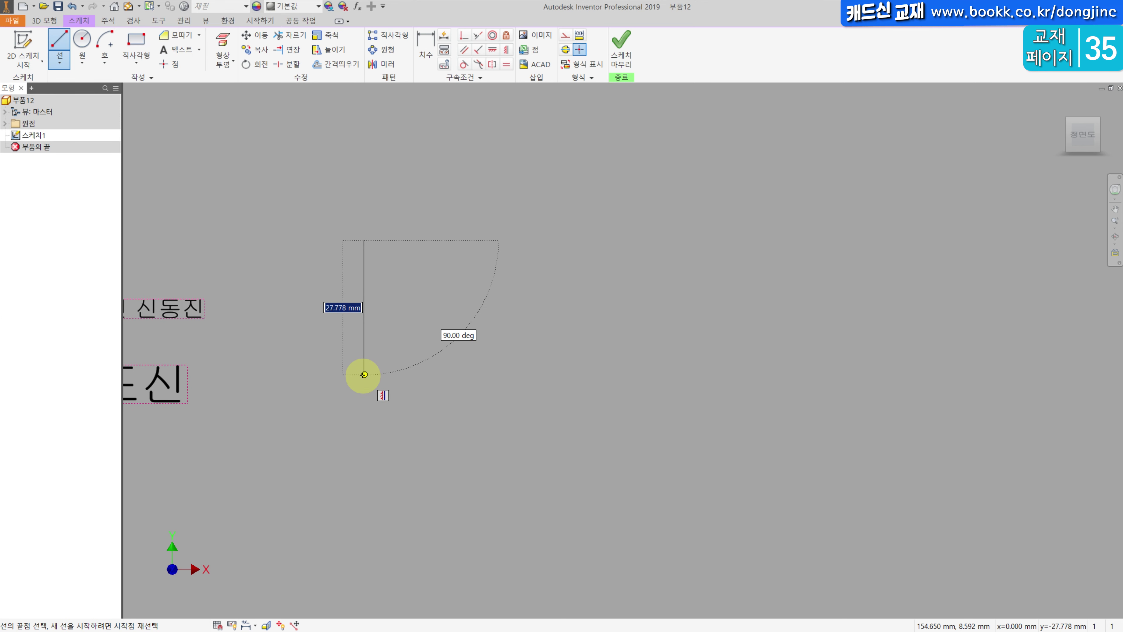
pyautogui.click(364, 375)
pyautogui.press('Escape')
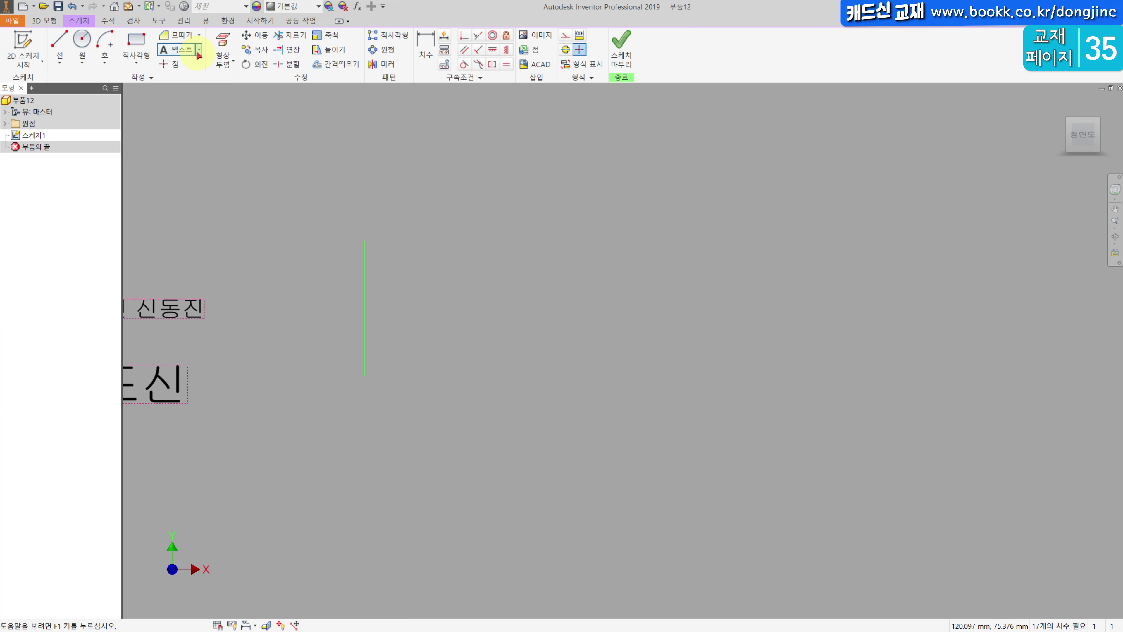
# Add a Geometry Text along the vertical line containing the author's name, at the default 3.50 mm size.
pyautogui.click(199, 51)
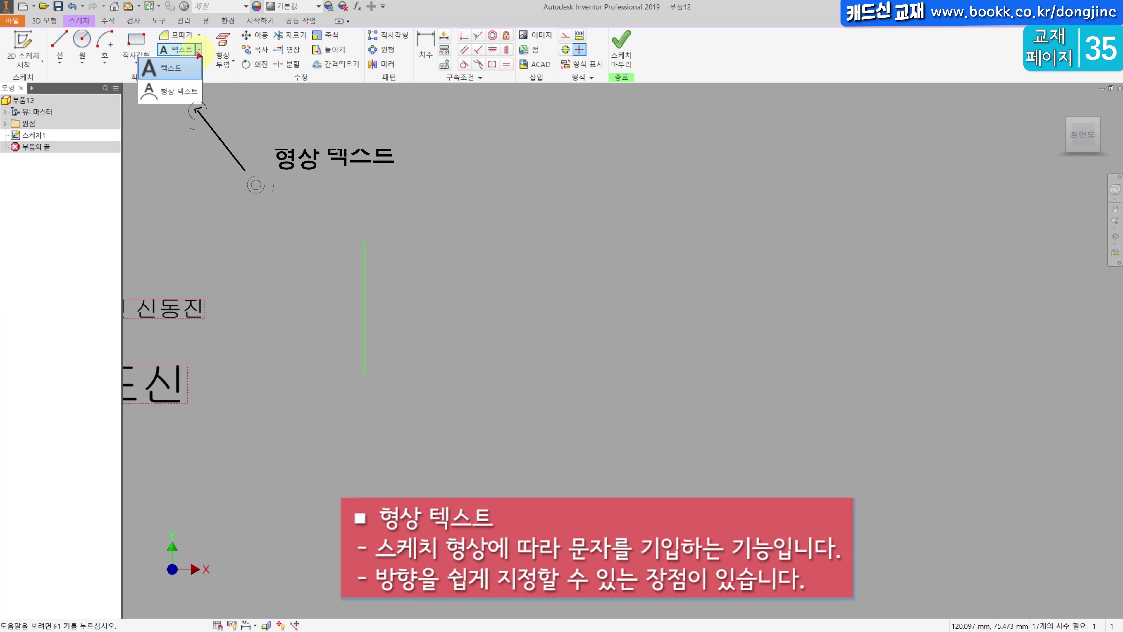
pyautogui.click(181, 93)
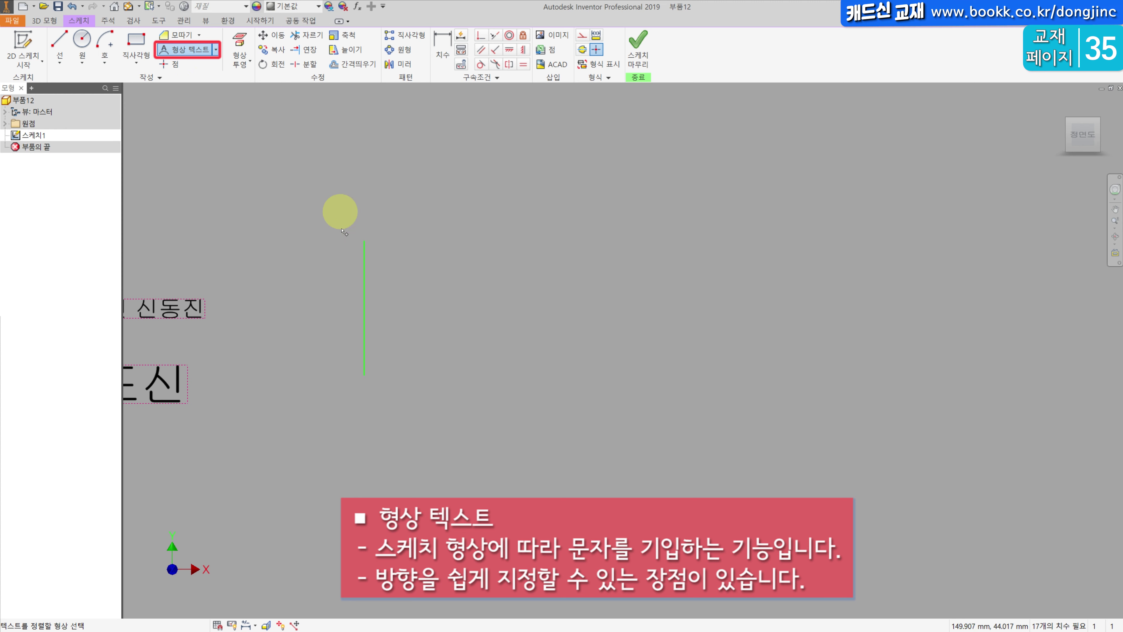
pyautogui.click(364, 264)
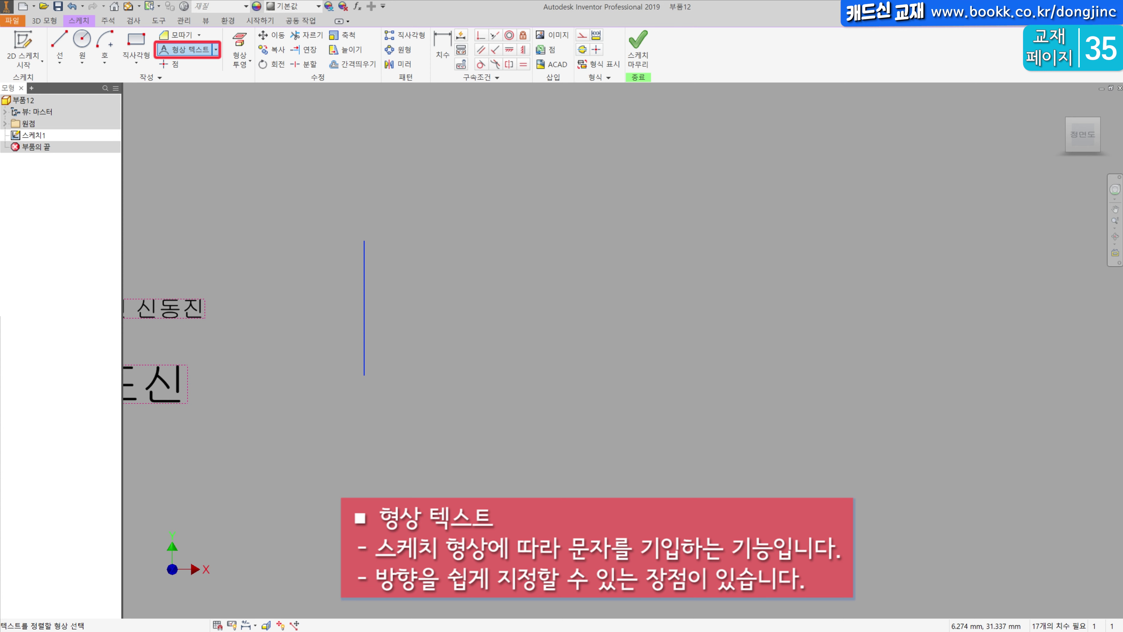
pyautogui.moveTo(281, 94)
pyautogui.mouseDown()
pyautogui.moveTo(600, 106)
pyautogui.moveTo(752, 138)
pyautogui.mouseUp()
pyautogui.write('신동진')
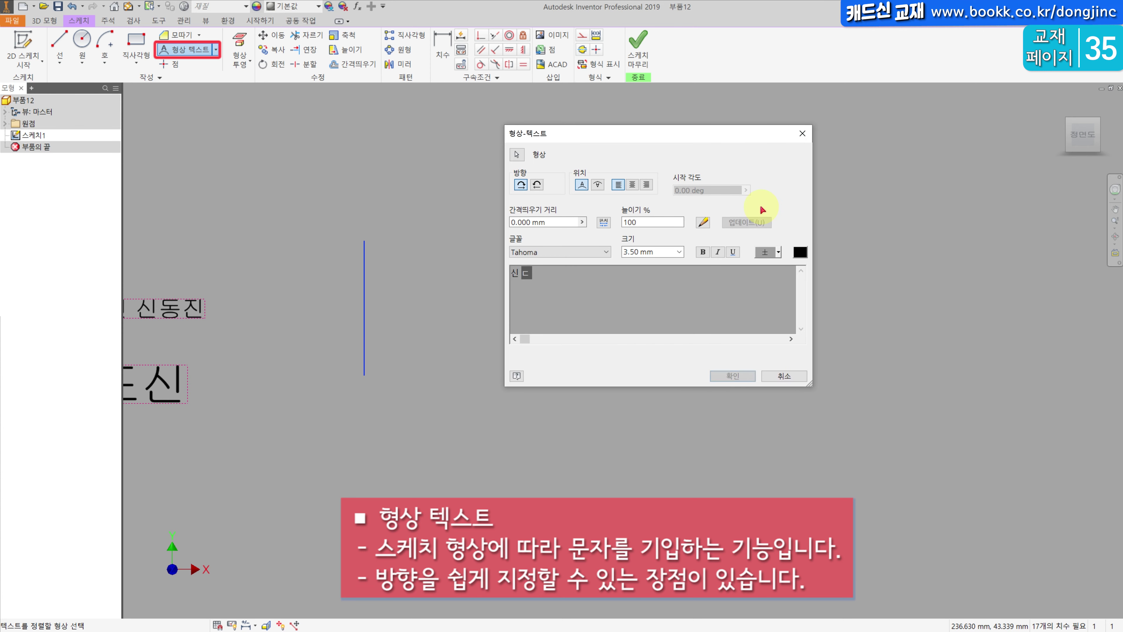
pyautogui.press('Return')
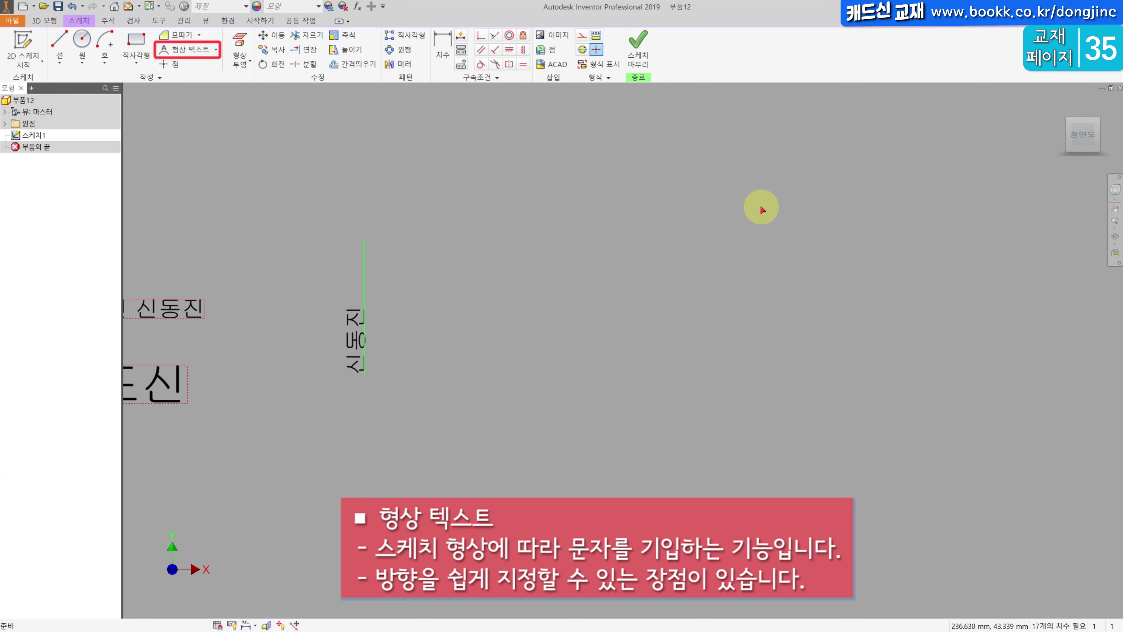
# Draw an upward-bulging three-point arc to the right of the vertical line, with its endpoints level with each other.
pyautogui.click(105, 63)
pyautogui.click(107, 87)
pyautogui.click(485, 289)
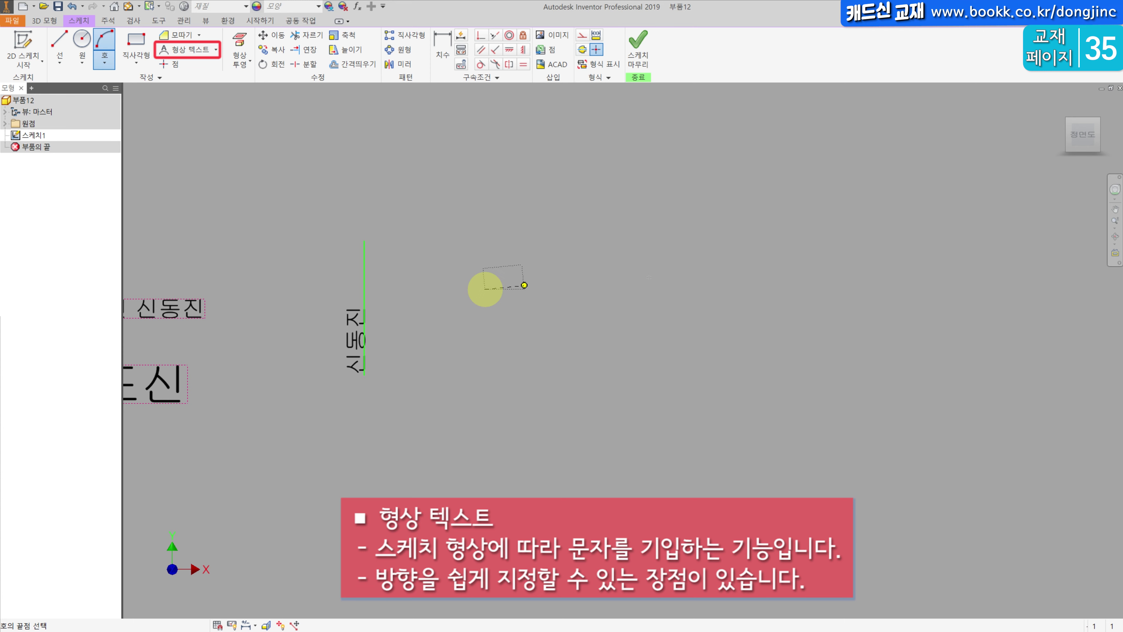
pyautogui.click(690, 289)
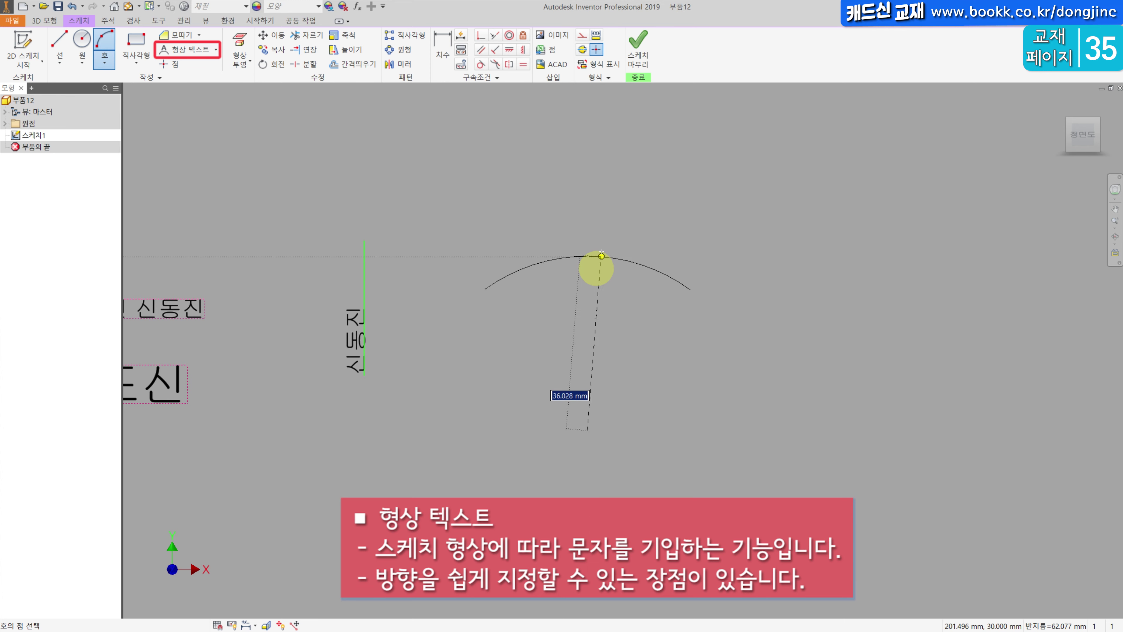
pyautogui.click(594, 197)
# Add a Geometry Text along the arc reading 캐드신 followed by the author's name, starting at the arc's left end.
pyautogui.click(192, 51)
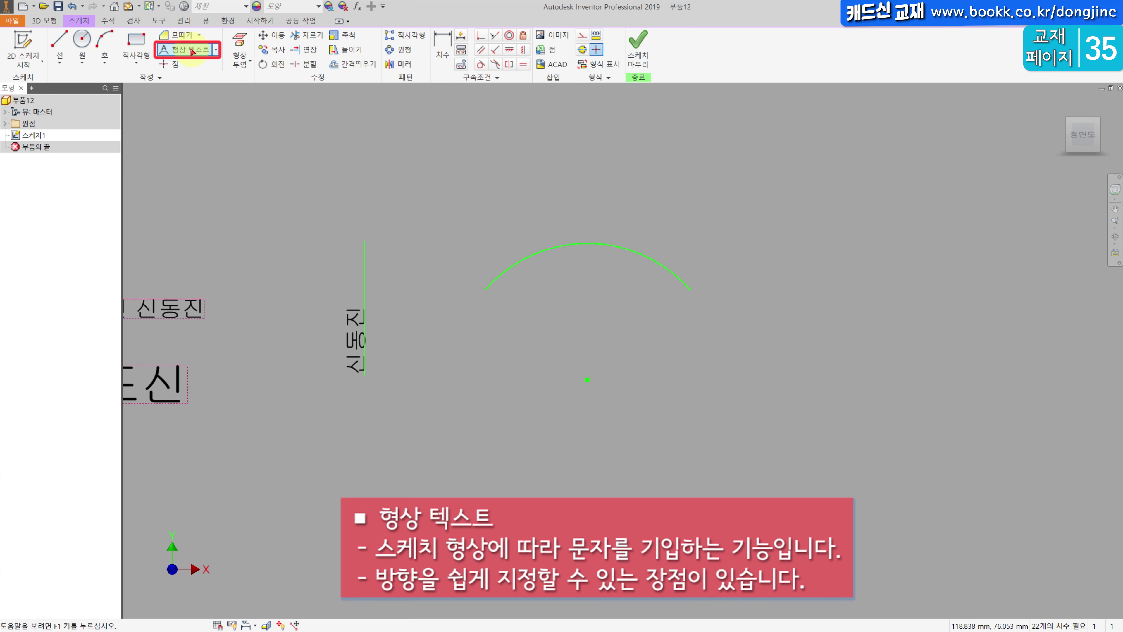
pyautogui.click(554, 243)
pyautogui.write('시')
pyautogui.press('BackSpace')
pyautogui.press('BackSpace')
pyautogui.write('캐드신')
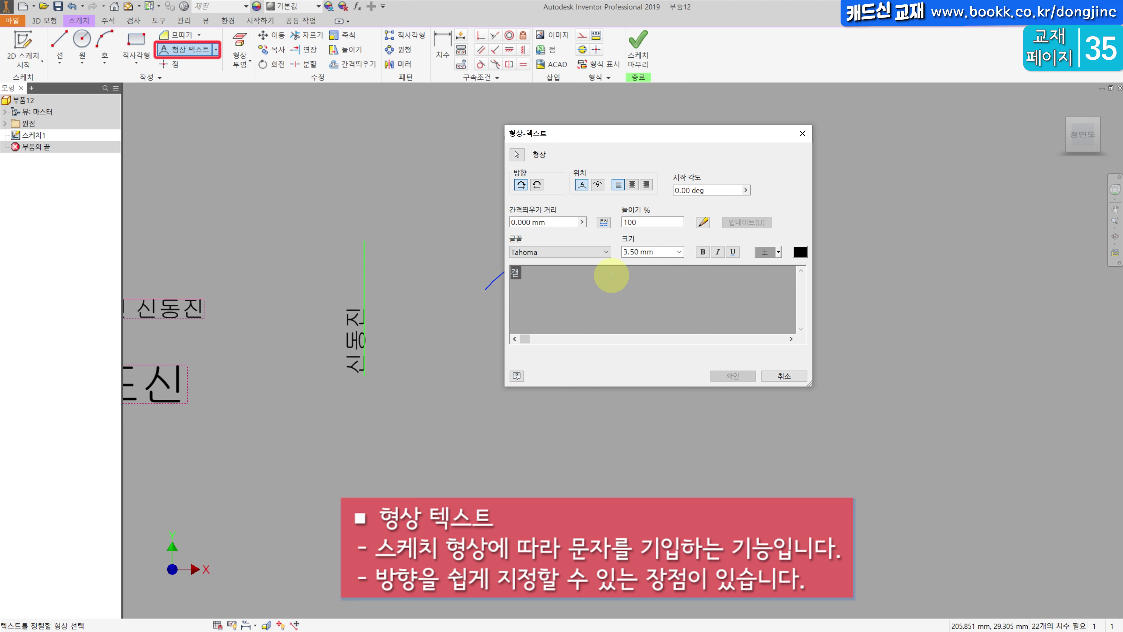
pyautogui.write('신동지')
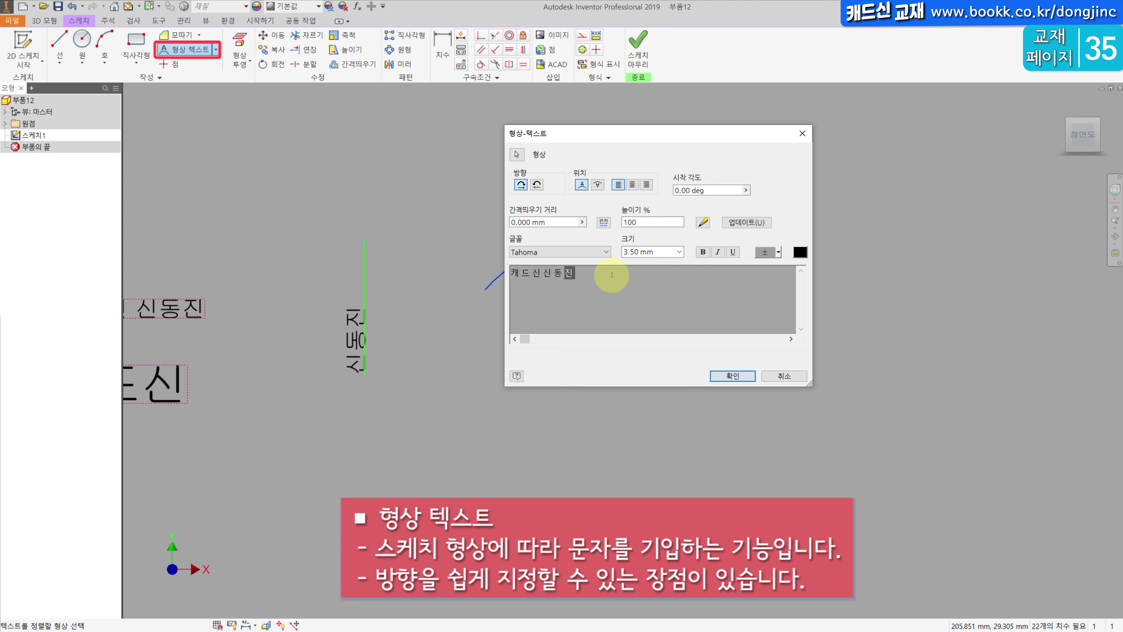
pyautogui.moveTo(615, 281); pyautogui.dragTo(464, 281)
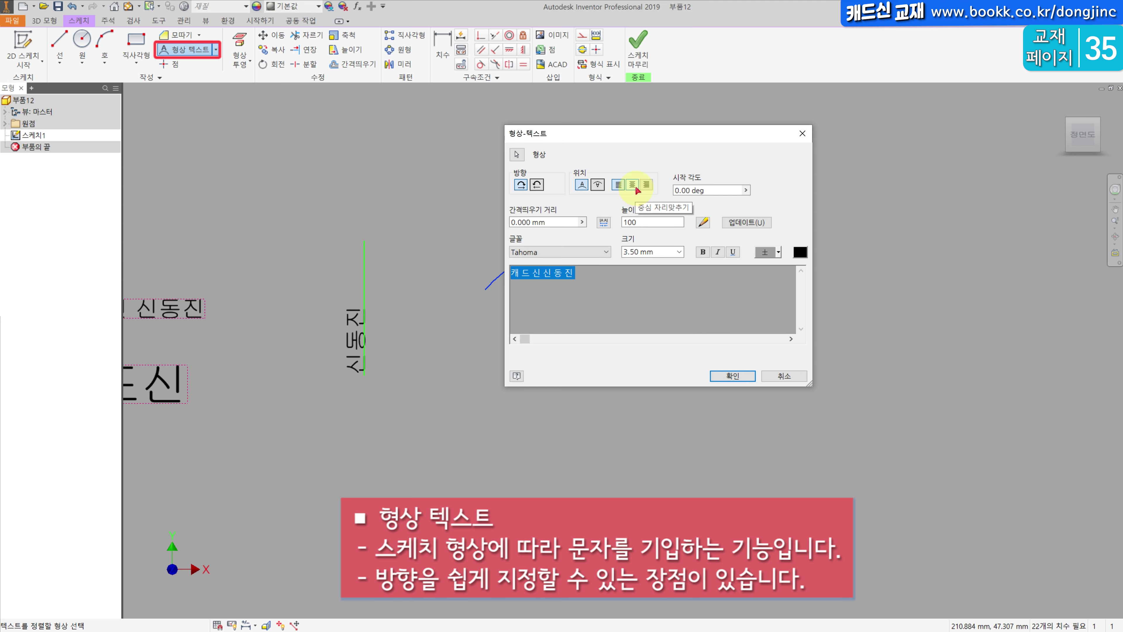
pyautogui.click(734, 376)
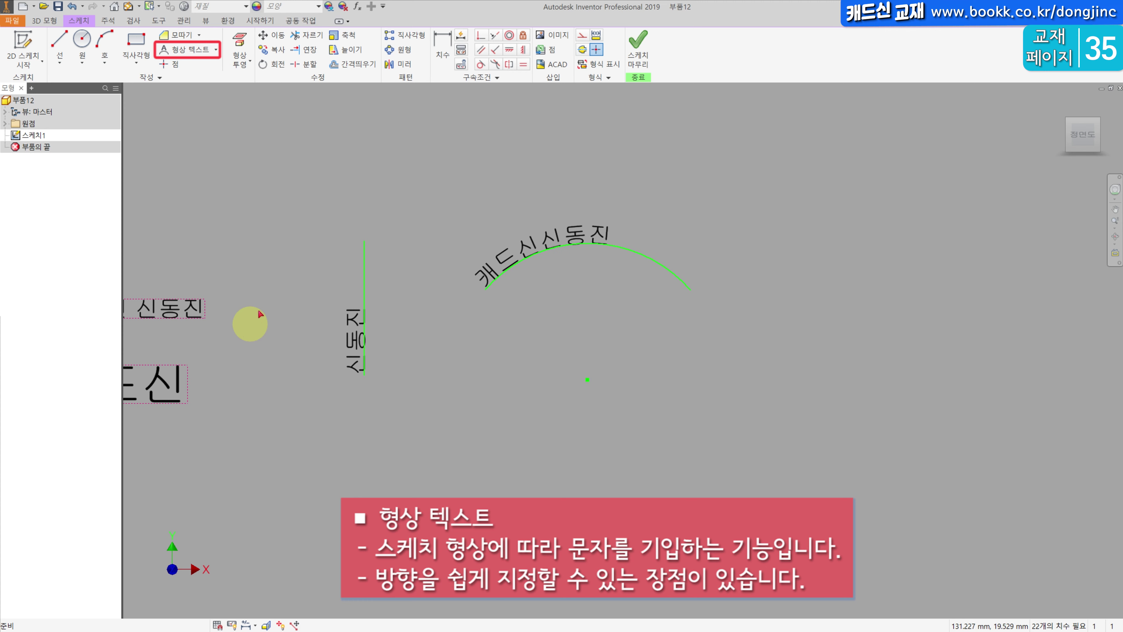
pyautogui.click(536, 255)
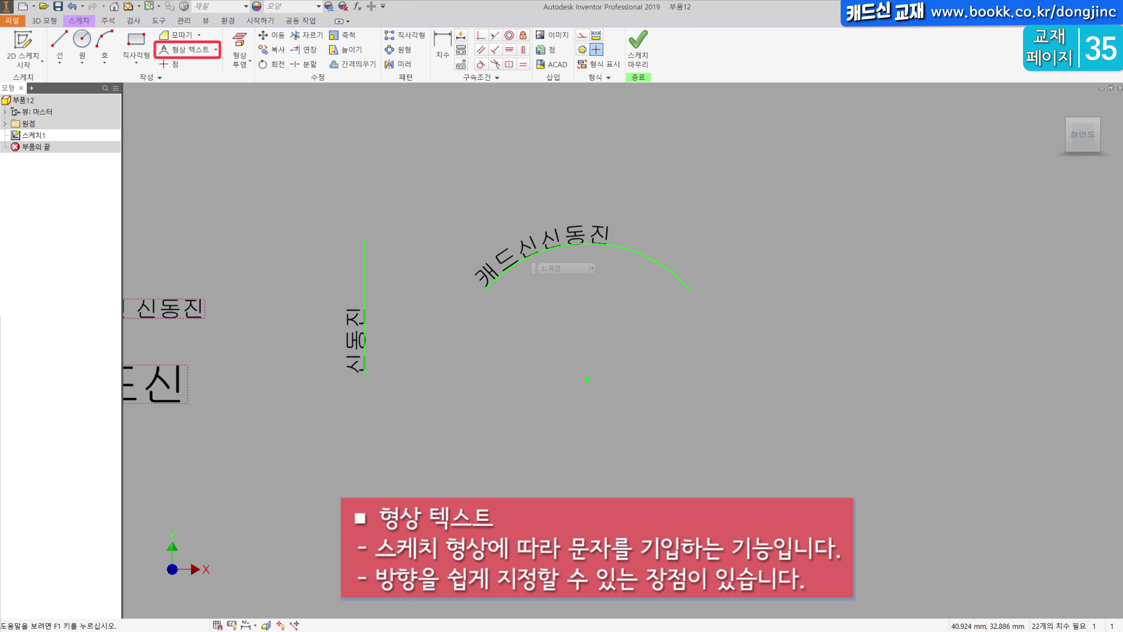